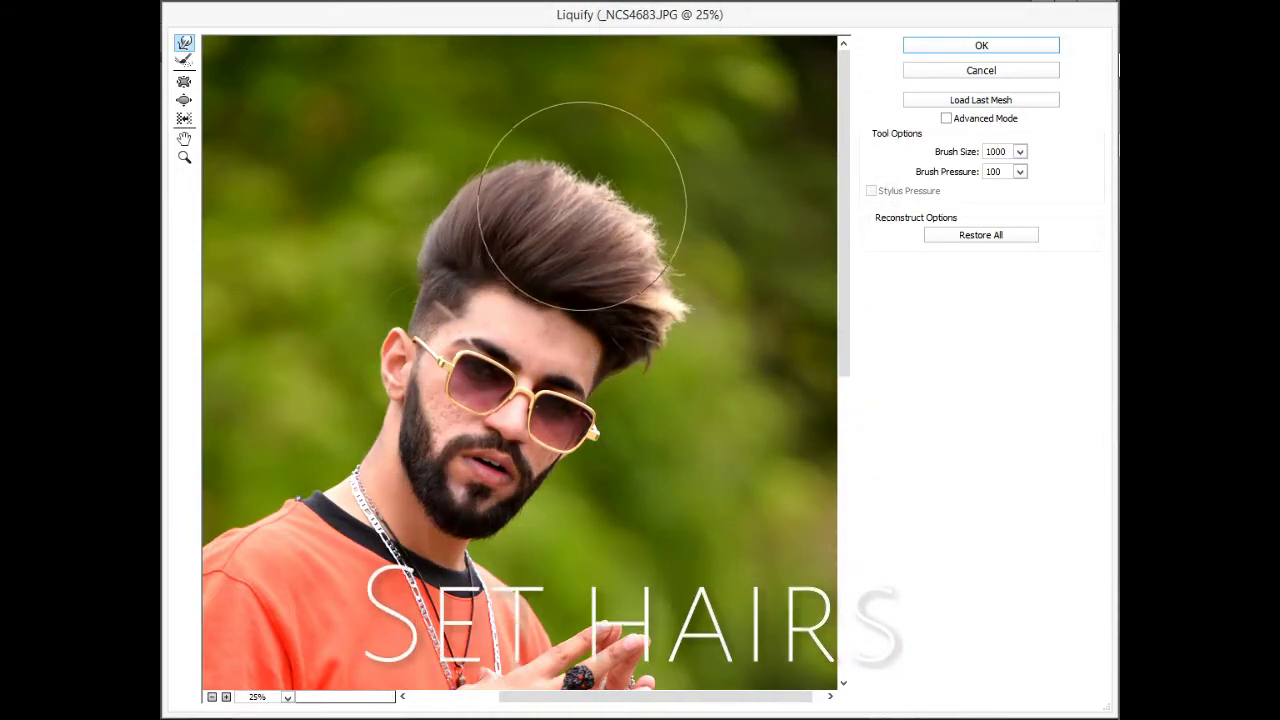
Step: Push the hair outline outward in Liquify with a size 1000 brush to give the hairstyle more volume
drag(634, 260, 652, 266)
drag(569, 228, 560, 214)
drag(676, 340, 667, 314)
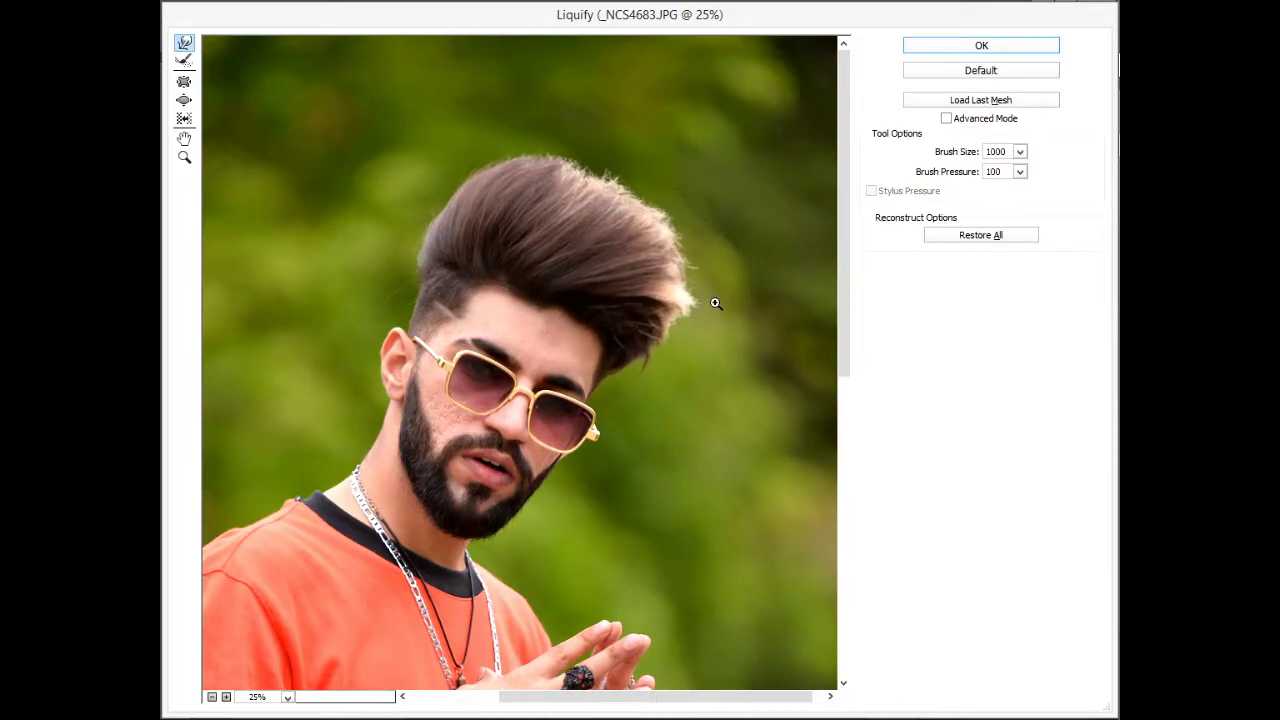
Step: Reduce the Liquify brush size to 150 and push in the hair tip at the front of the quiff
ctrl+click(709, 307)
key(bracketleft)
key(bracketleft)
key(bracketleft)
key(bracketleft)
key(bracketleft)
key(bracketleft)
key(bracketleft)
key(bracketleft)
key(bracketleft)
key(bracketleft)
key(bracketleft)
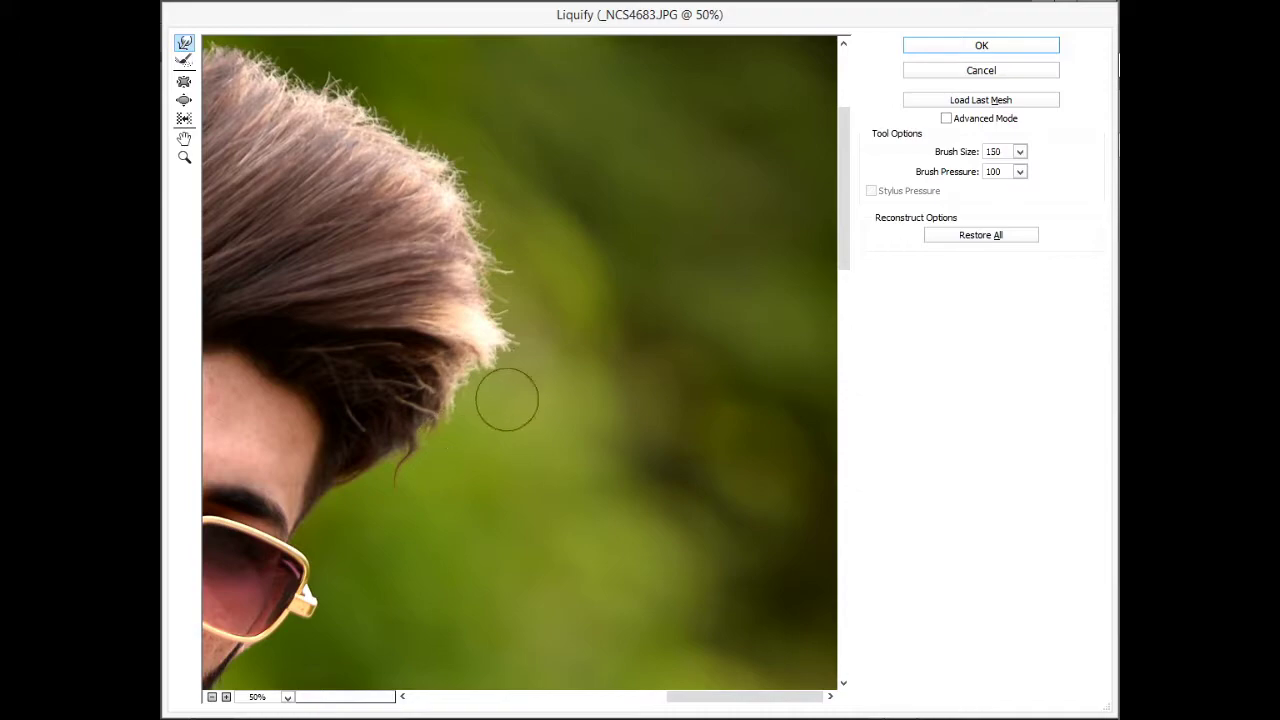
drag(514, 357, 493, 347)
Step: Refine the hair outline with Liquify brush sizes between 250 and 600, and apply the Liquify changes
key(bracketright)
key(bracketright)
key(bracketright)
key(bracketright)
key(bracketright)
scroll(466, 129, up, 3)
drag(749, 698, 726, 699)
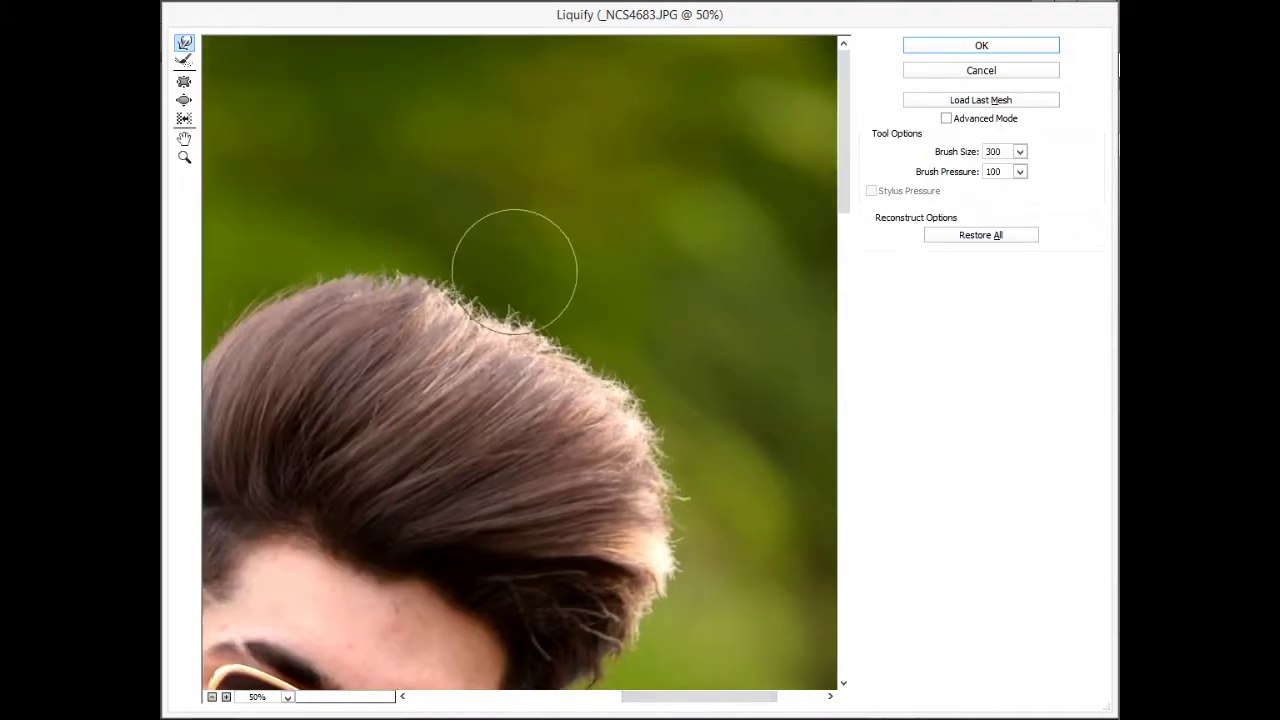
scroll(470, 240, down, 1)
key(bracketright)
key(bracketright)
key(bracketright)
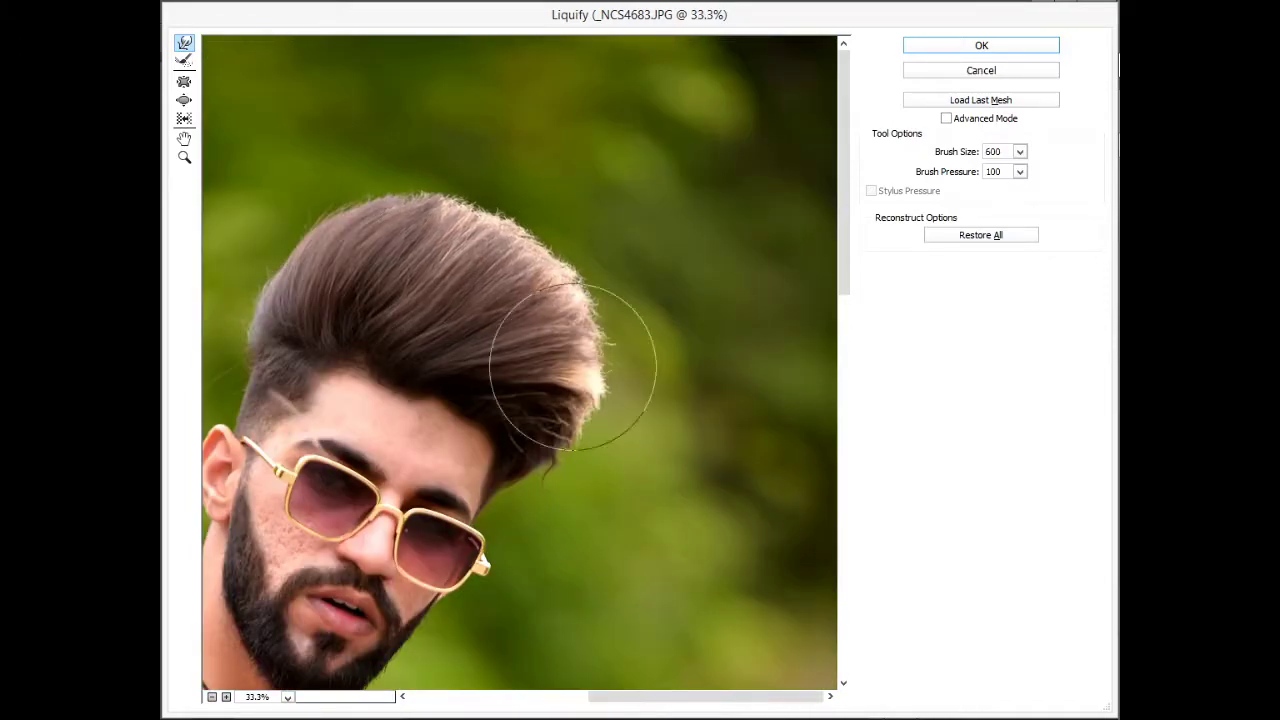
key(bracketleft)
key(bracketleft)
key(bracketleft)
key(bracketleft)
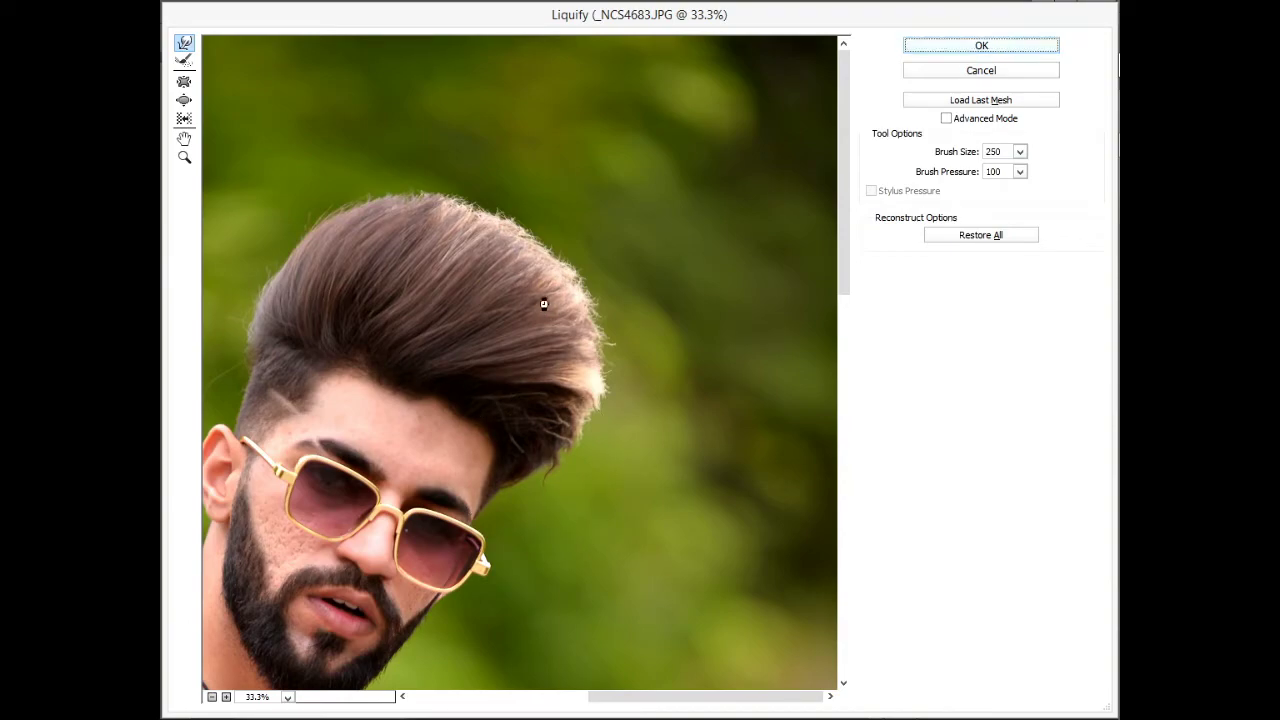
scroll(668, 250, up, 8)
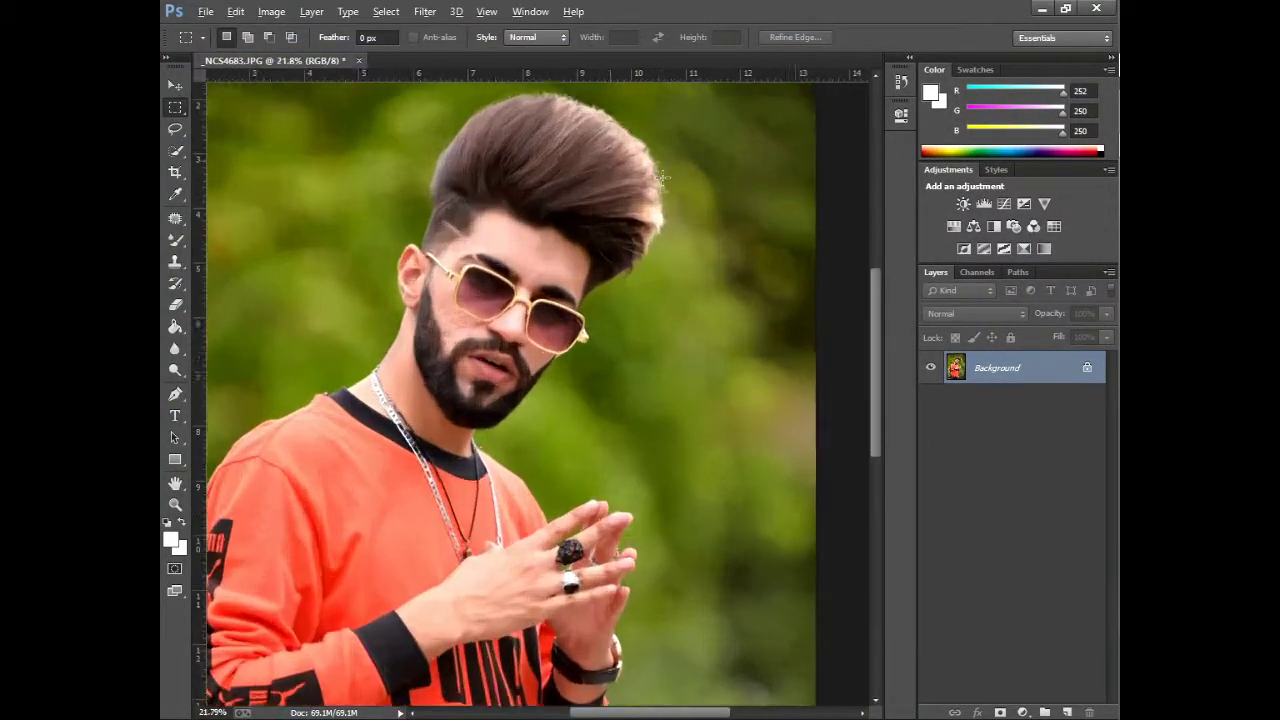
Step: Patch the stray hair strand below the front of the quiff with clean green background, and clear the selection
key(j)
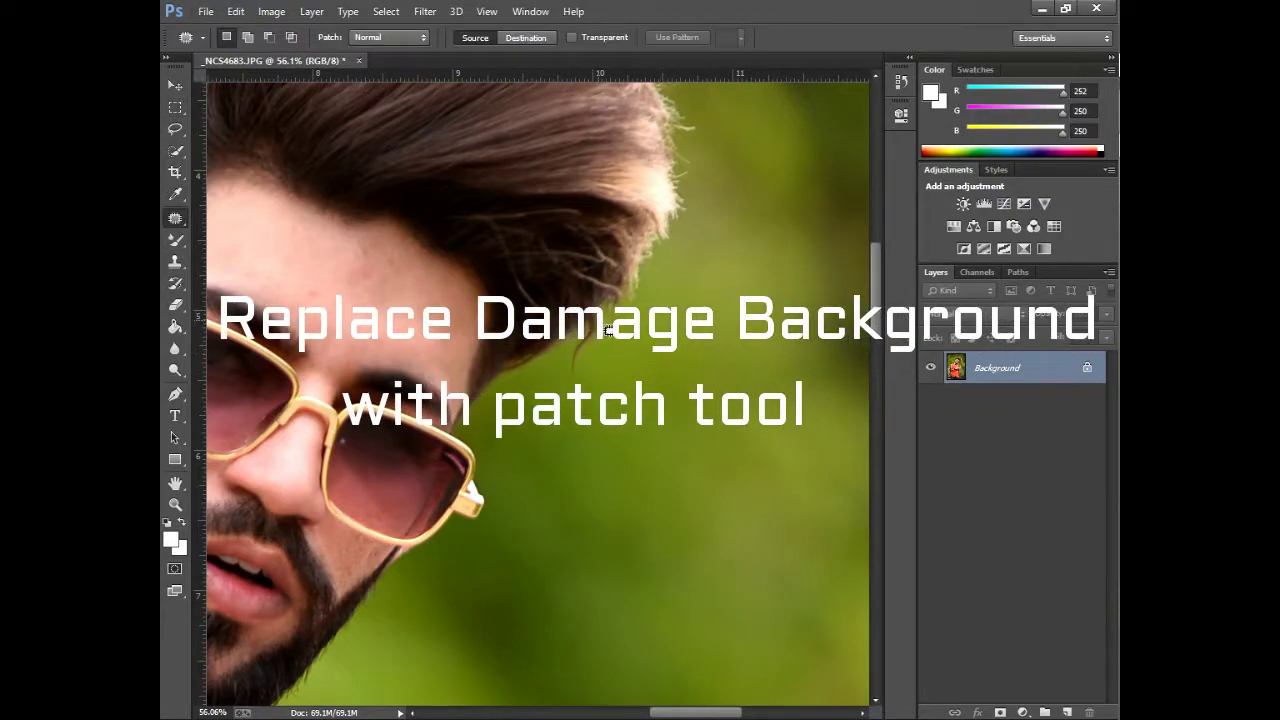
mouse_move(573, 347)
mouse_down()
mouse_move(600, 368)
mouse_move(604, 316)
mouse_move(643, 392)
mouse_up()
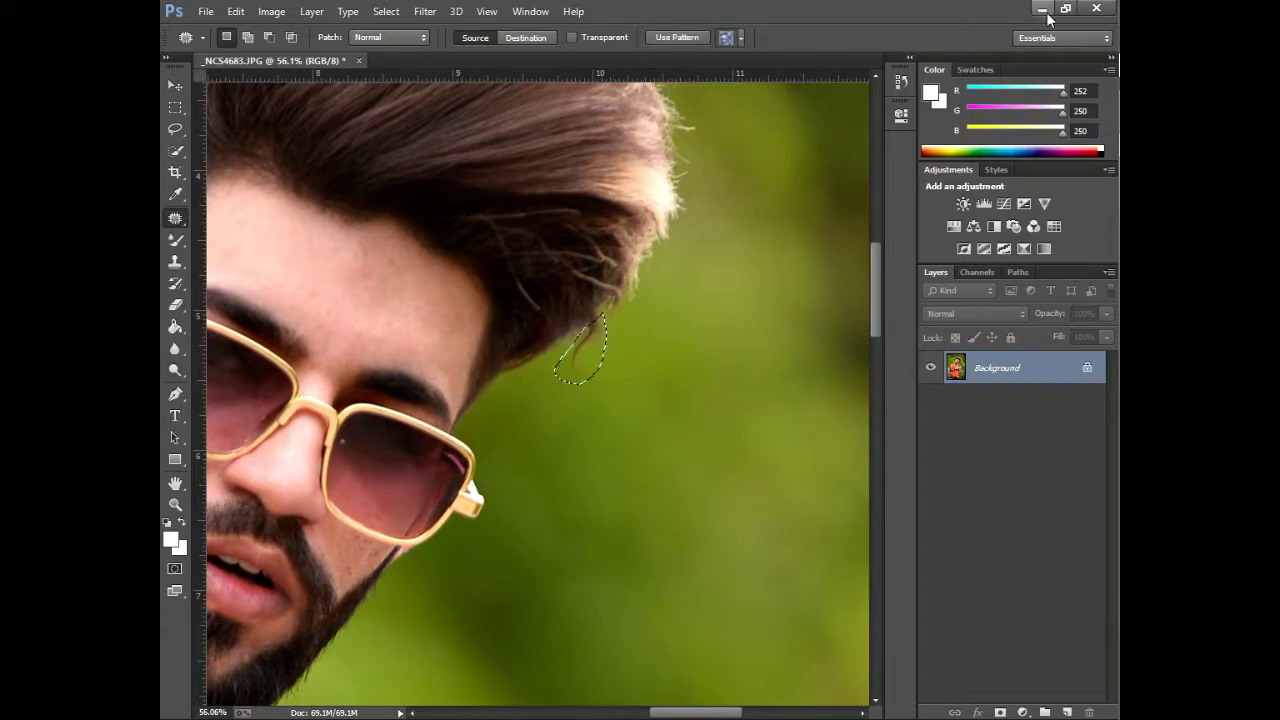
key(ctrl+d)
scroll(600, 351, up, 3)
scroll(605, 325, down, 15)
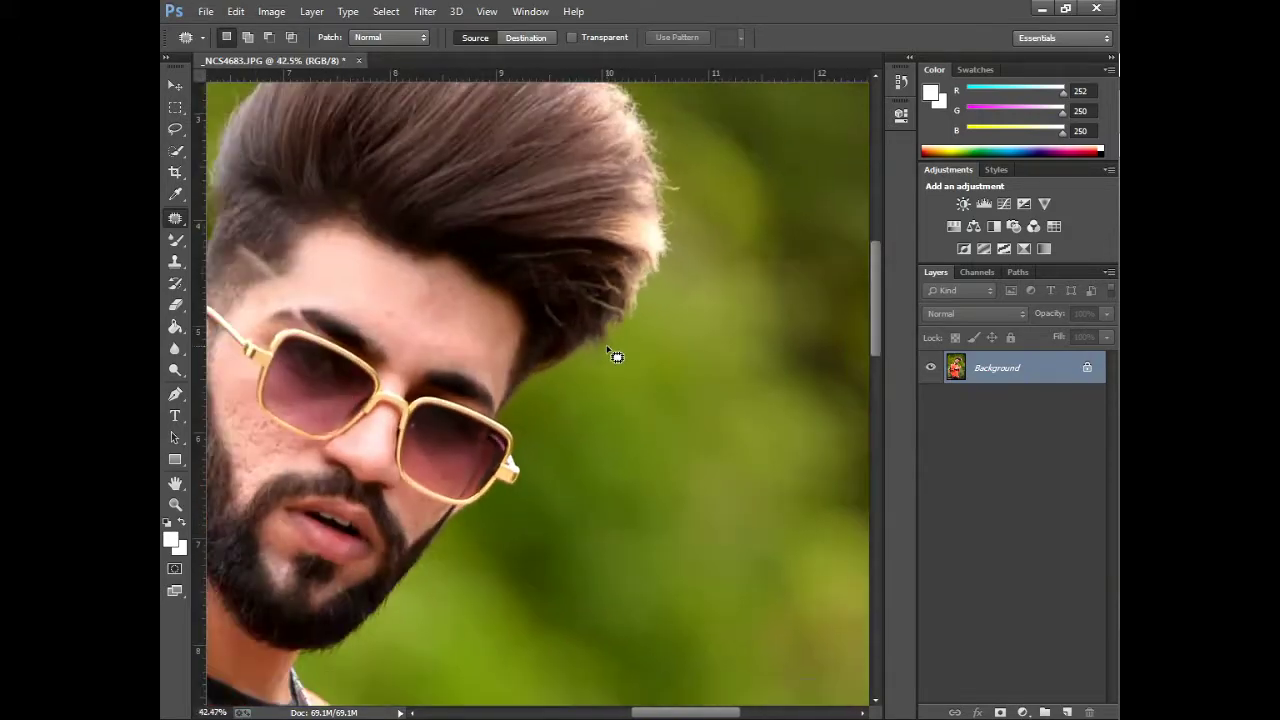
Step: Duplicate the Background layer and select the Mixer Brush tool
scroll(612, 346, up, 10)
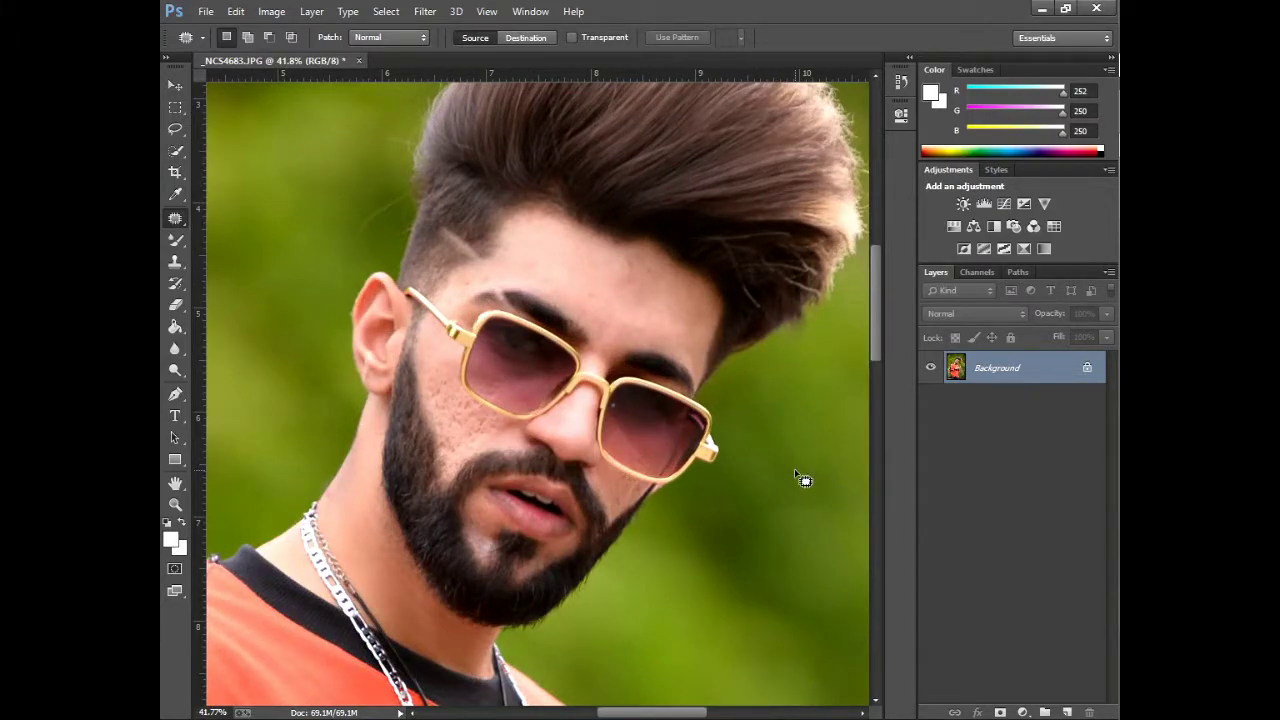
key(ctrl+j)
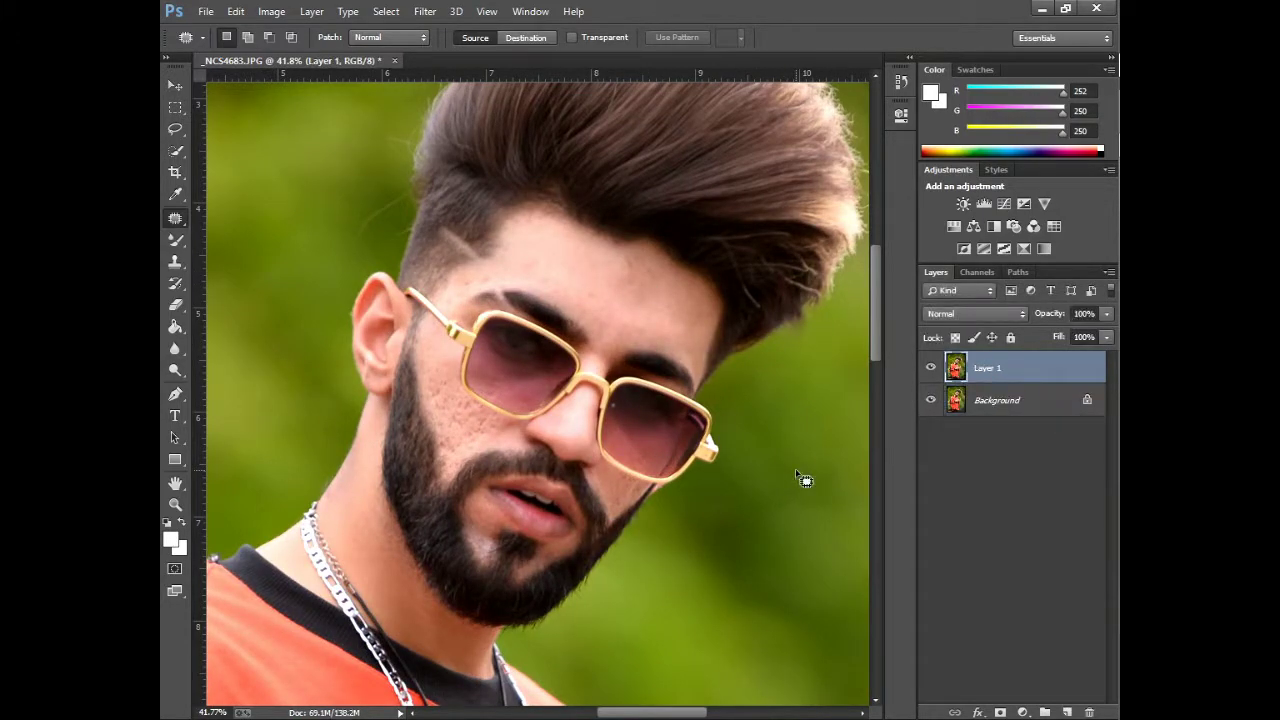
click(166, 243)
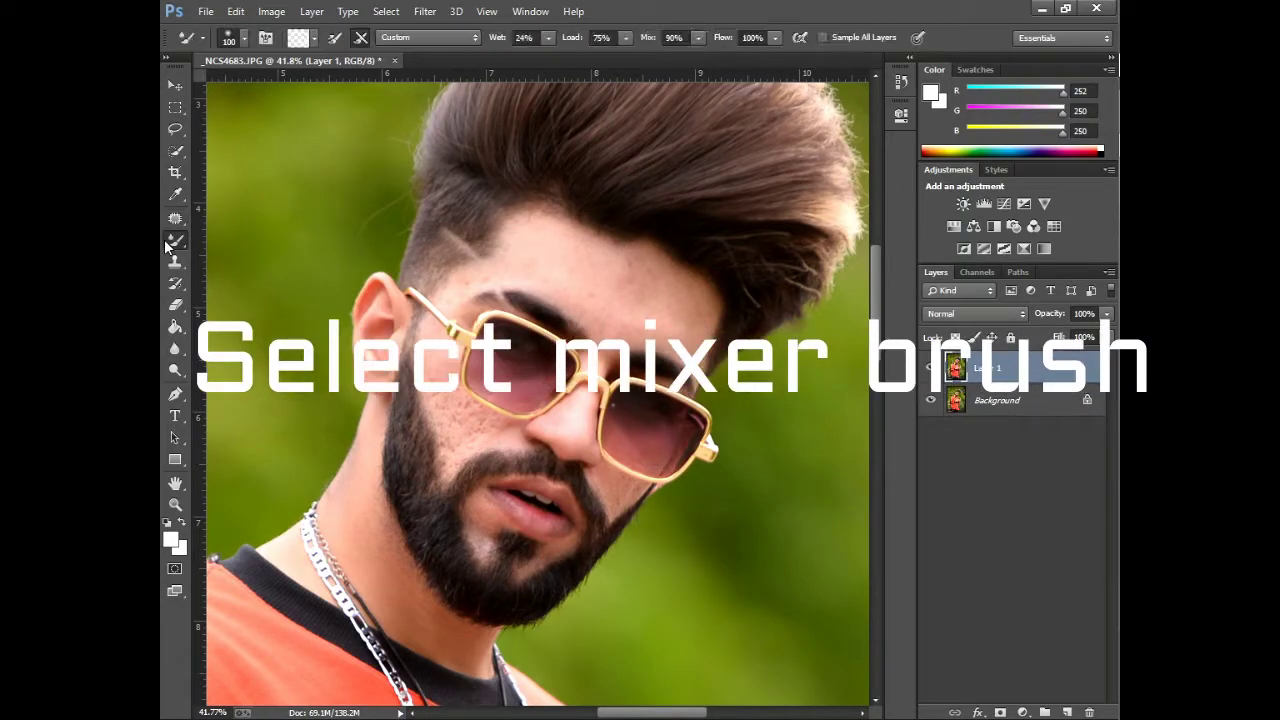
Step: Smooth the rough skin on the forehead and on the cheek between the glasses and beard with a size 100 Mixer Brush
key(bracketleft)
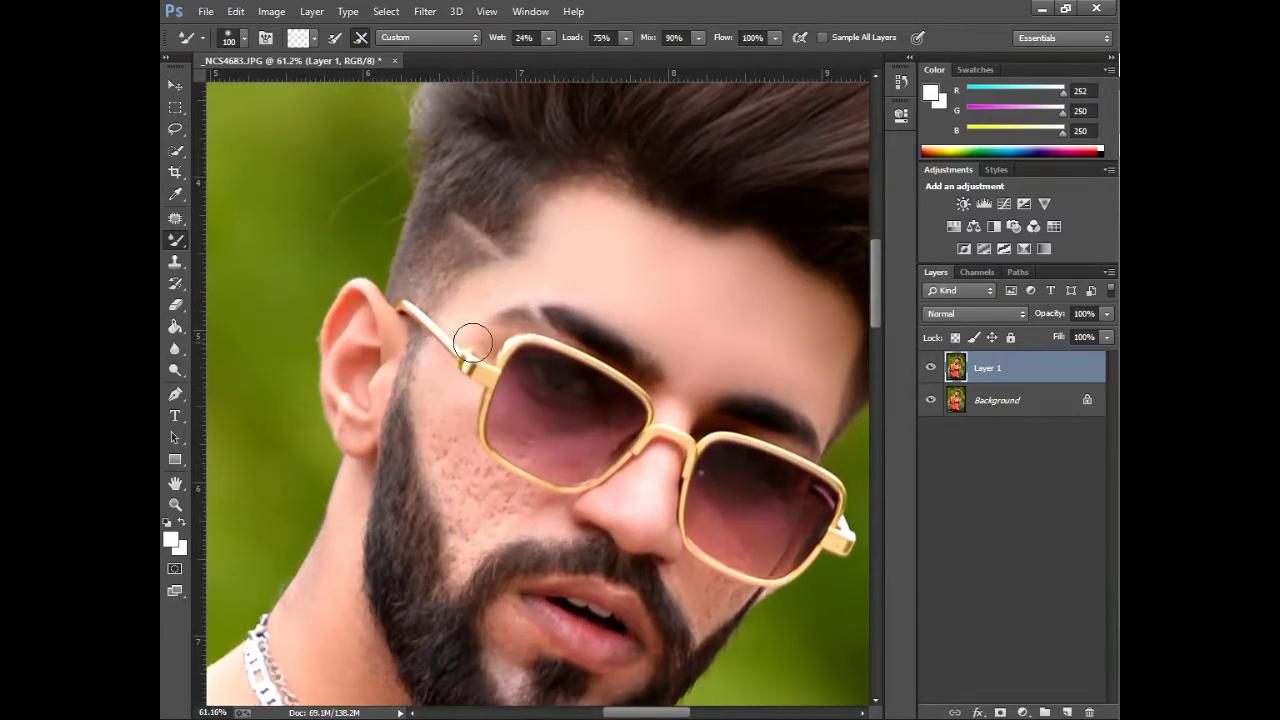
mouse_move(521, 510)
mouse_down()
mouse_move(511, 492)
mouse_move(514, 620)
mouse_move(534, 486)
mouse_up()
scroll(514, 620, up, 10)
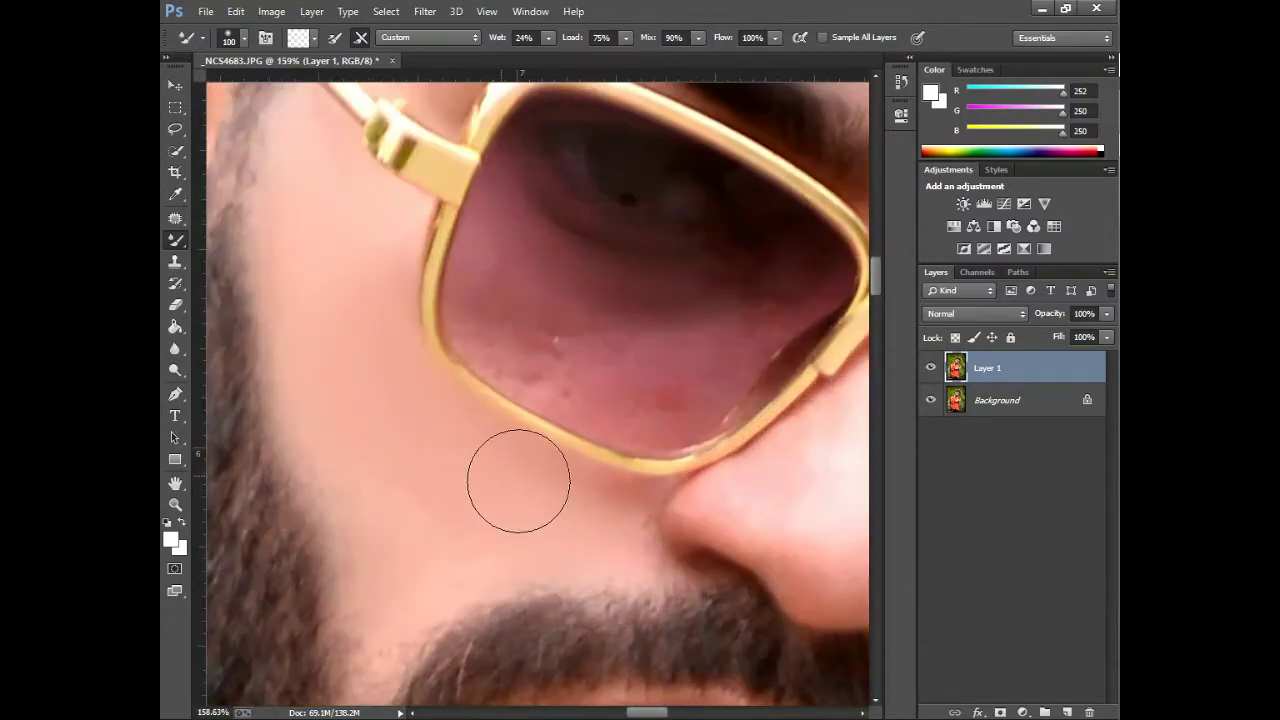
Step: Smooth the skin on the nose with the Mixer Brush and reduce the brush size to 50
scroll(500, 486, down, 10)
scroll(682, 360, up, 3)
key(bracketleft)
key(bracketleft)
key(bracketleft)
key(bracketleft)
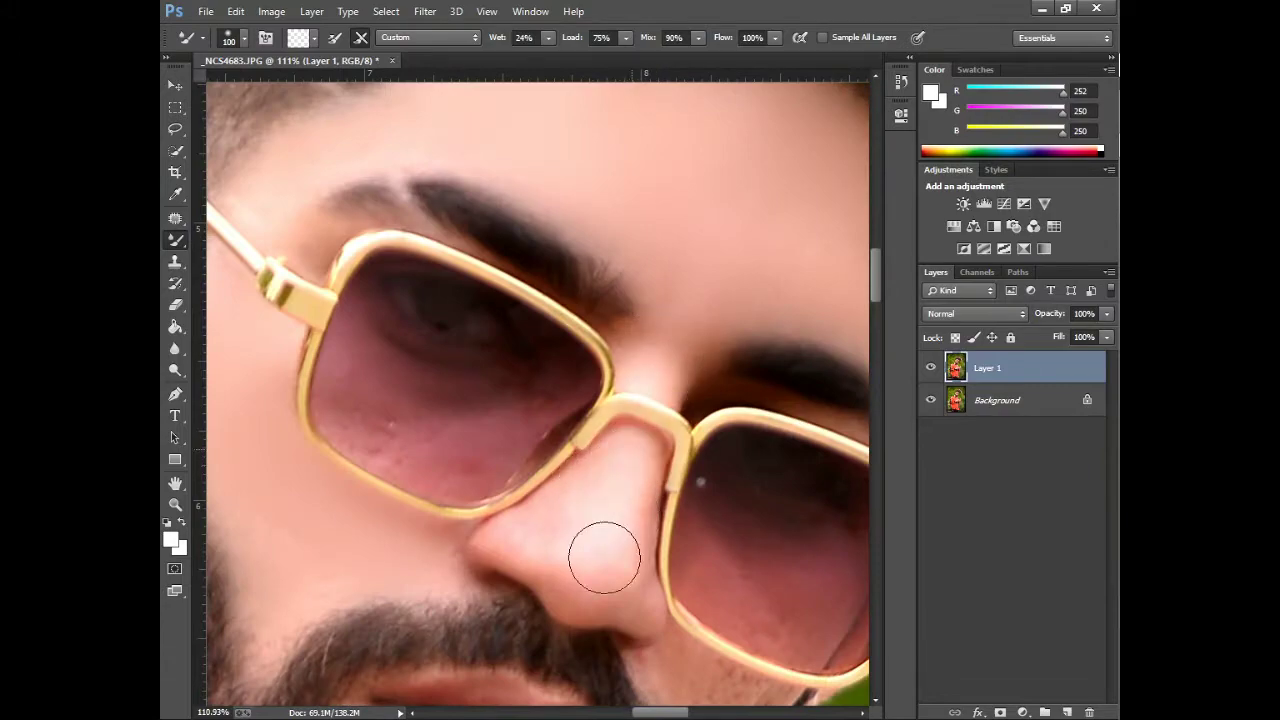
scroll(666, 649, down, 3)
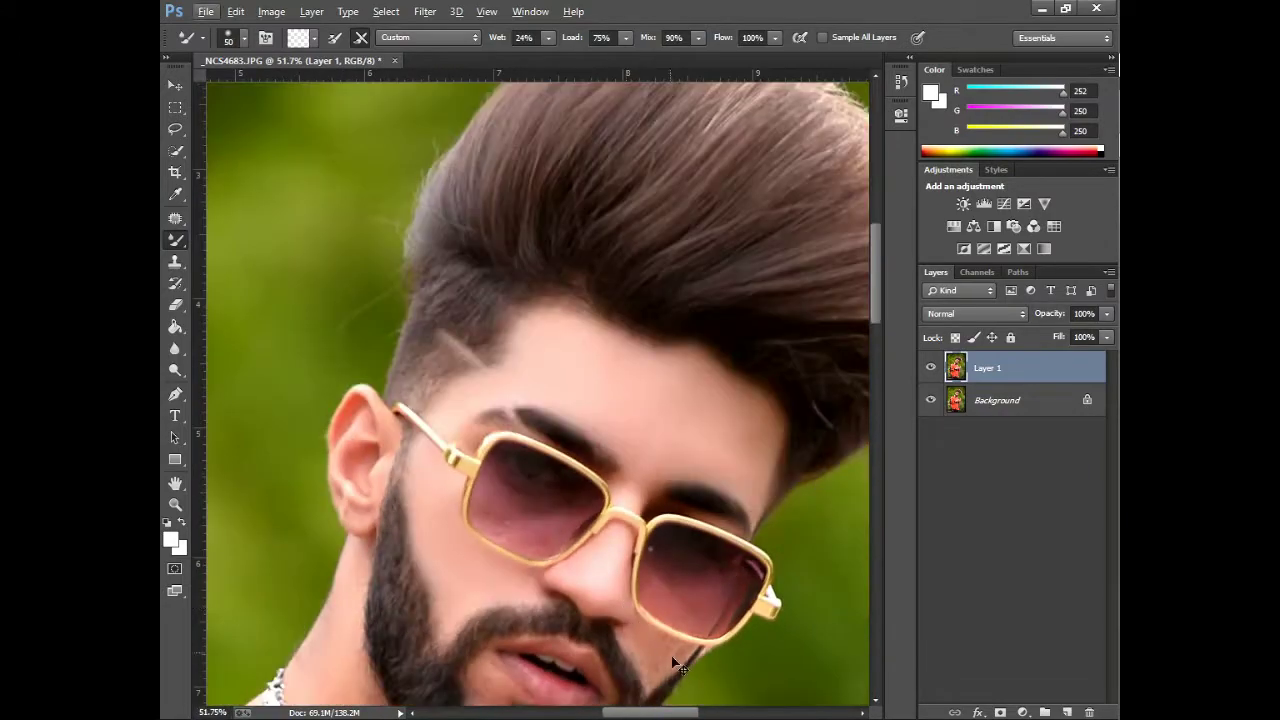
Step: Blend the remaining rough skin on the face near the mustache with the Mixer Brush, reducing its size to 40
scroll(509, 551, up, 4)
mouse_move(459, 502)
mouse_down()
mouse_move(509, 624)
mouse_move(593, 552)
mouse_move(484, 486)
mouse_move(583, 531)
mouse_up()
key(bracketleft)
key(bracketleft)
drag(465, 591, 448, 500)
scroll(431, 489, down, 3)
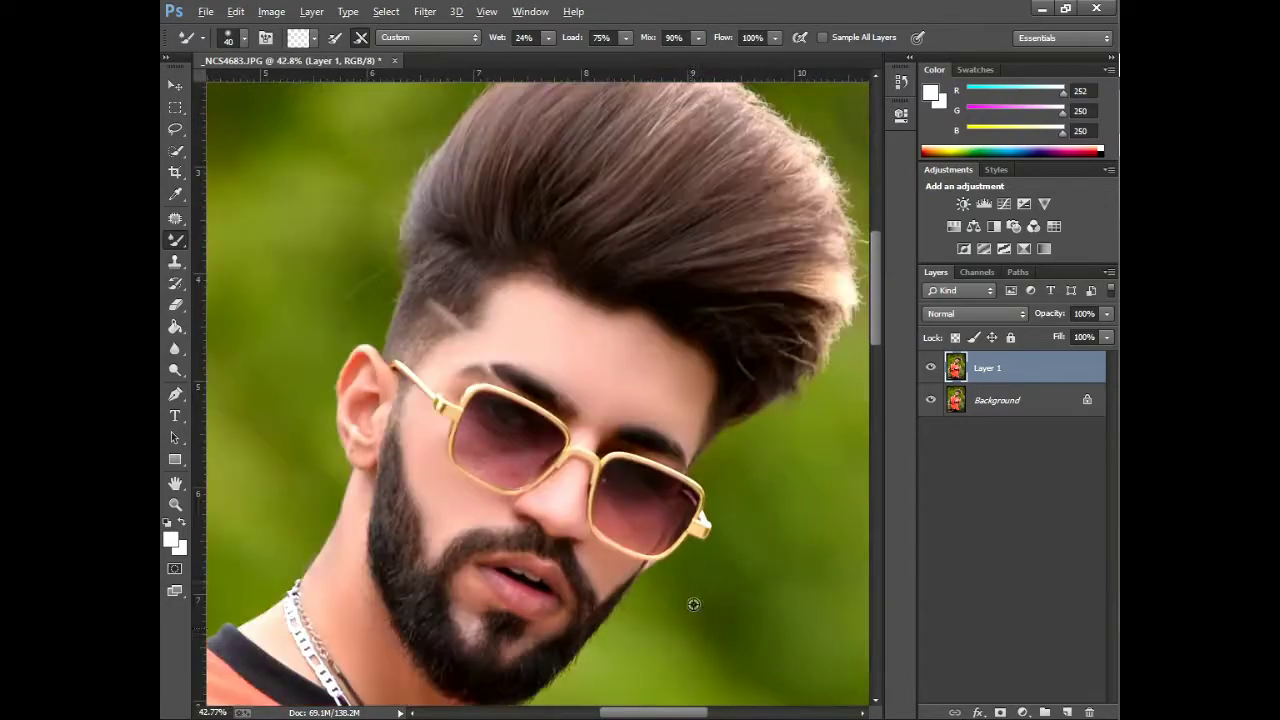
Step: Smooth the skin below the far lens and around the lips and chin with a size 70 Mixer Brush
scroll(511, 466, up, 3)
key(bracketright)
key(bracketright)
key(bracketright)
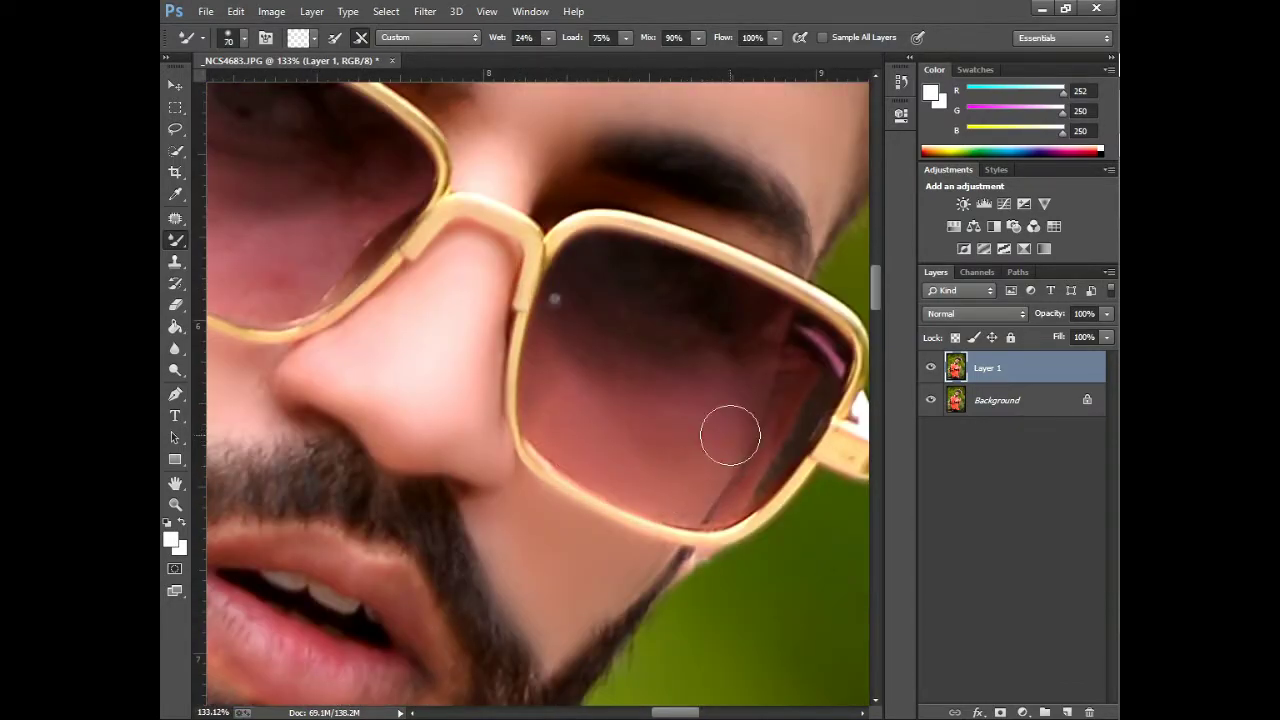
scroll(731, 434, down, 3)
scroll(606, 529, up, 3)
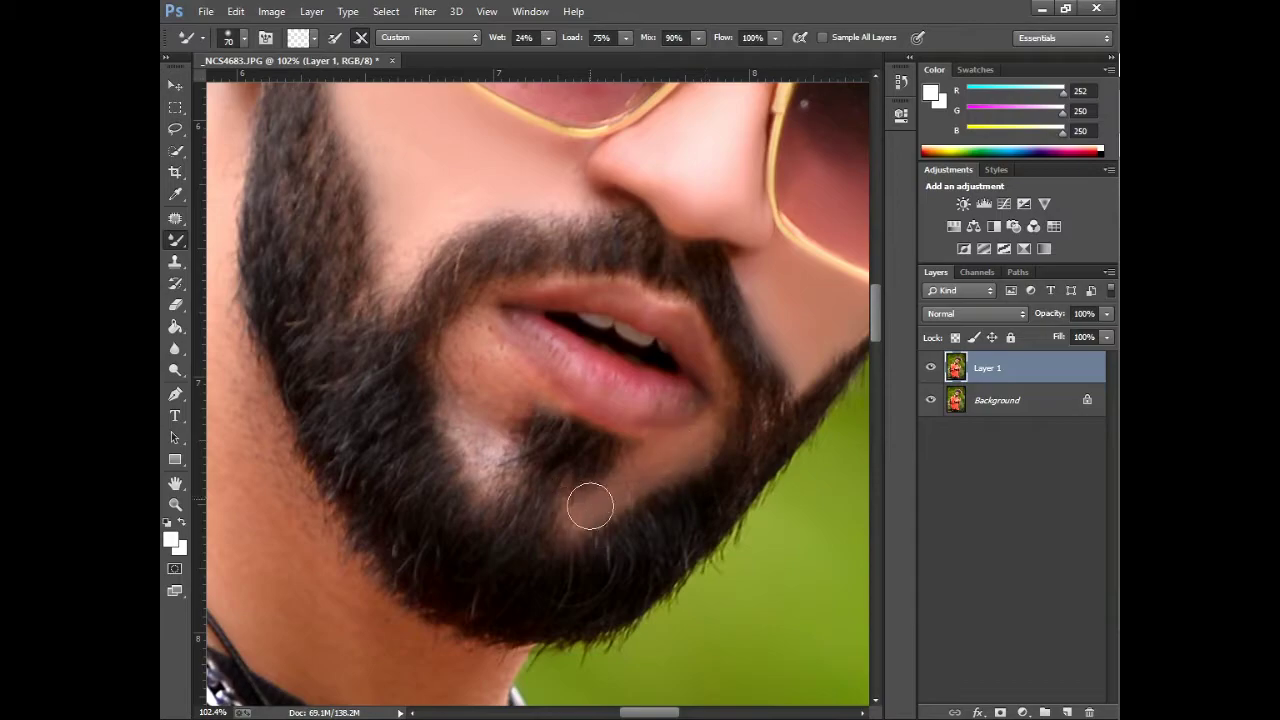
scroll(513, 398, down, 4)
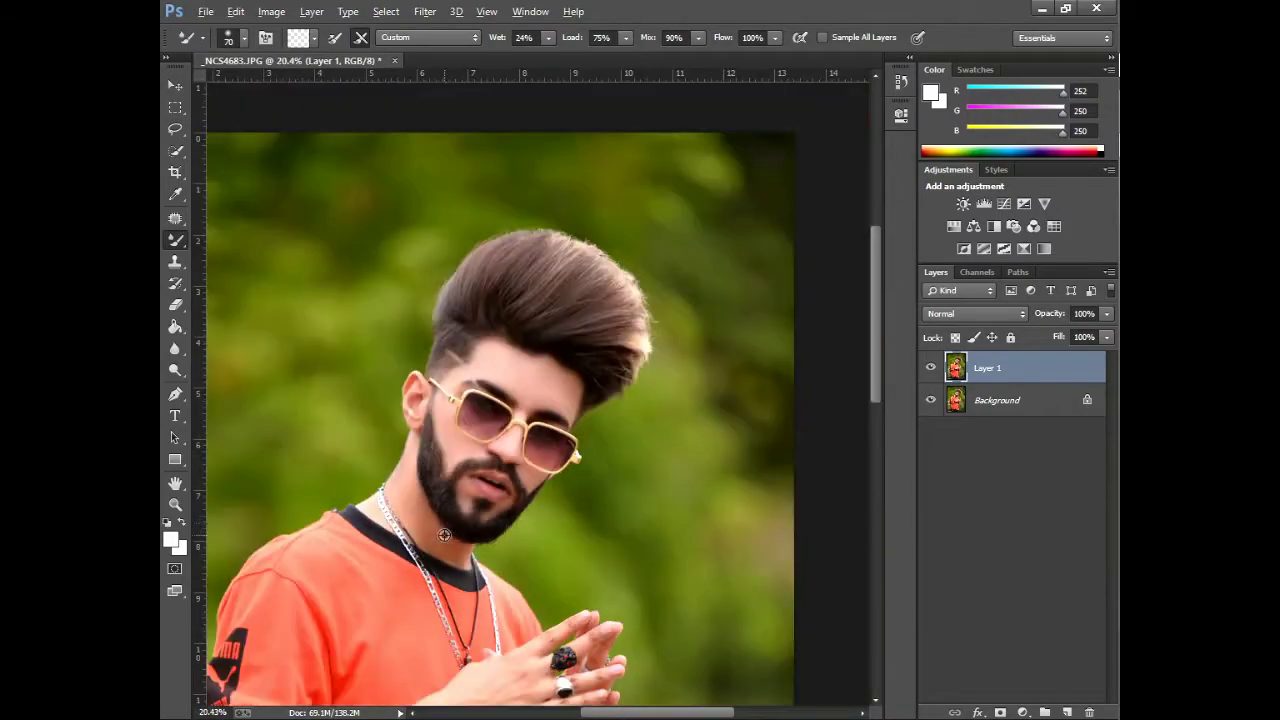
Step: Smooth the skin on the neck with the Mixer Brush at sizes 125 and 100
scroll(620, 350, up, 3)
scroll(416, 585, down, 2)
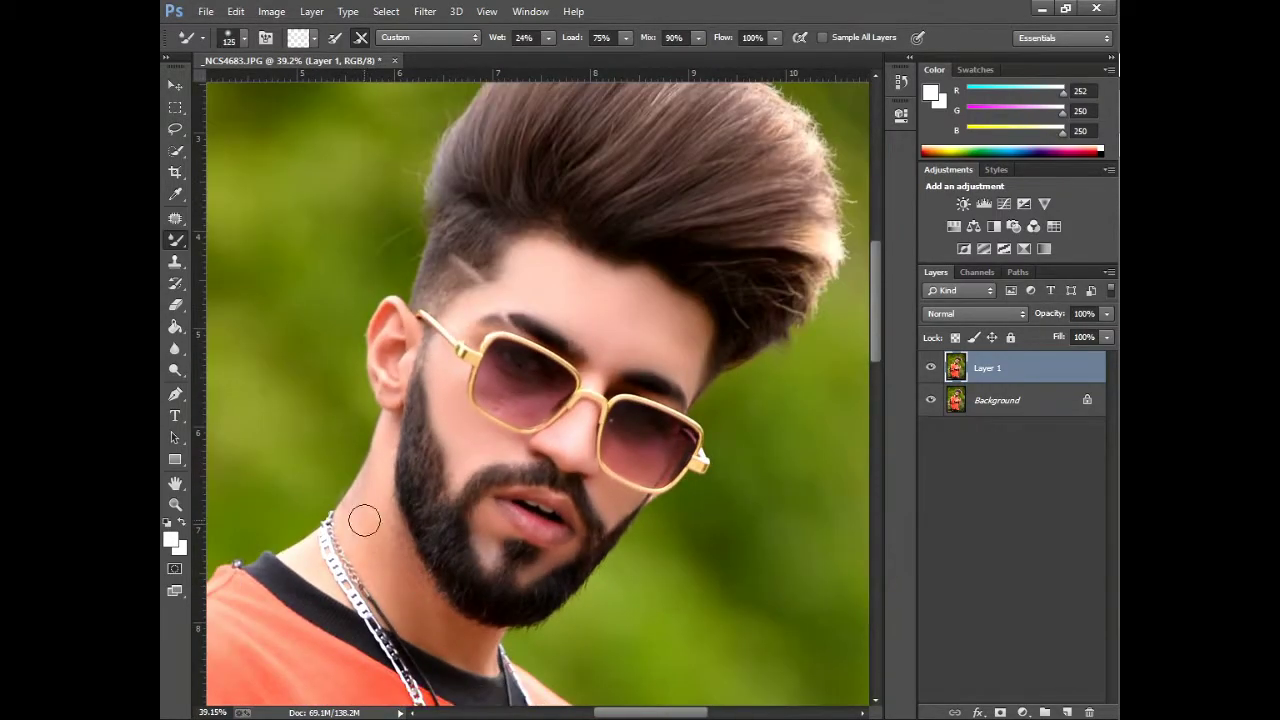
key(bracketright)
key(bracketright)
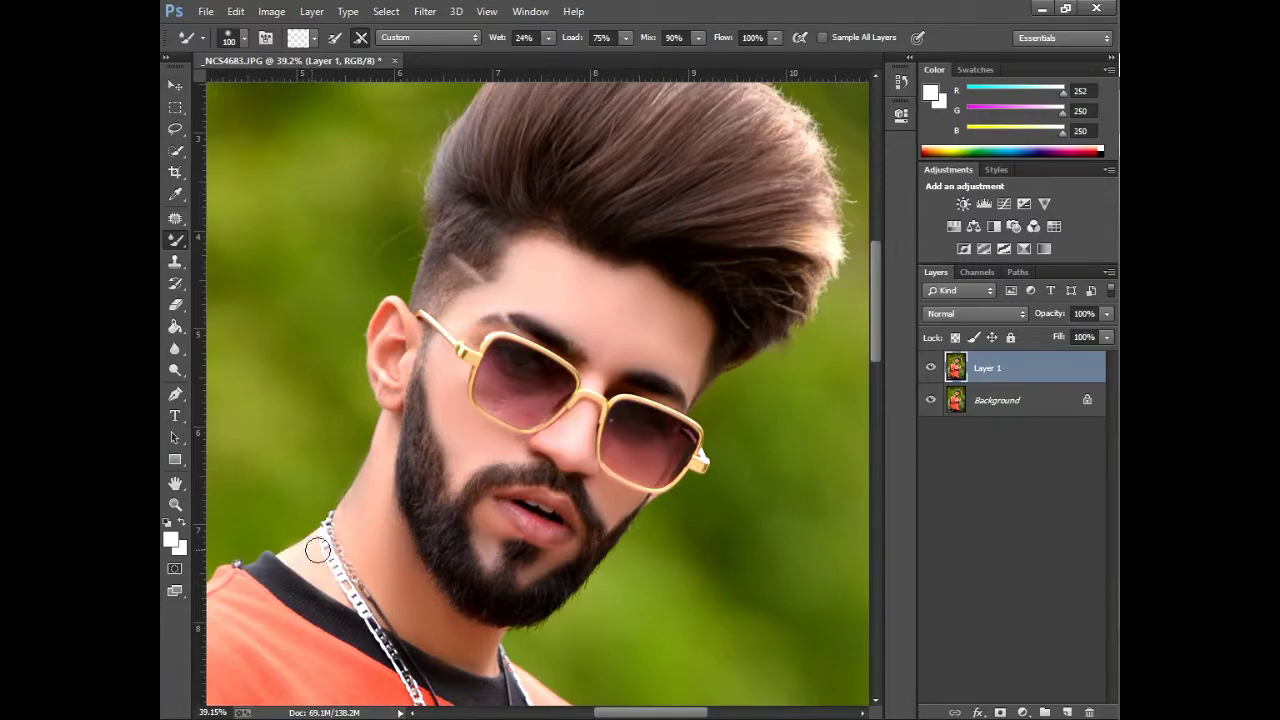
scroll(540, 556, down, 4)
scroll(552, 556, up, 2)
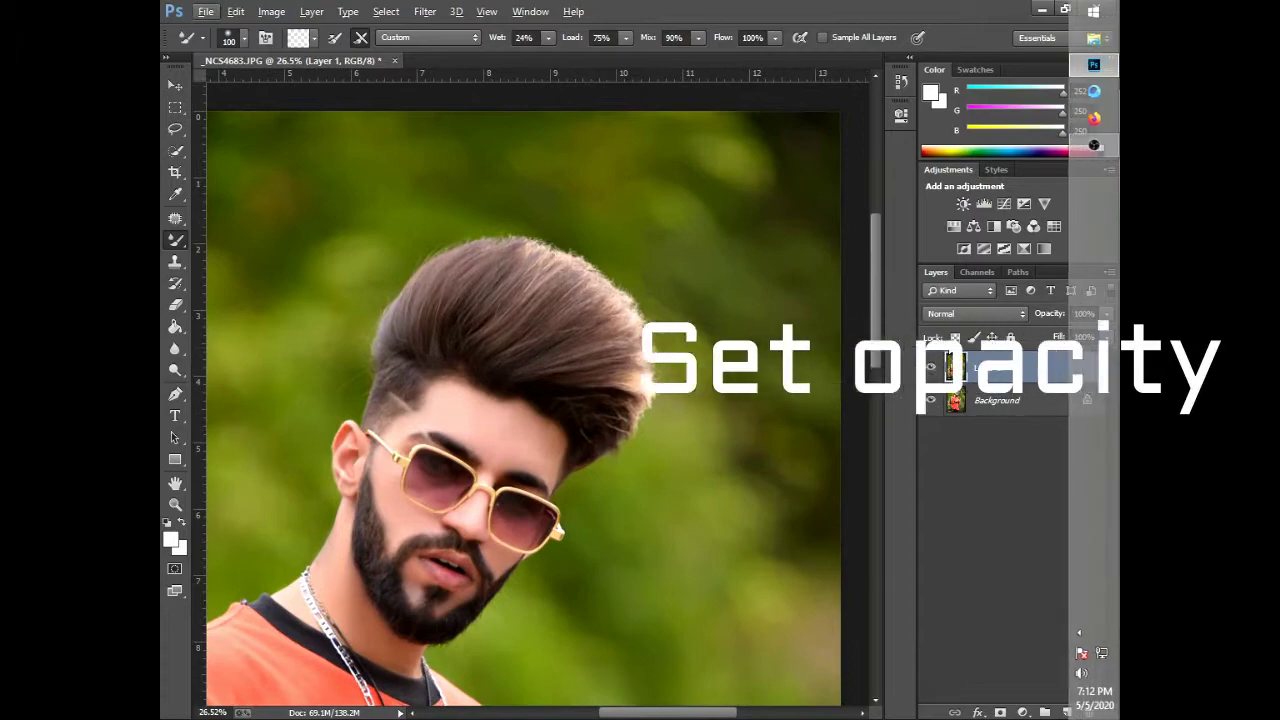
Step: Set the opacity of Layer 1 to 89%
click(1106, 313)
drag(1108, 331, 1068, 333)
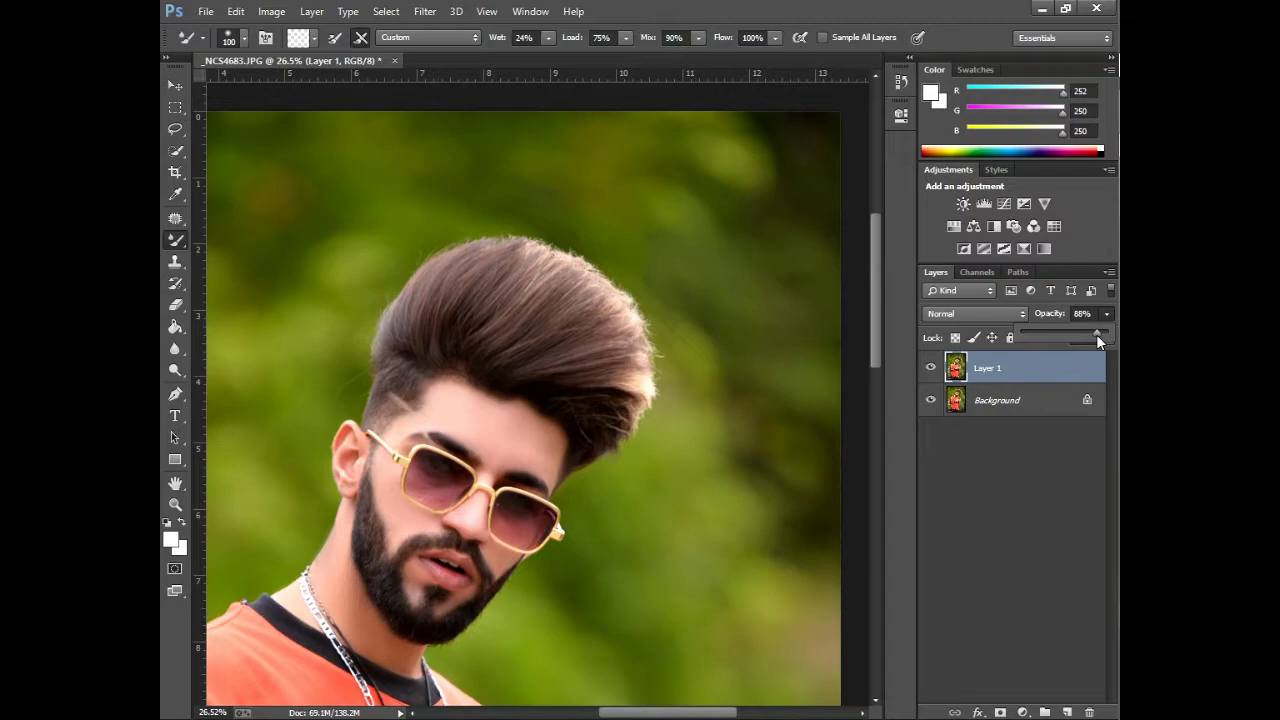
click(1046, 474)
scroll(479, 464, down, 3)
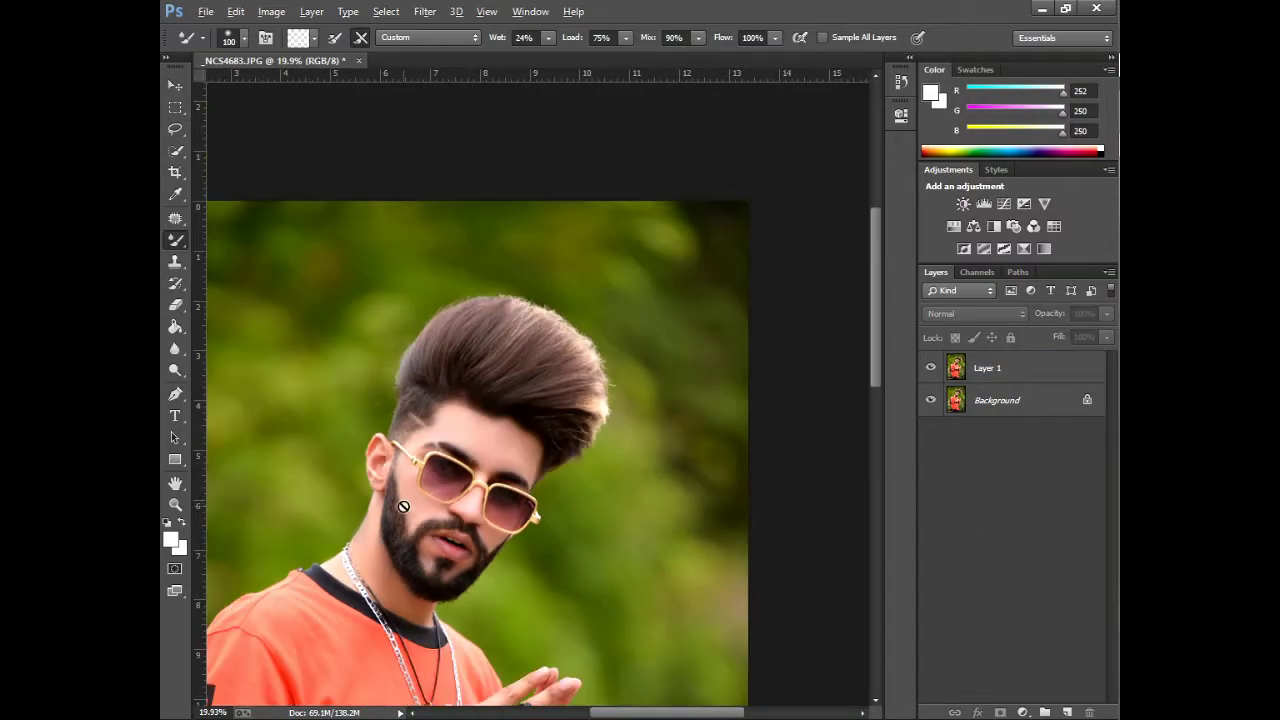
scroll(427, 473, up, 6)
scroll(427, 473, up, 3)
scroll(635, 492, up, 1)
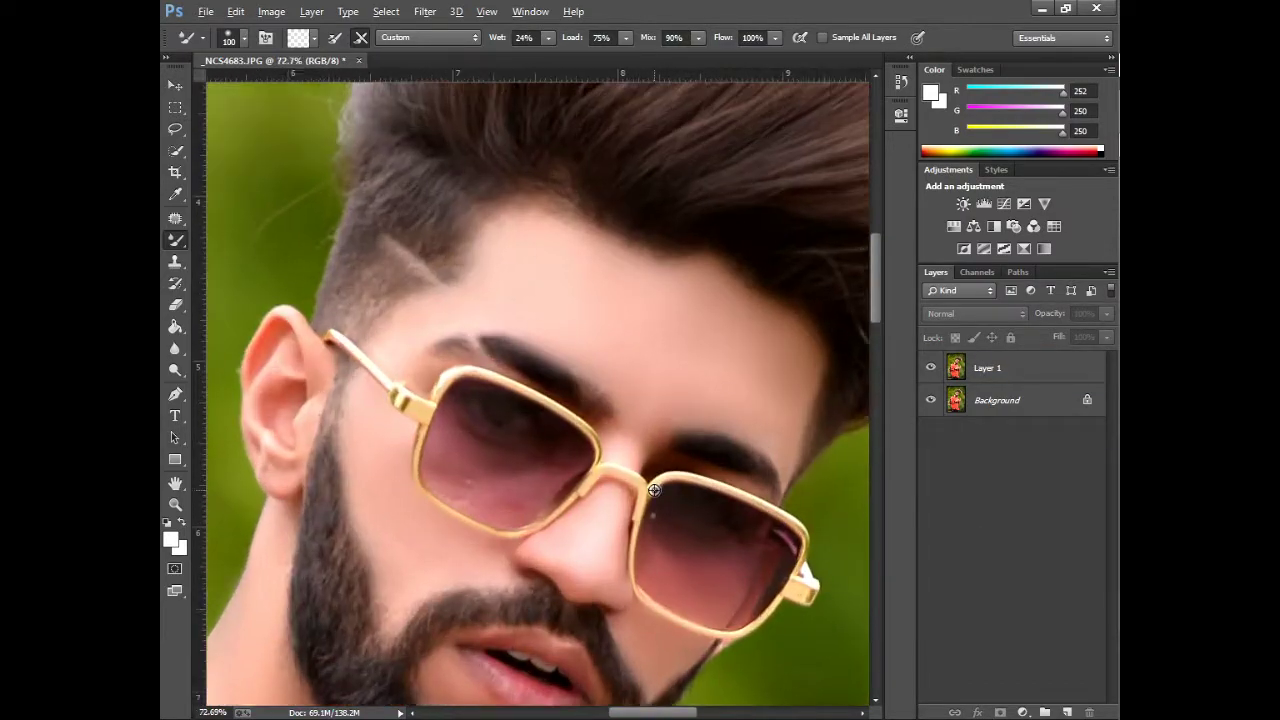
Step: Set Layer 1's opacity to 100% and smooth the spots on the sunglasses lens nearest the ear with the Mixer Brush
click(1006, 369)
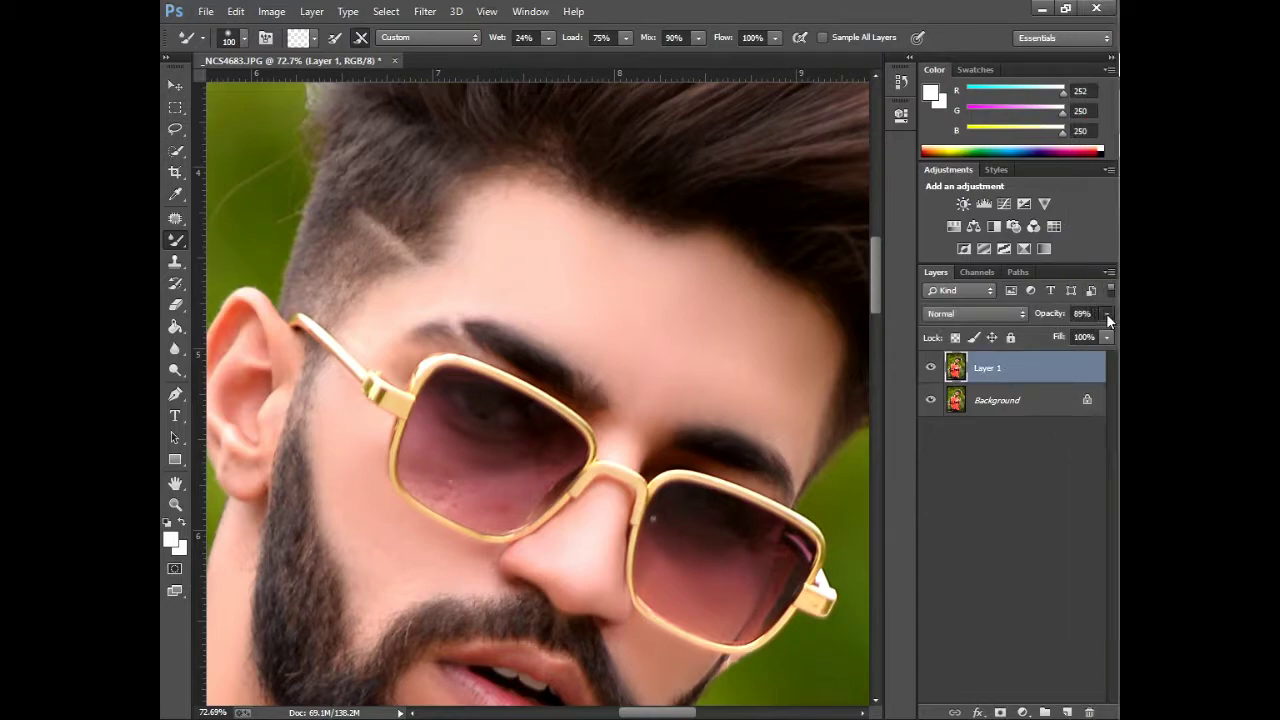
drag(1102, 332, 1110, 333)
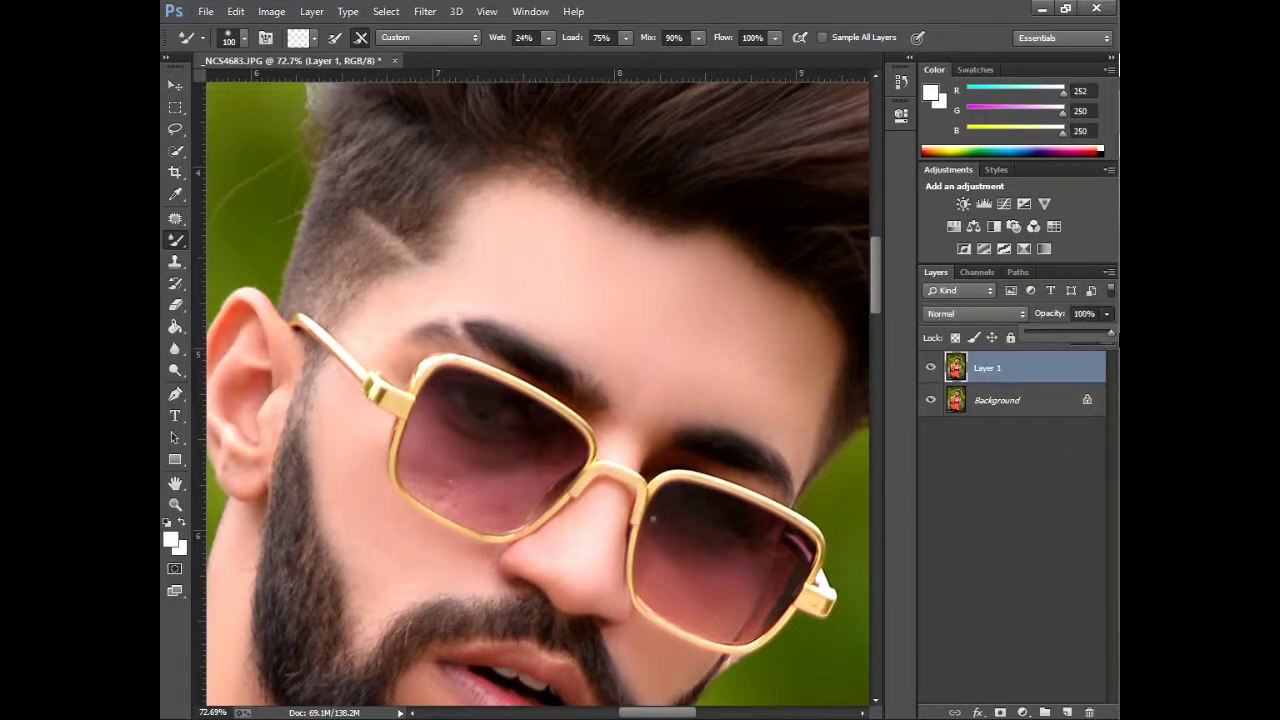
click(445, 487)
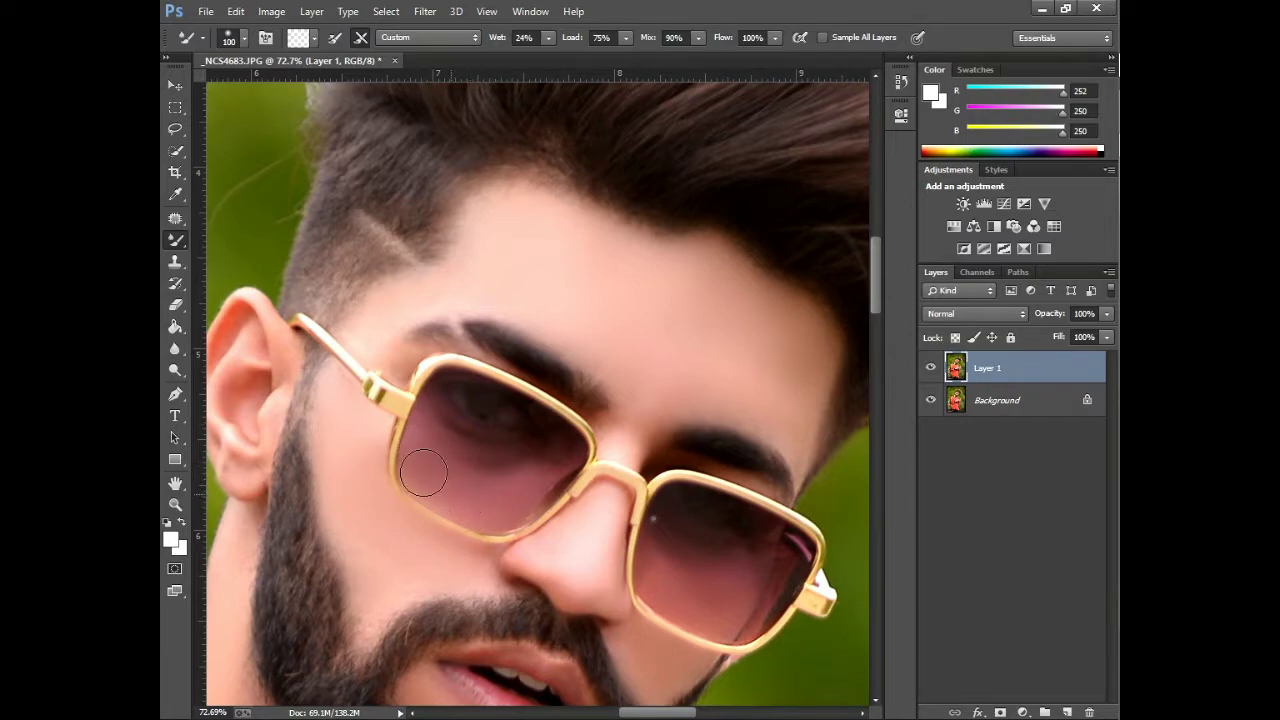
scroll(428, 441, down, 3)
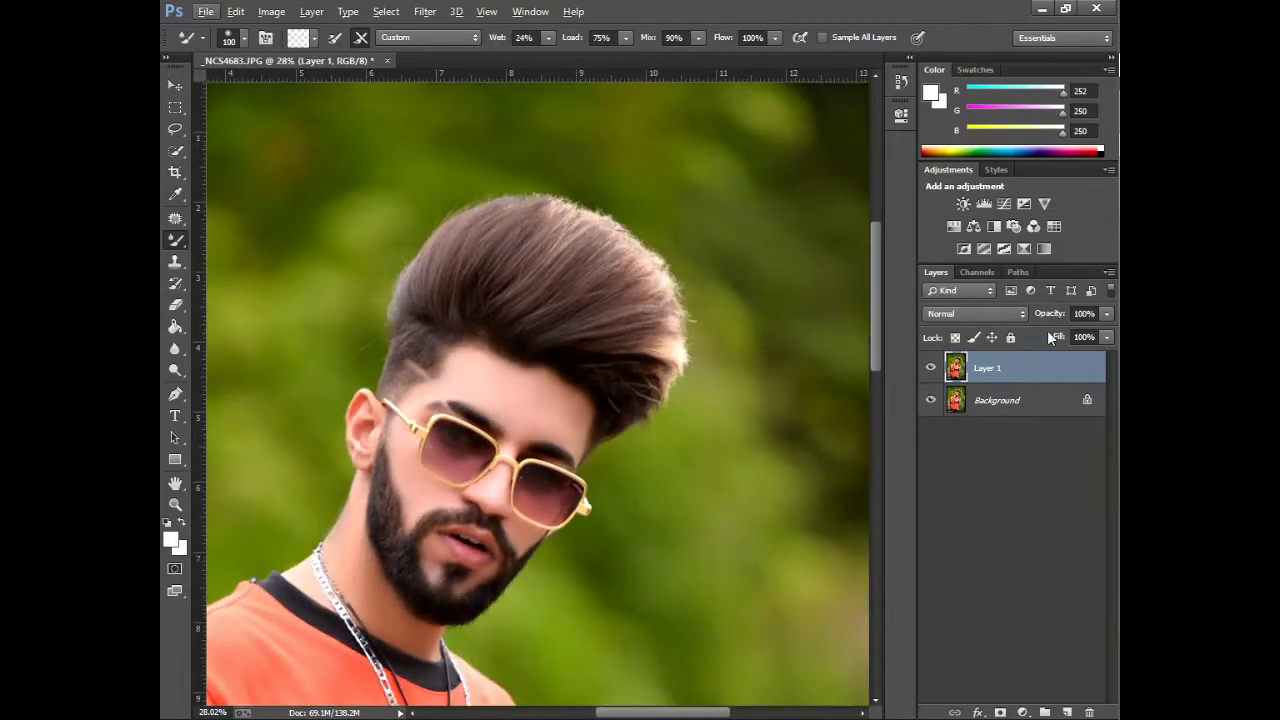
Step: Lower the opacity of the retouched Layer 1 to 89%
click(1106, 314)
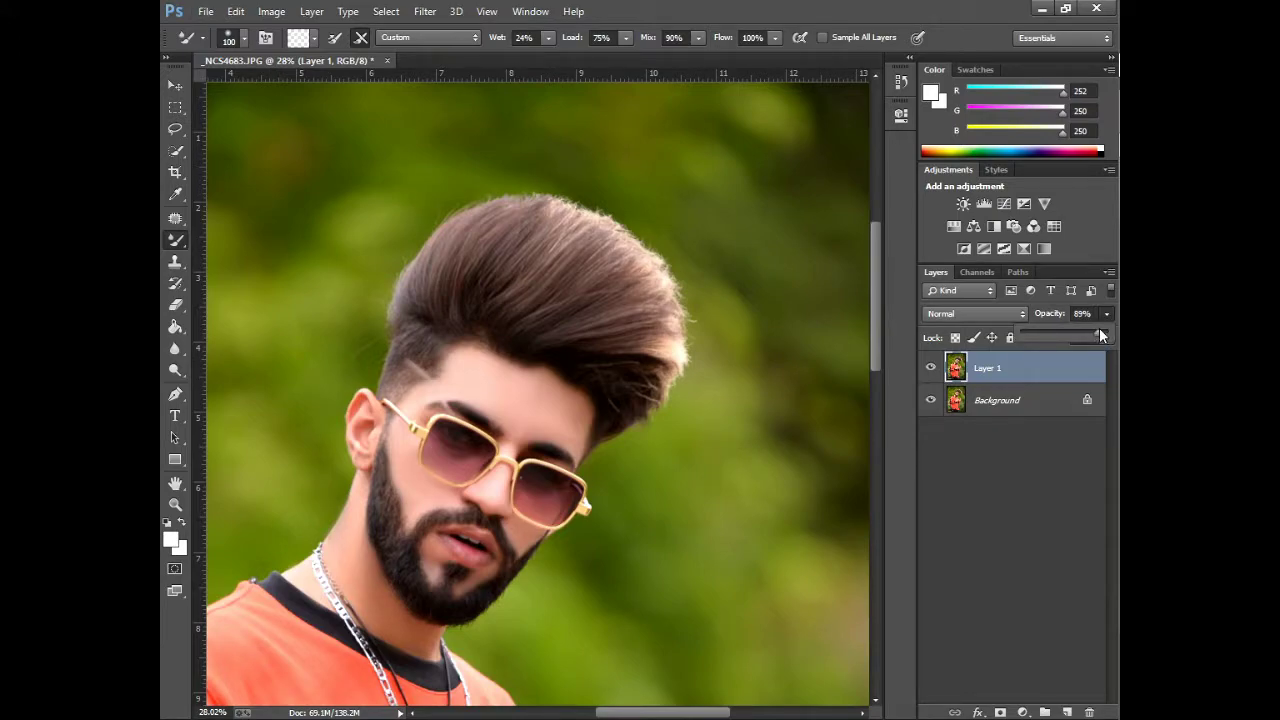
scroll(432, 428, up, 5)
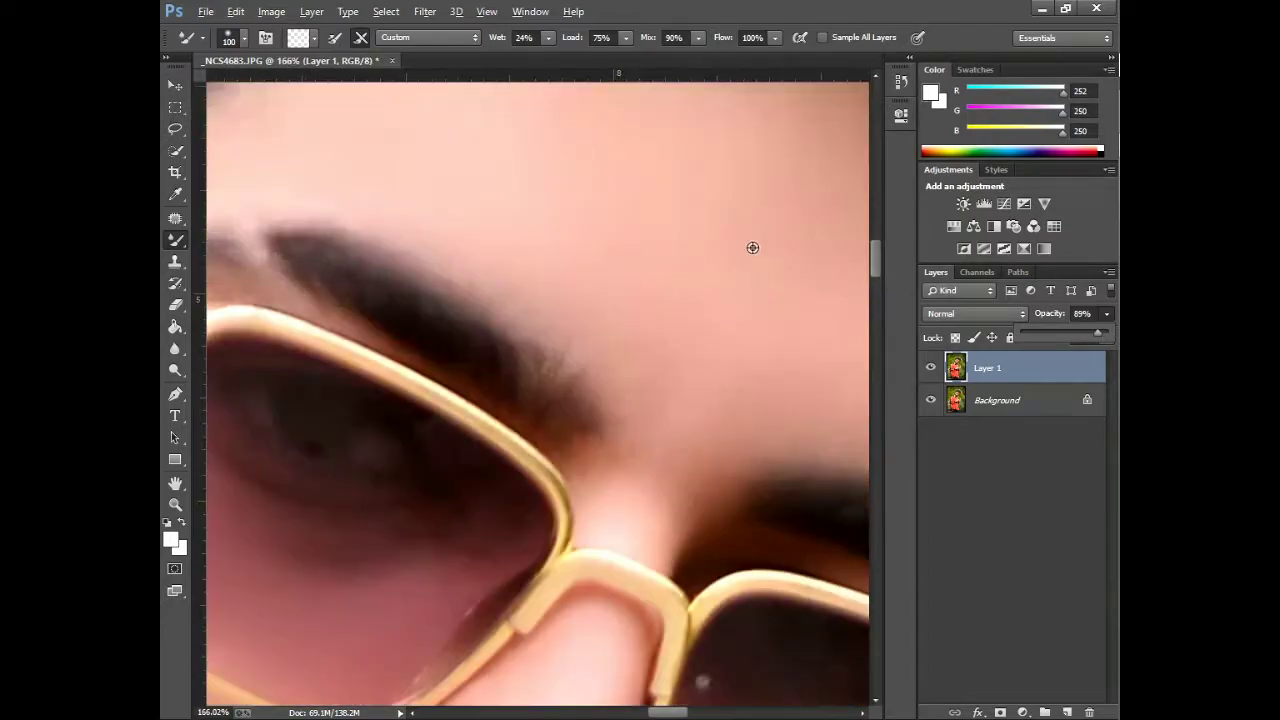
scroll(708, 288, down, 6)
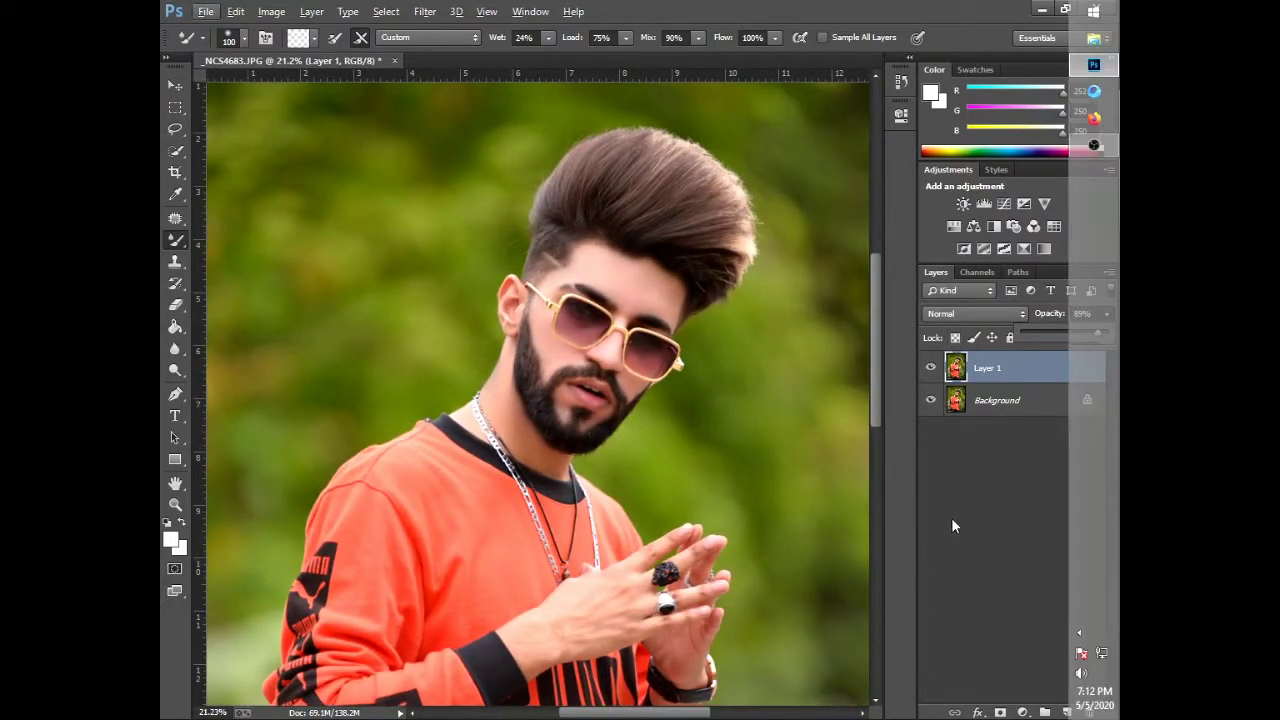
click(950, 520)
Step: Duplicate Layer 1
click(1061, 380)
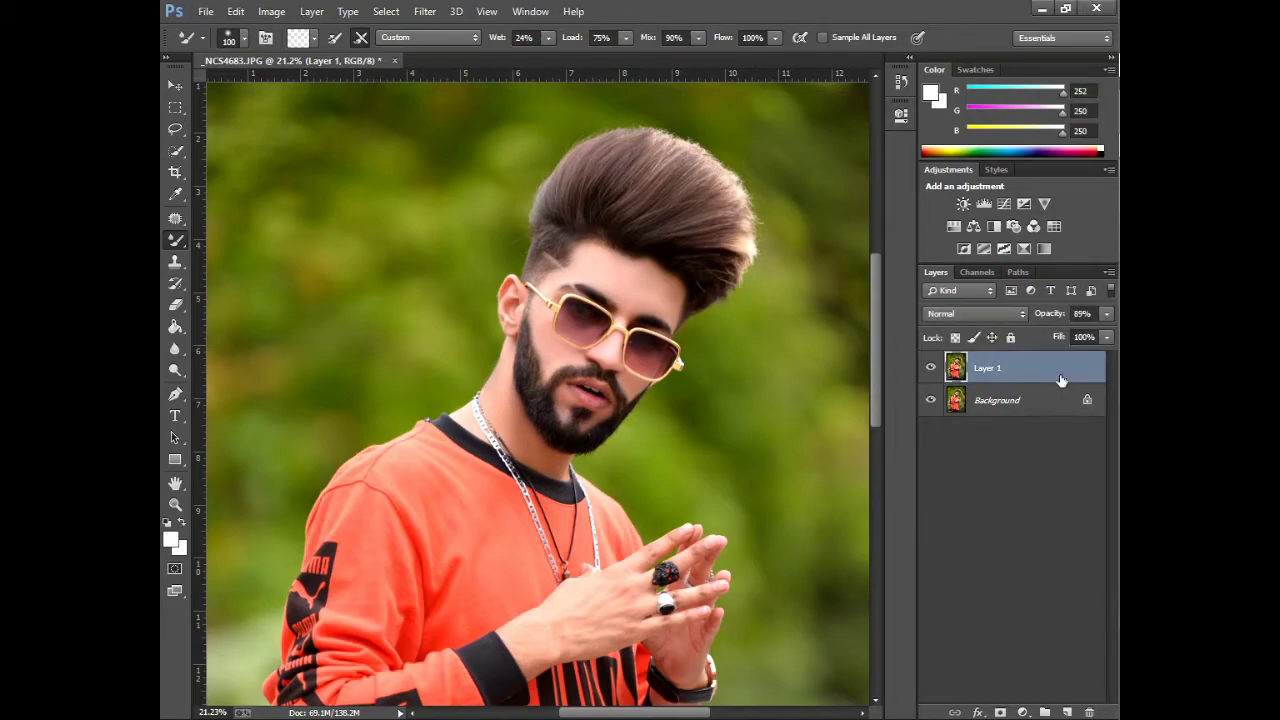
key(ctrl+j)
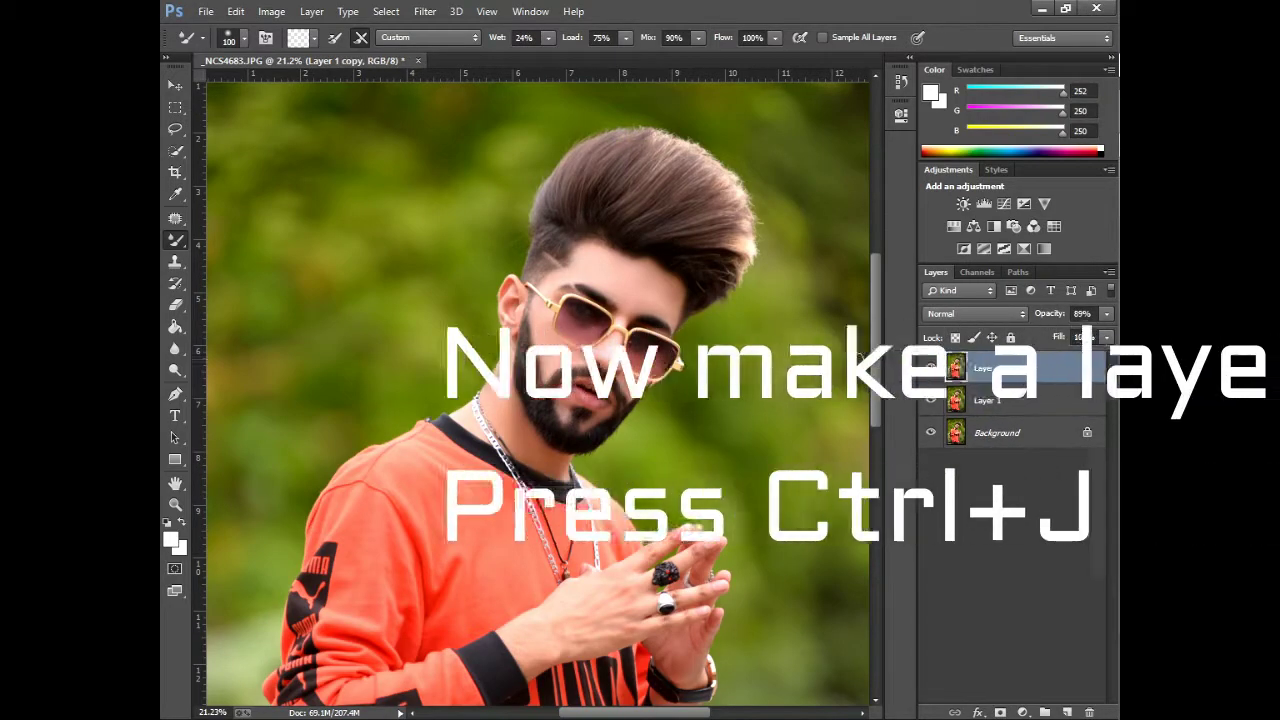
Step: Apply a High Pass filter with a radius of 1.1 pixels to Layer 1 copy
click(425, 11)
mouse_move(540, 328)
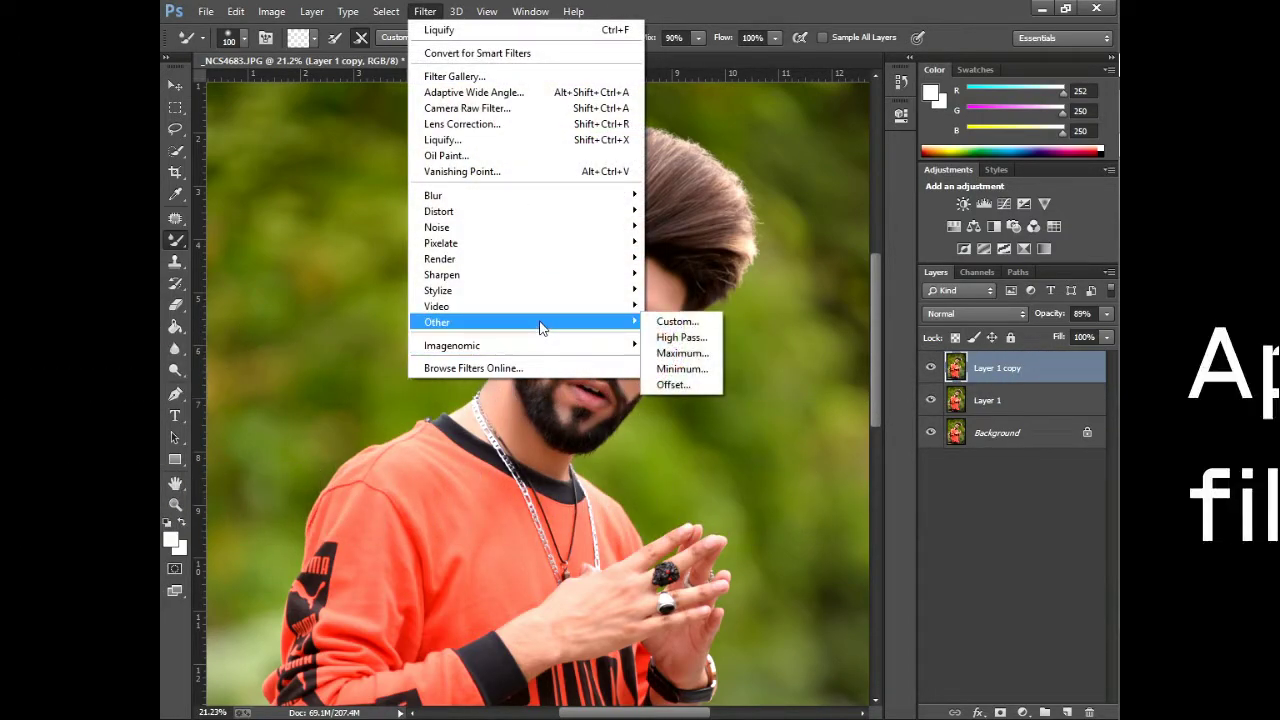
click(681, 337)
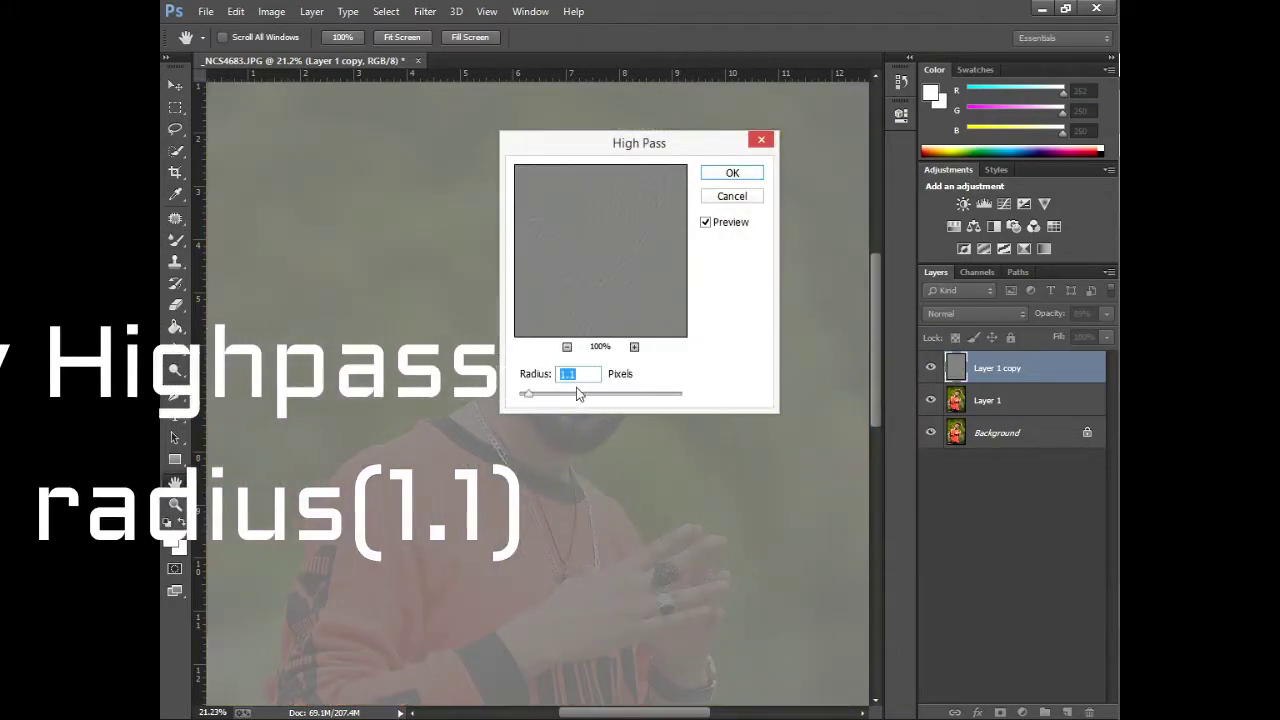
click(733, 172)
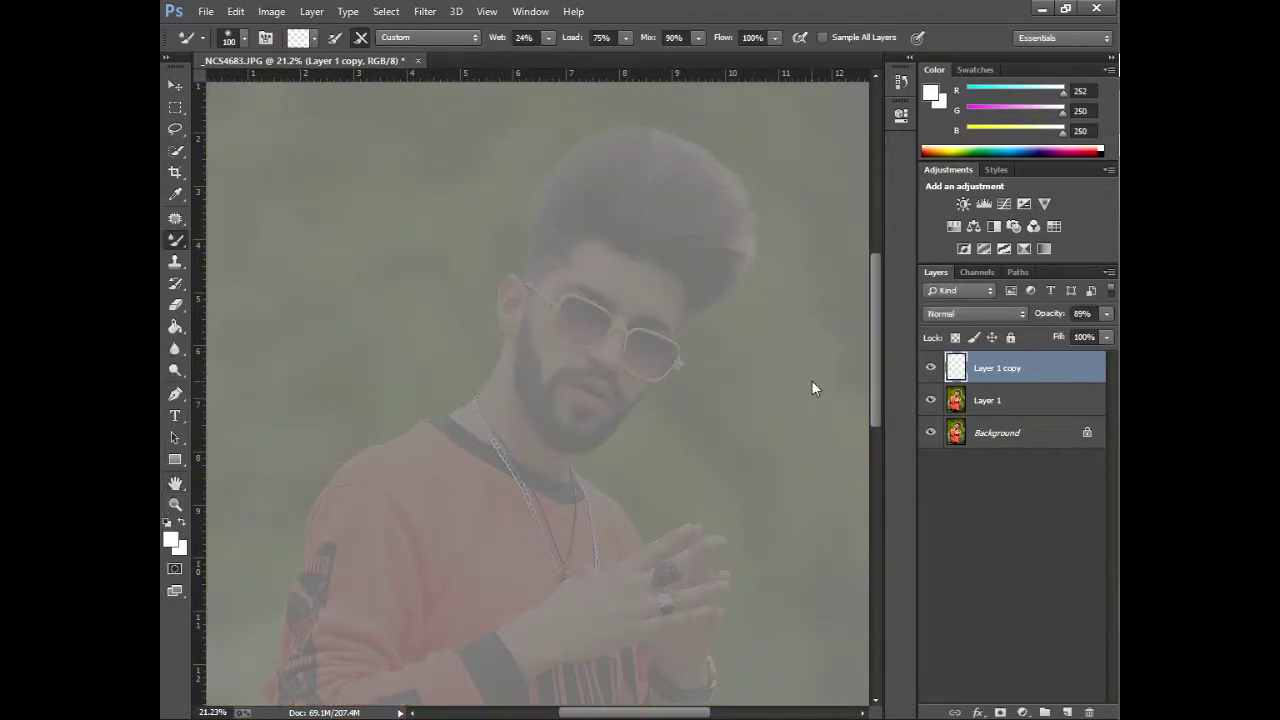
Step: Set the blend mode of Layer 1 copy to Linear Light
click(964, 316)
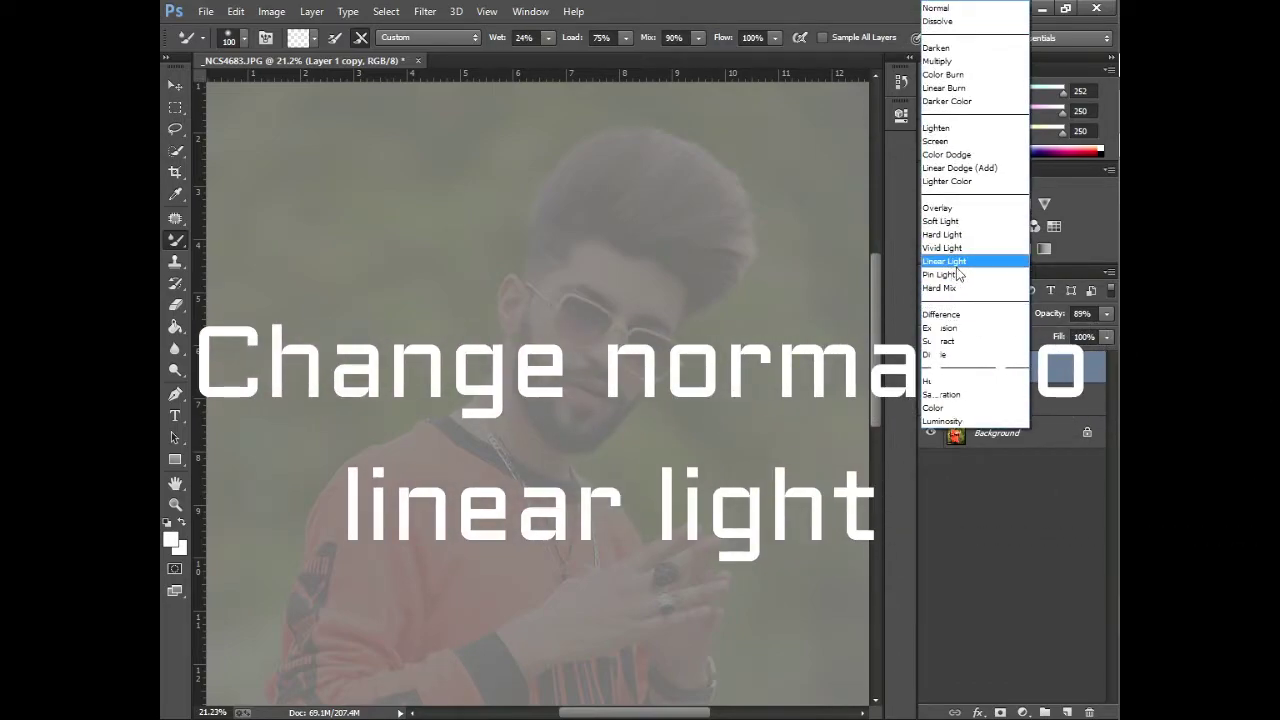
click(956, 265)
scroll(568, 287, up, 7)
key(shift+equal)
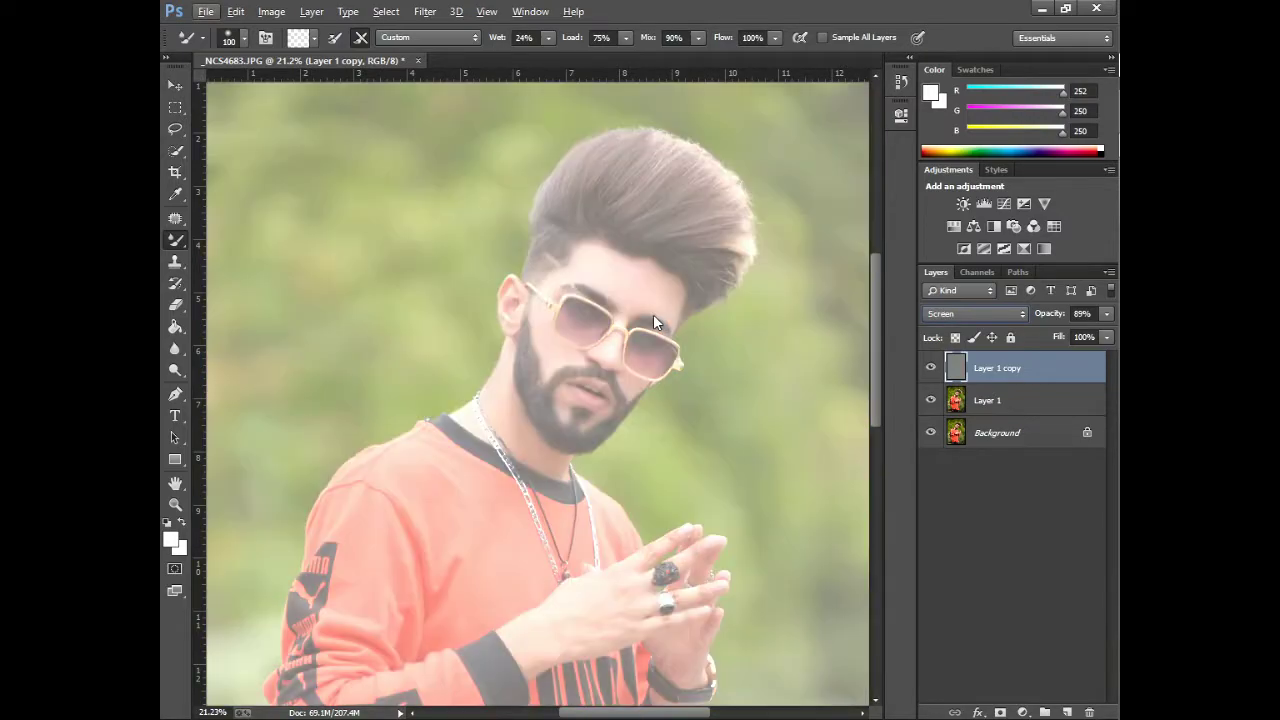
click(973, 316)
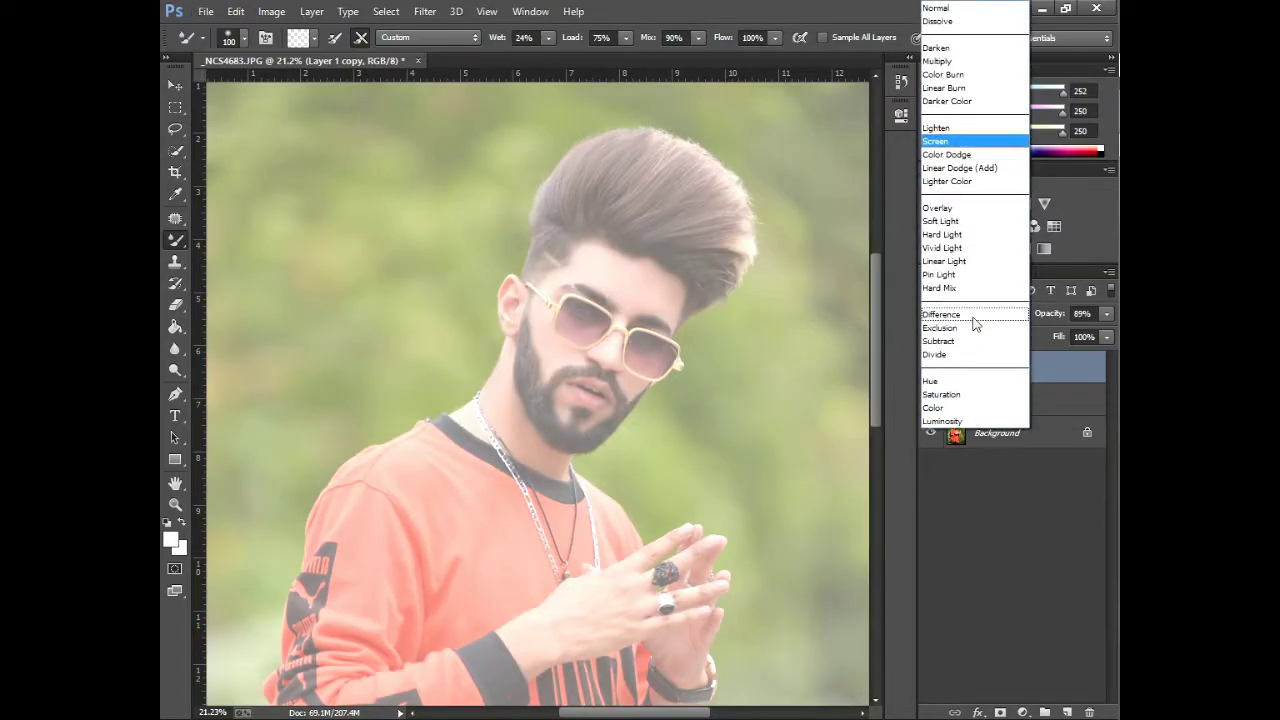
click(968, 258)
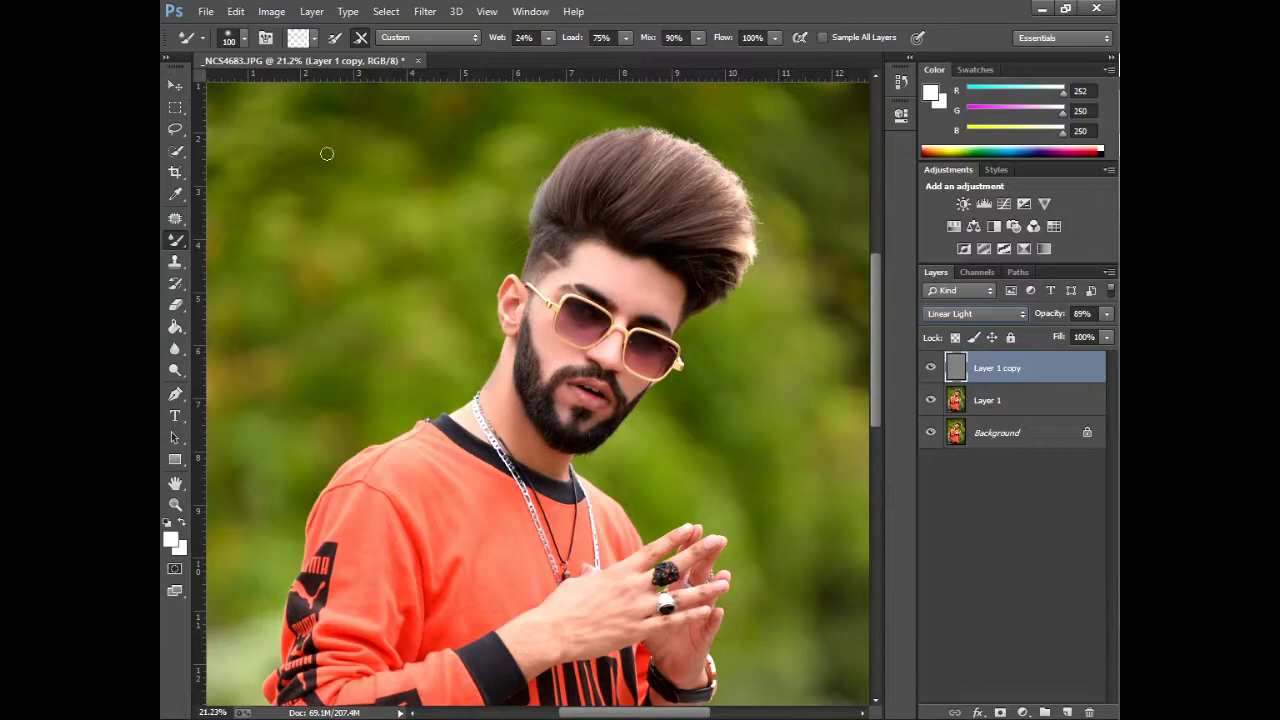
Step: Compare the face with and without the High Pass sharpening by toggling the visibility of Layer 1 copy
click(175, 86)
scroll(615, 326, up, 5)
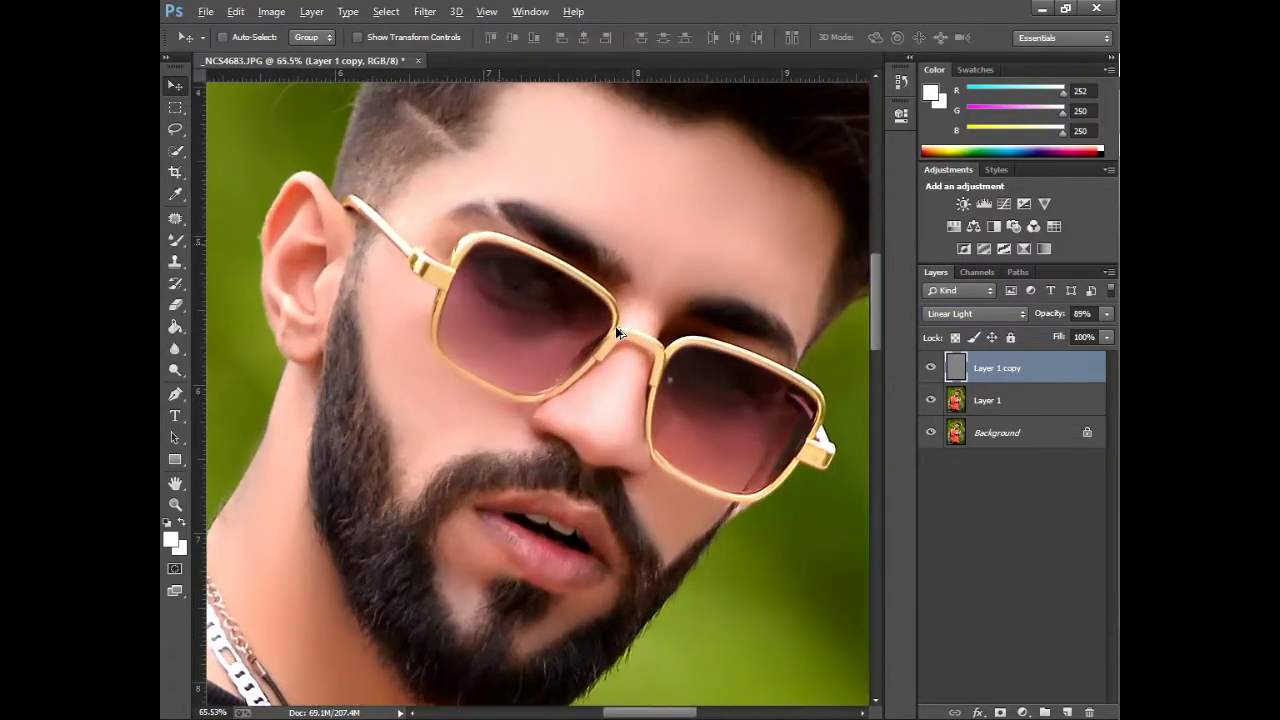
key(alt)
click(931, 370)
click(931, 370)
click(931, 370)
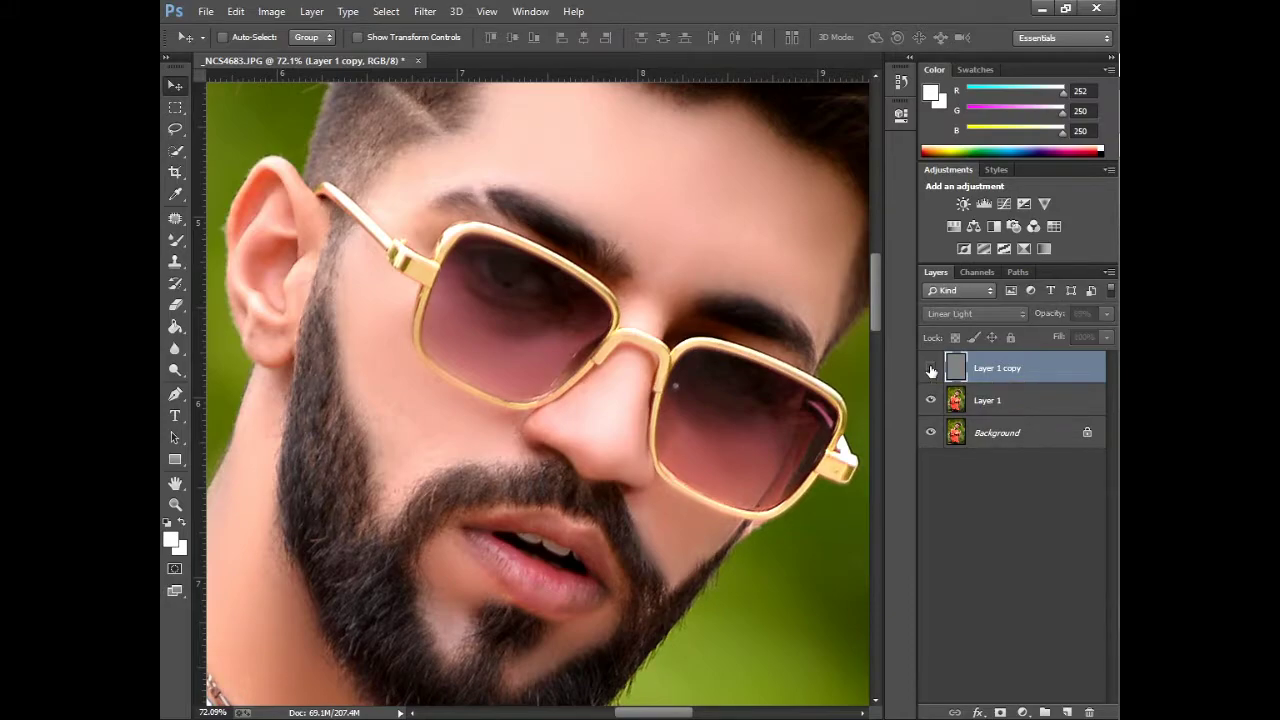
click(931, 370)
click(931, 370)
click(931, 370)
click(931, 370)
click(931, 370)
click(931, 370)
click(931, 370)
click(931, 370)
scroll(670, 424, down, 10)
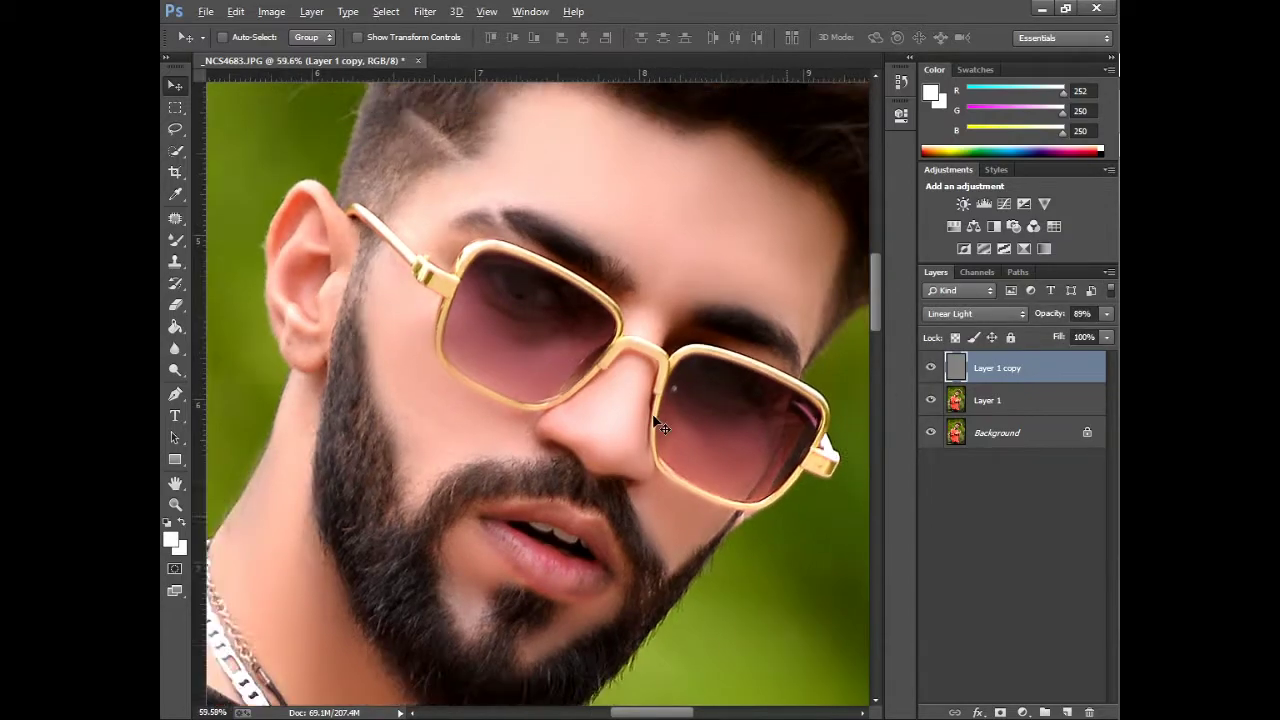
scroll(794, 465, down, 2)
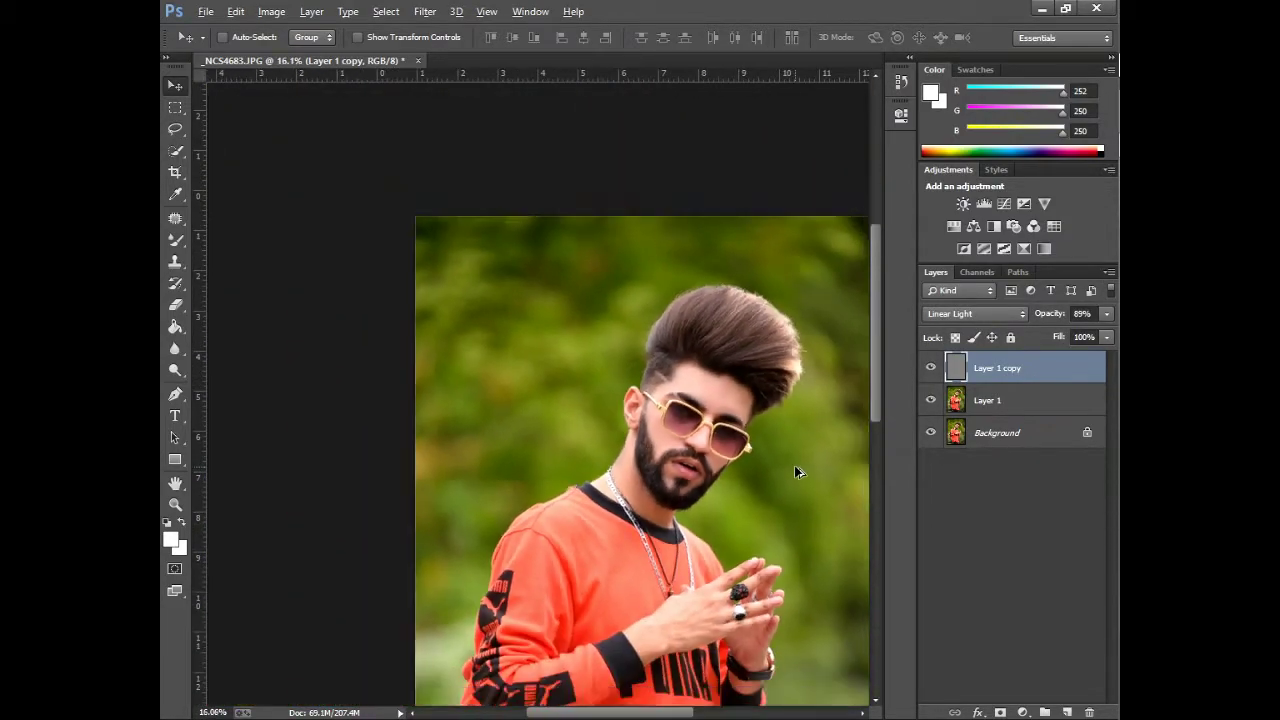
Step: Try to select the man on Layer 1 copy with the Quick Selection tool
click(176, 151)
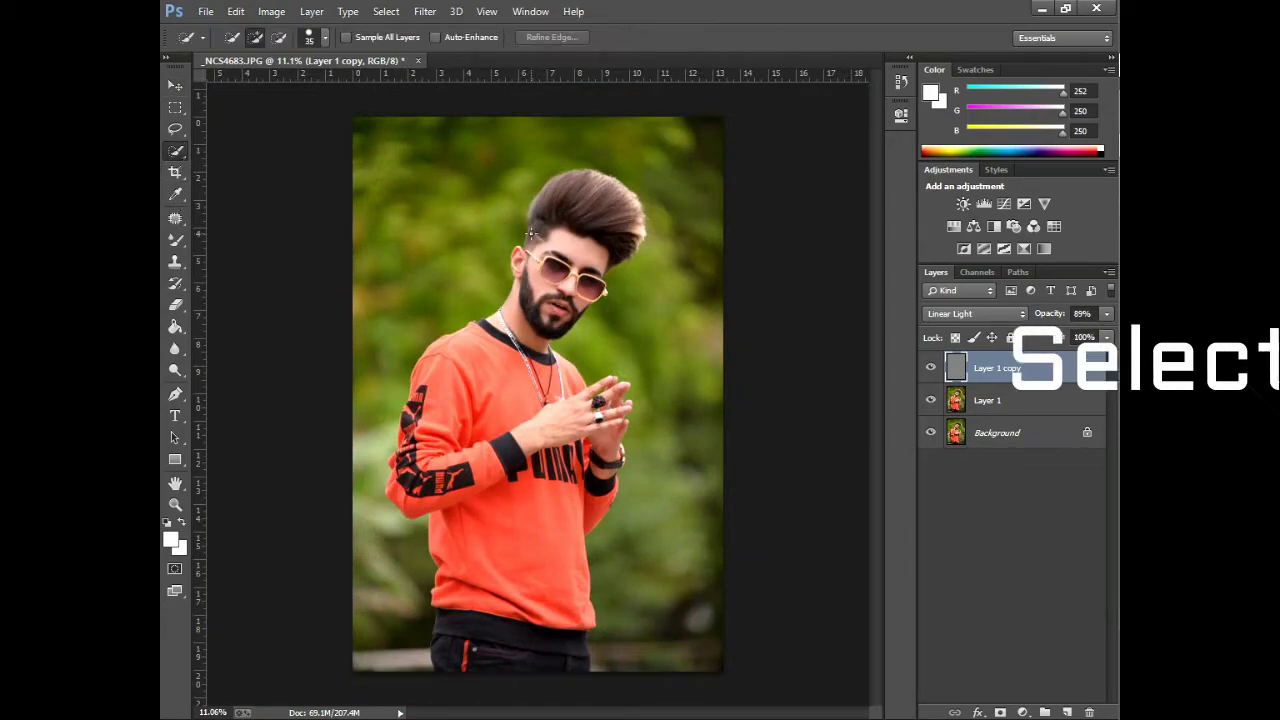
key(bracketright)
key(bracketright)
key(bracketright)
key(bracketright)
key(bracketright)
key(bracketright)
key(bracketright)
key(bracketright)
key(bracketright)
key(bracketright)
key(bracketright)
key(bracketright)
key(bracketright)
key(bracketright)
key(bracketright)
key(bracketright)
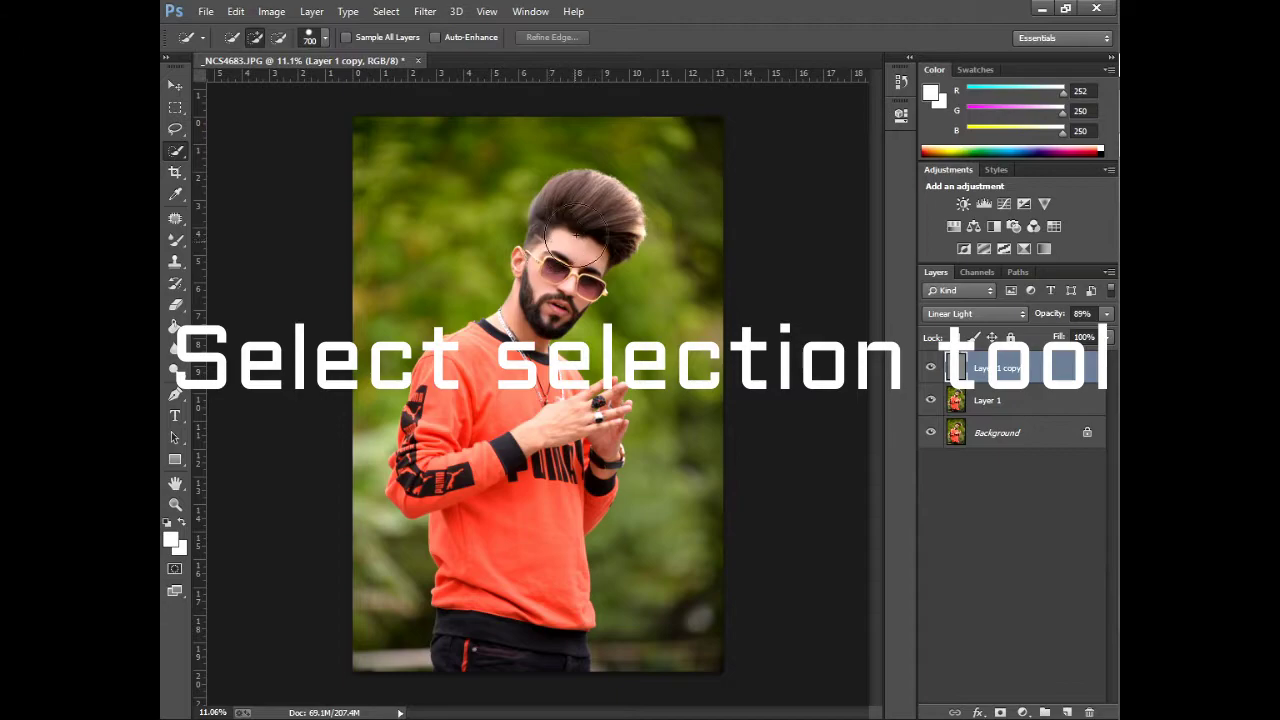
mouse_move(567, 211)
mouse_down()
mouse_move(499, 410)
mouse_move(478, 552)
mouse_move(479, 598)
mouse_move(506, 635)
mouse_move(541, 561)
mouse_up()
key(ctrl+z)
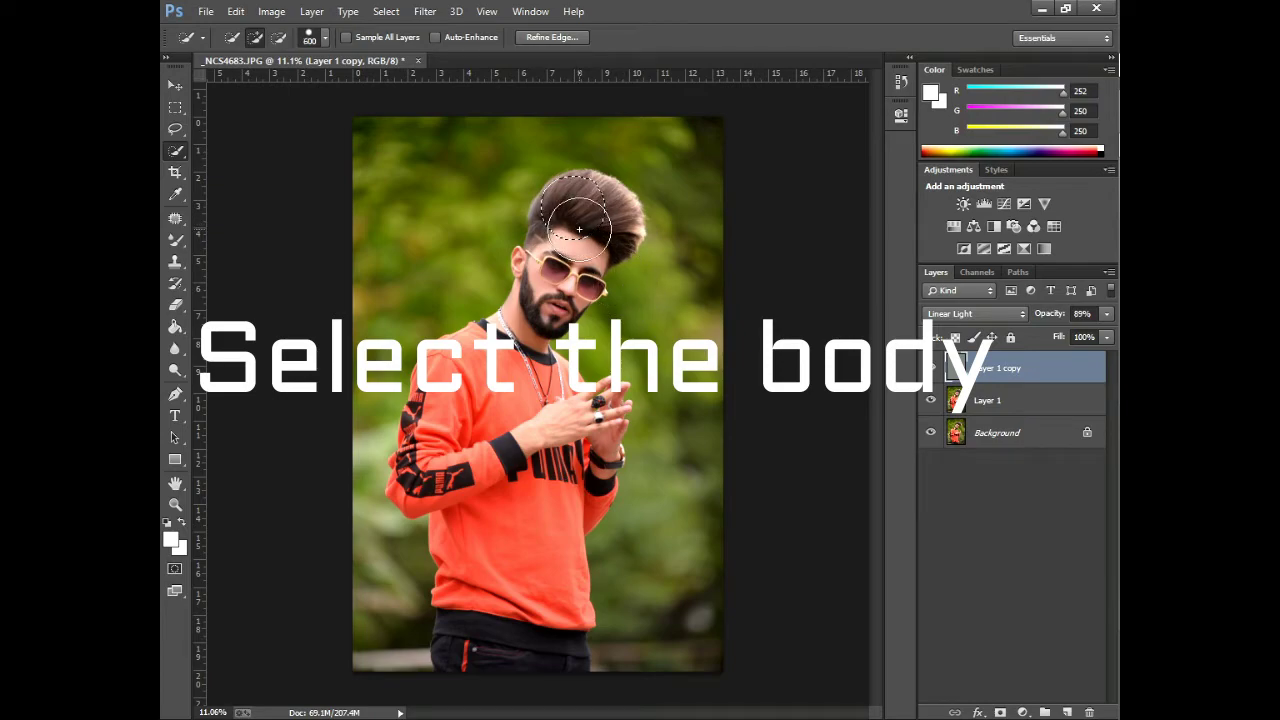
key([)
drag(584, 207, 545, 325)
mouse_move(460, 379)
mouse_down()
mouse_move(443, 426)
mouse_move(474, 592)
mouse_up()
key(ctrl+z)
drag(590, 198, 459, 407)
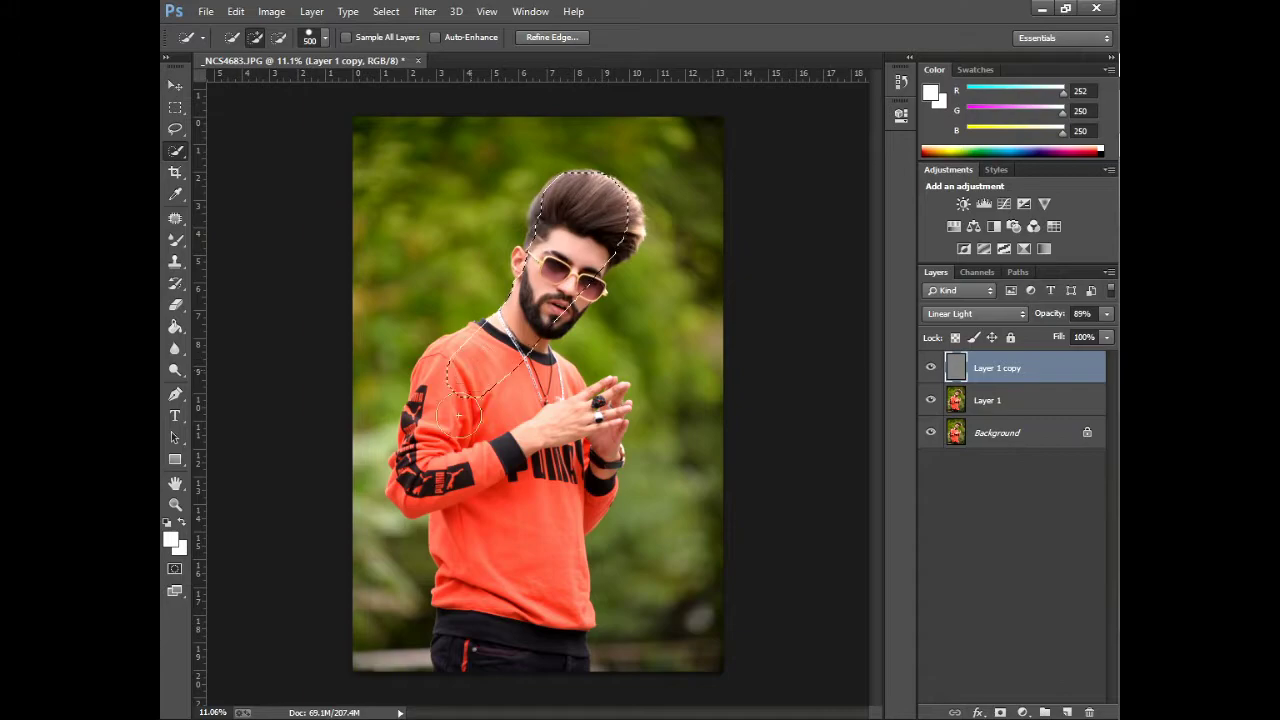
click(909, 58)
right_click(766, 324)
click(785, 358)
click(909, 58)
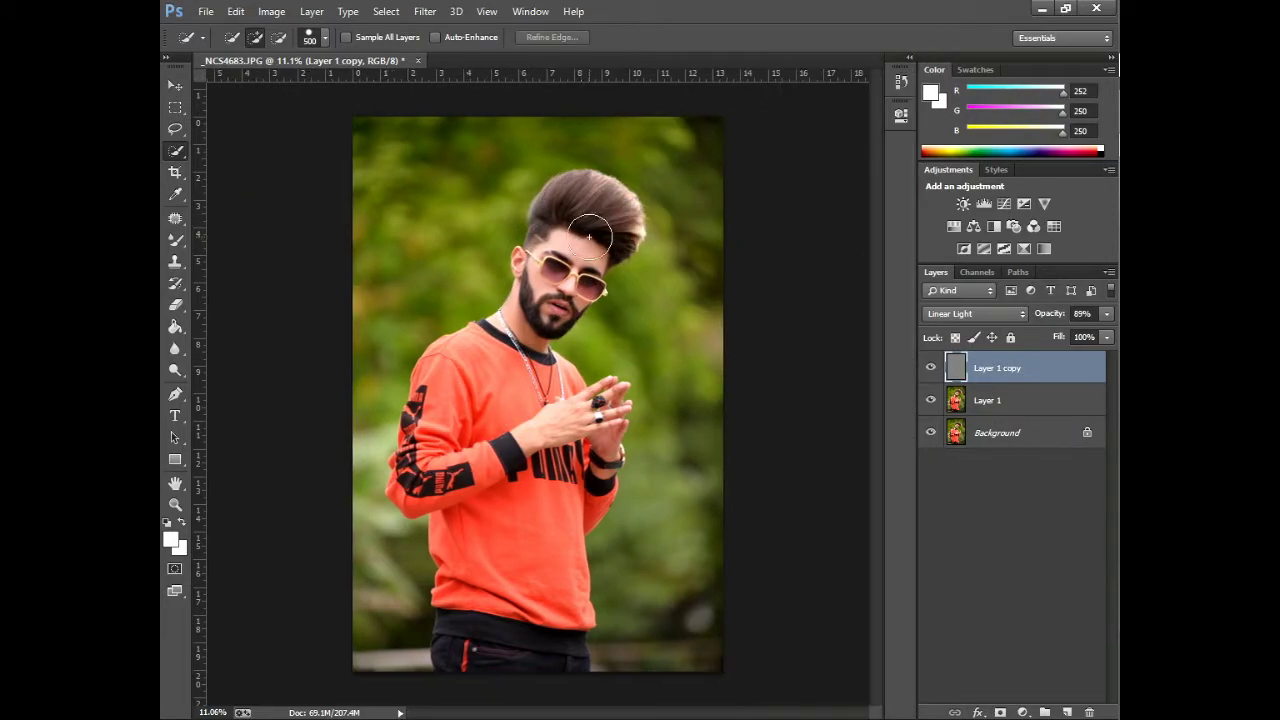
drag(514, 338, 485, 495)
click(909, 58)
right_click(760, 367)
click(769, 388)
key(Return)
click(909, 58)
key(v)
Step: Flatten the image to a single Background layer and select the man from hair to trousers, including sleeves and hands, with the Quick Selection tool
click(177, 155)
mouse_move(562, 202)
mouse_down()
mouse_move(527, 294)
mouse_move(488, 320)
mouse_move(461, 516)
mouse_move(460, 369)
mouse_up()
click(910, 57)
click(755, 346)
click(883, 383)
click(600, 285)
click(910, 57)
click(1000, 400)
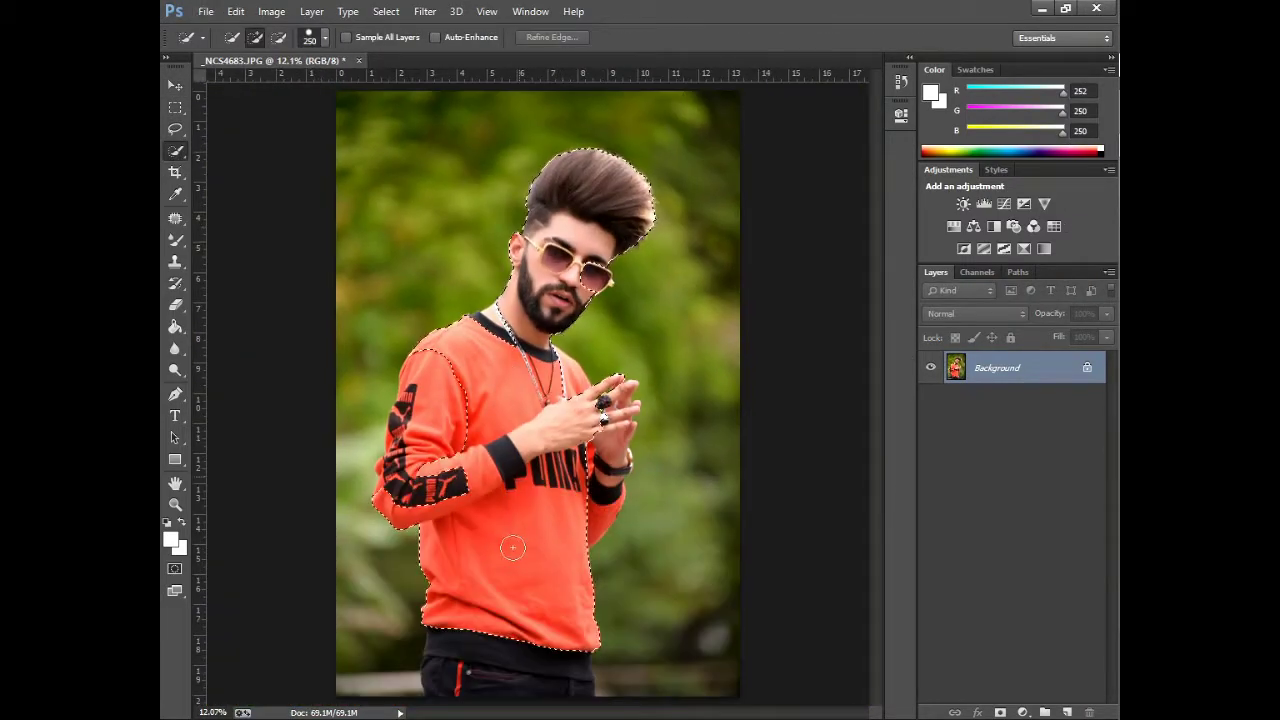
drag(514, 546, 477, 517)
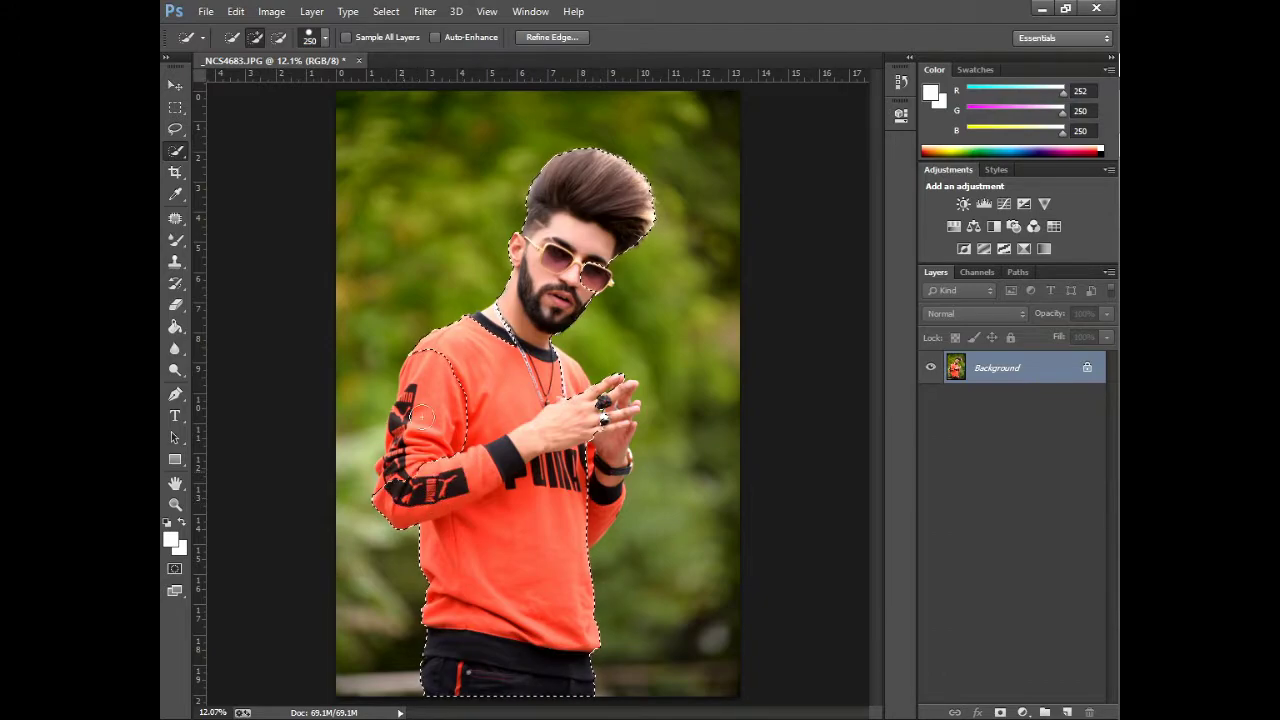
drag(420, 433, 394, 479)
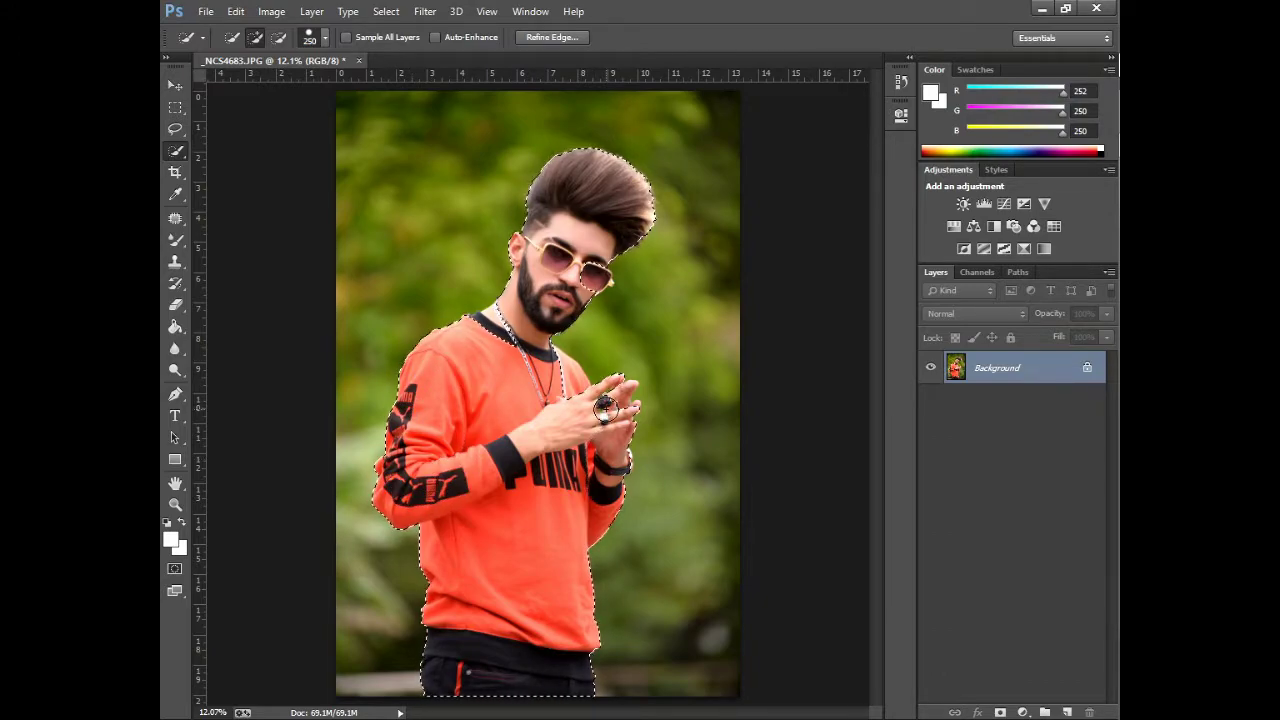
drag(569, 390, 577, 348)
Step: Reduce the Quick Selection brush to 40 and subtract the green gap between the fingers above the black ring from the selection
scroll(605, 275, up, 10)
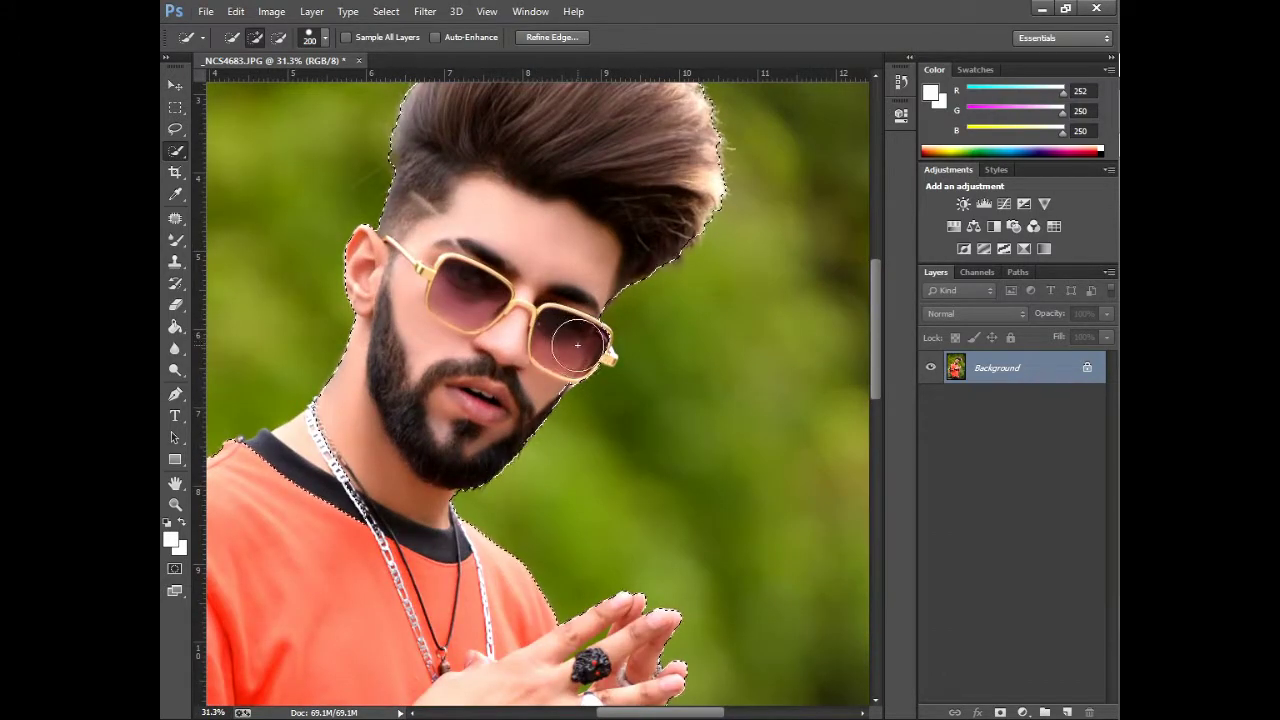
scroll(640, 400, down, 6)
scroll(700, 400, up, 6)
key(bracketleft)
key(bracketleft)
key(bracketleft)
key(bracketleft)
key(bracketleft)
key(bracketleft)
key(bracketleft)
key(bracketleft)
key(bracketleft)
key(bracketleft)
key(bracketleft)
alt+click(487, 404)
mouse_move(426, 372)
mouse_down()
mouse_move(468, 374)
mouse_move(545, 342)
mouse_move(511, 395)
mouse_move(562, 355)
mouse_move(459, 386)
mouse_up()
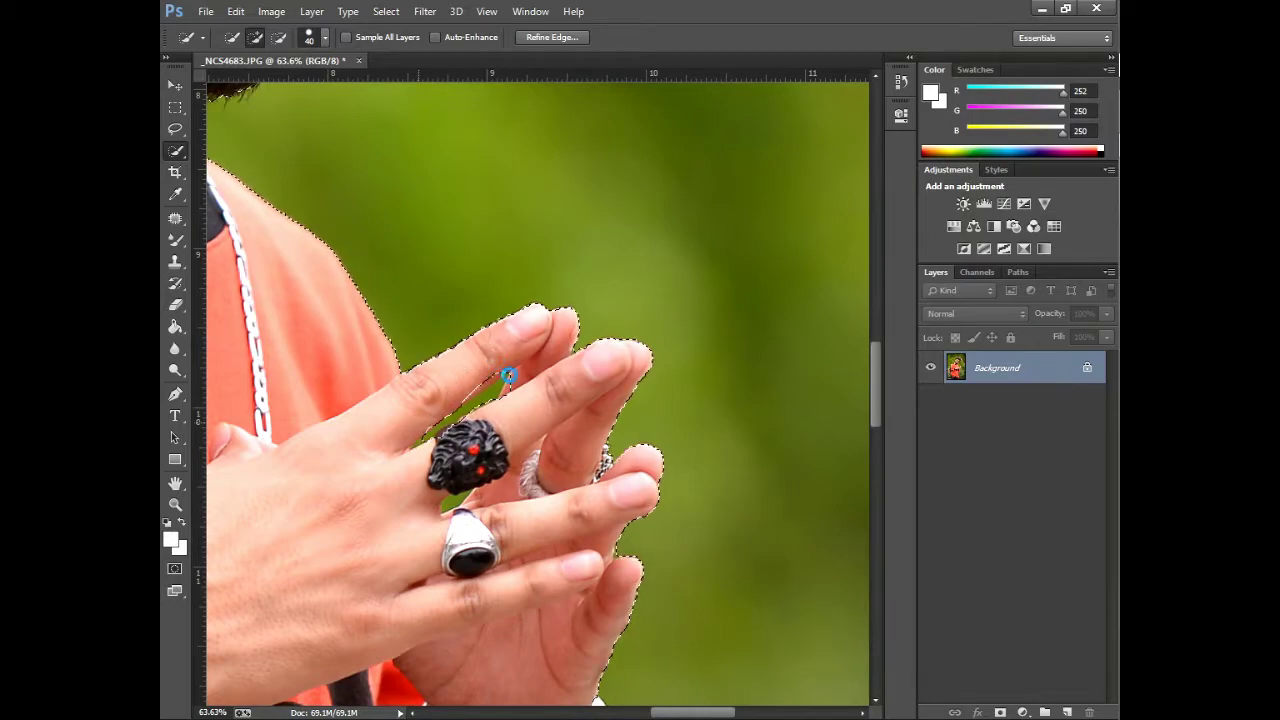
scroll(505, 375, up, 3)
alt+click(283, 525)
alt+click(285, 517)
click(303, 553)
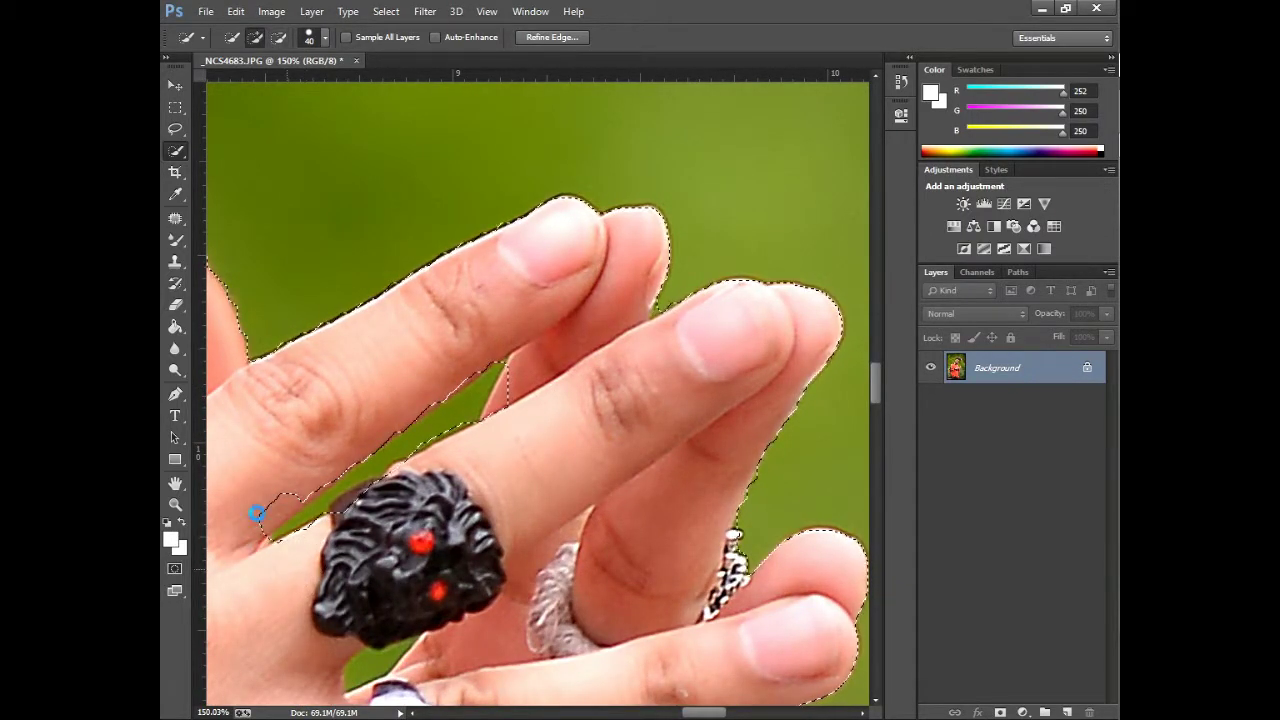
click(263, 503)
click(364, 514)
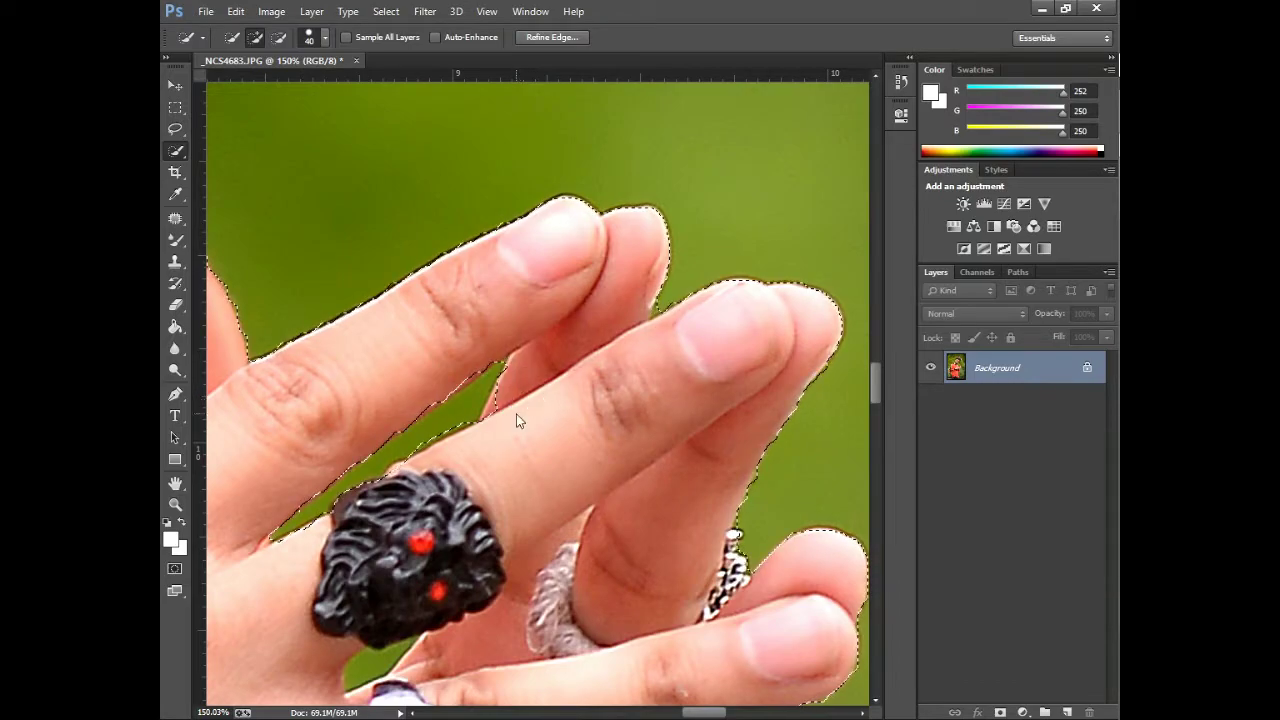
Step: Reduce the Quick Selection brush to 4 and subtract the green gap between the black and silver rings from the selection
scroll(509, 414, down, 4)
scroll(450, 520, up, 5)
key(bracketleft)
key(bracketleft)
mouse_move(466, 502)
mouse_down()
mouse_move(438, 538)
mouse_move(426, 521)
mouse_move(437, 543)
mouse_move(505, 505)
mouse_move(465, 468)
mouse_up()
scroll(460, 515, up, 6)
key(bracketleft)
key(bracketleft)
key(bracketleft)
key(bracketleft)
key(bracketleft)
key(bracketleft)
key(bracketleft)
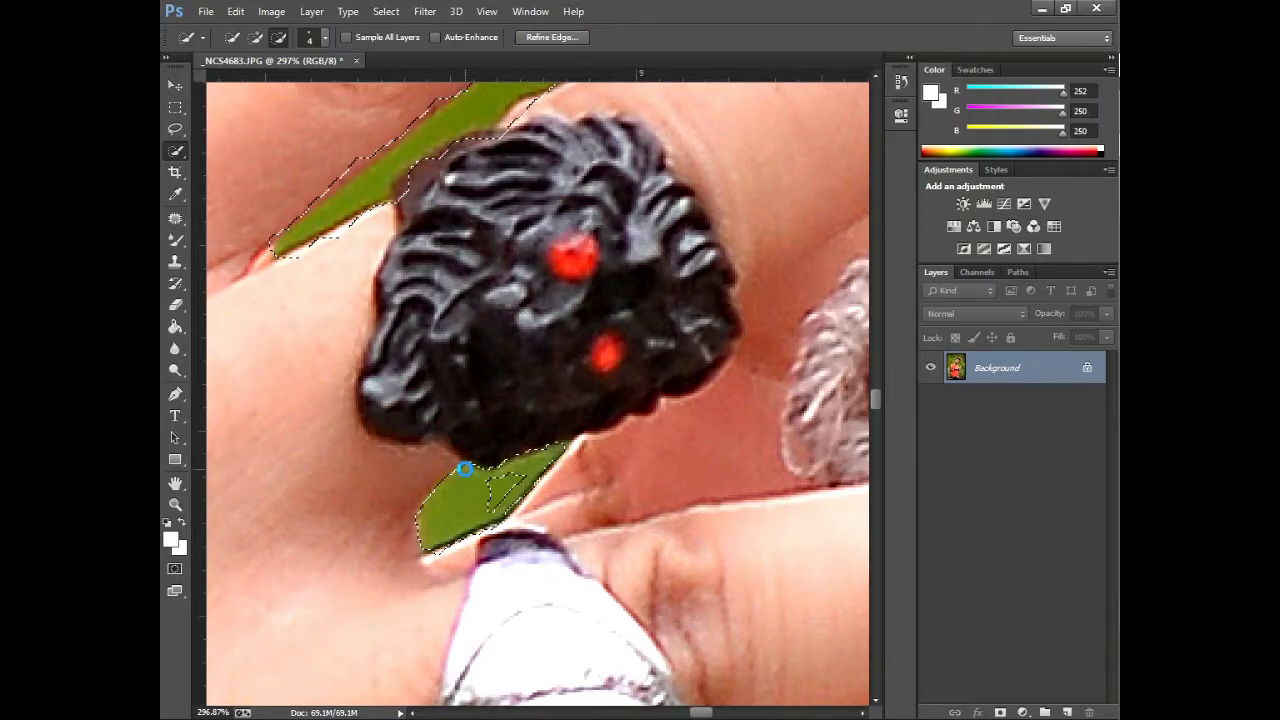
scroll(496, 509, down, 8)
scroll(496, 509, up, 4)
scroll(496, 509, down, 8)
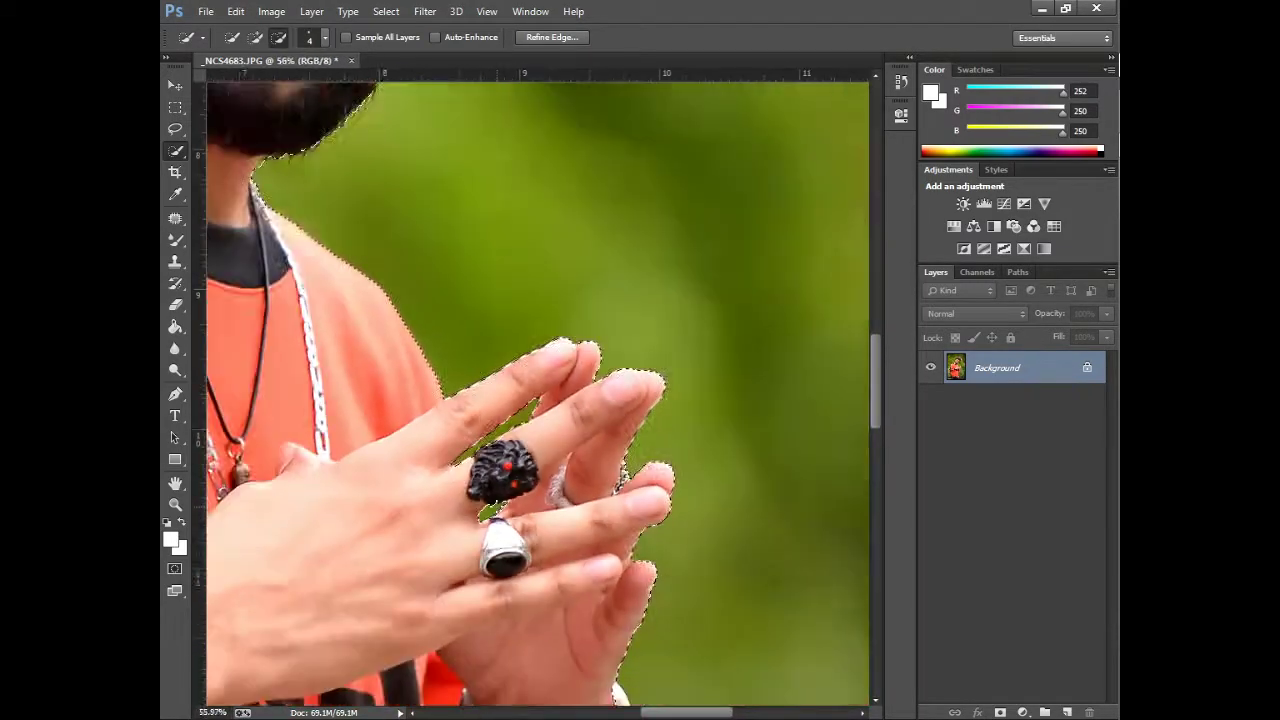
Step: Enlarge the Quick Selection brush to 60 and examine the selection edge along the beard, cheek, sunglasses and hair
scroll(612, 265, up, 6)
scroll(410, 516, up, 1)
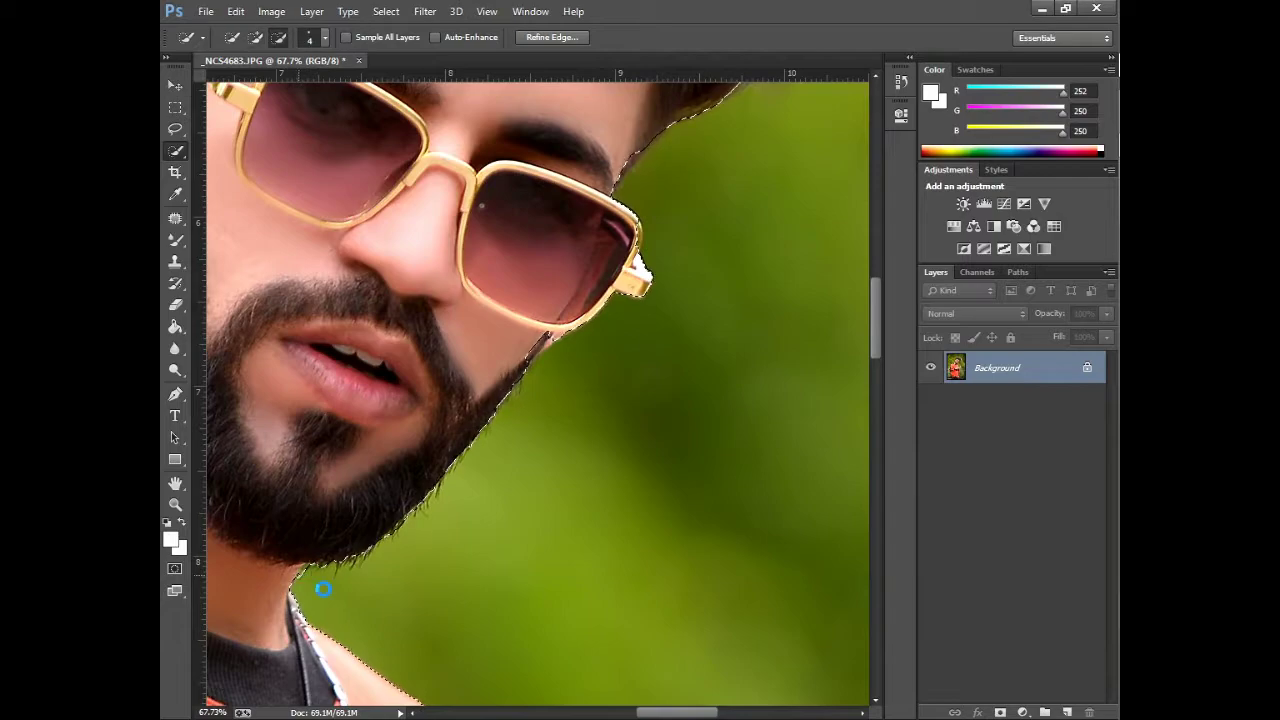
scroll(298, 581, up, 2)
scroll(298, 581, down, 2)
key(bracketright)
key(bracketright)
key(bracketright)
key(bracketright)
key(bracketright)
key(bracketright)
key(bracketright)
key(bracketright)
key(bracketright)
key(bracketright)
key(bracketright)
scroll(526, 420, up, 2)
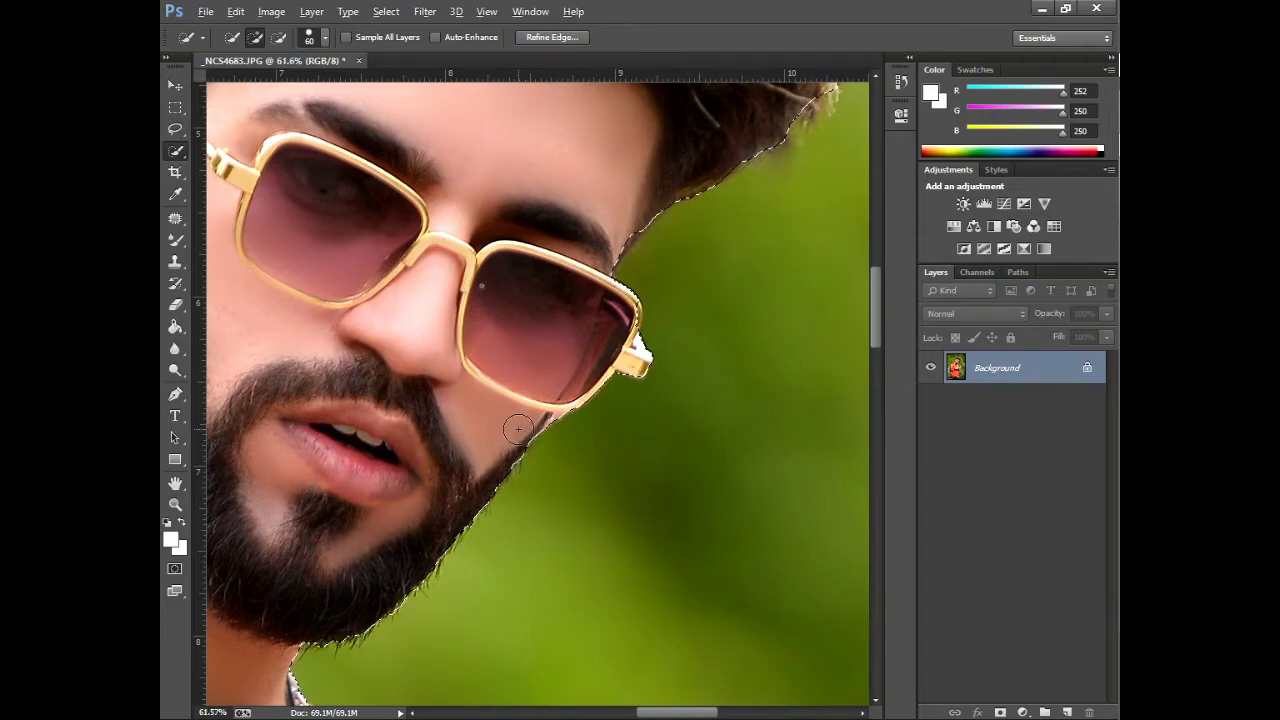
scroll(518, 429, down, 4)
Step: Feather the selection around the man by 2 pixels
key(alt)
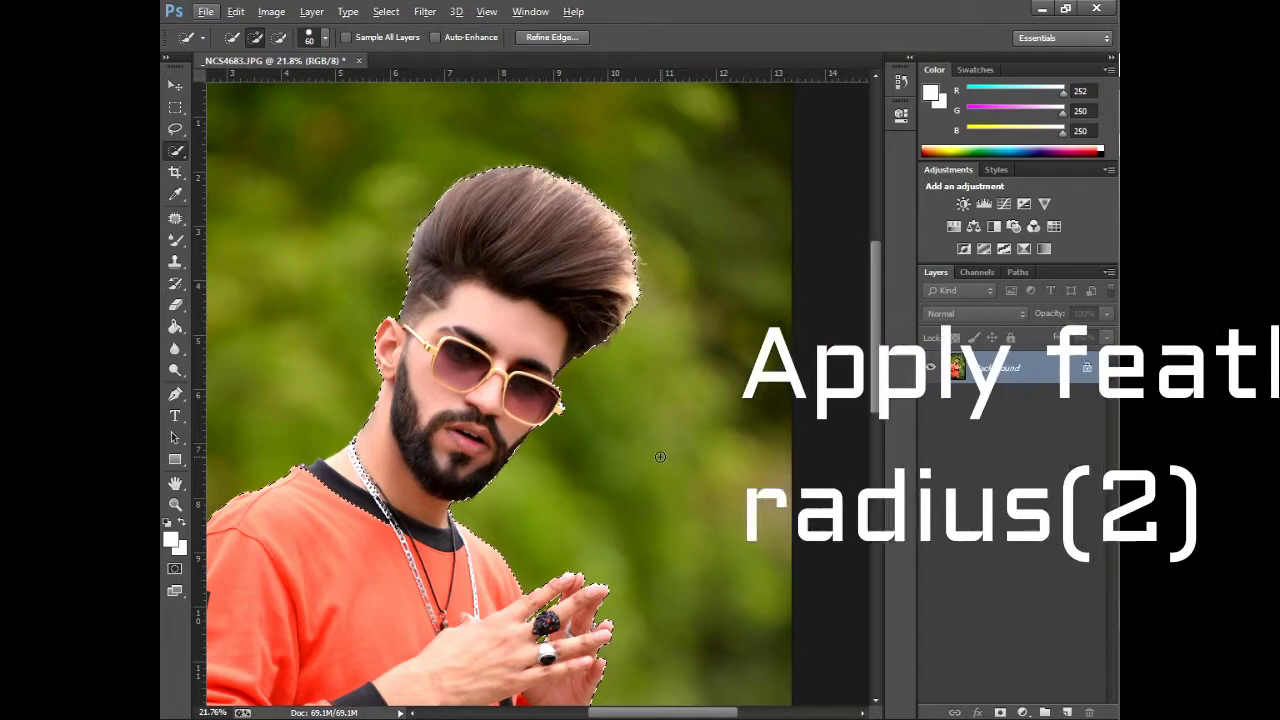
right_click(528, 294)
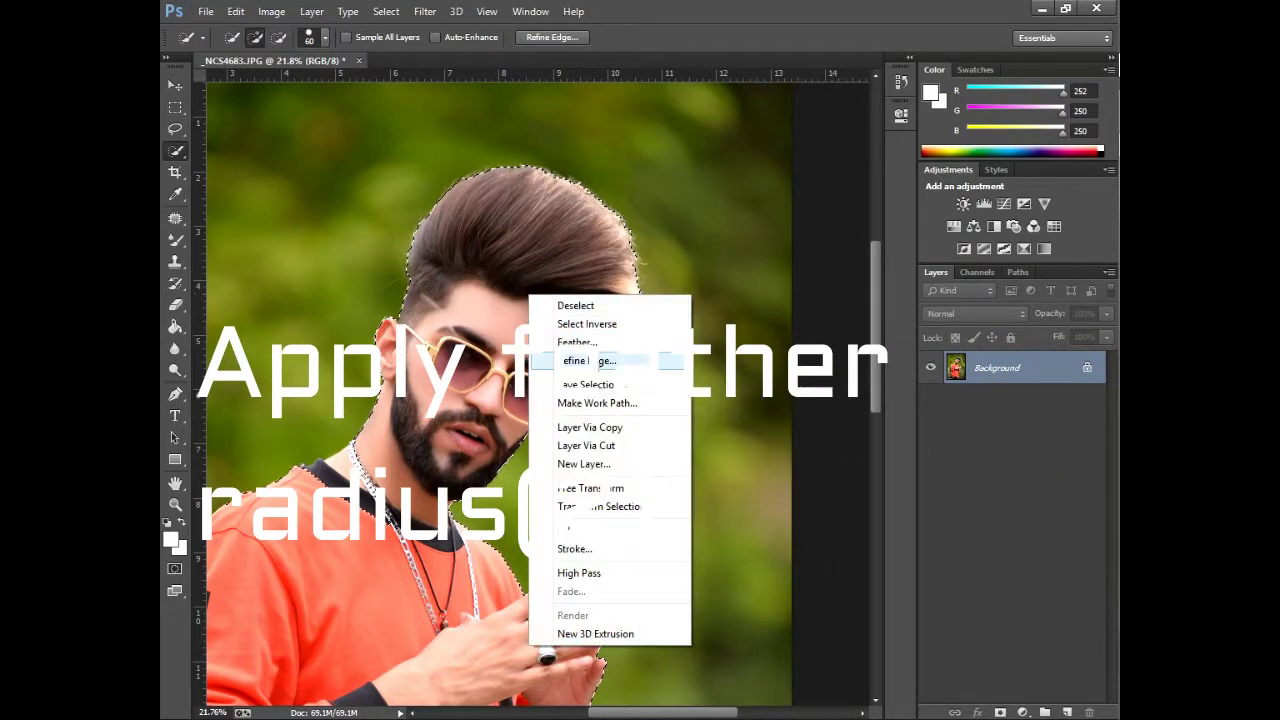
click(590, 344)
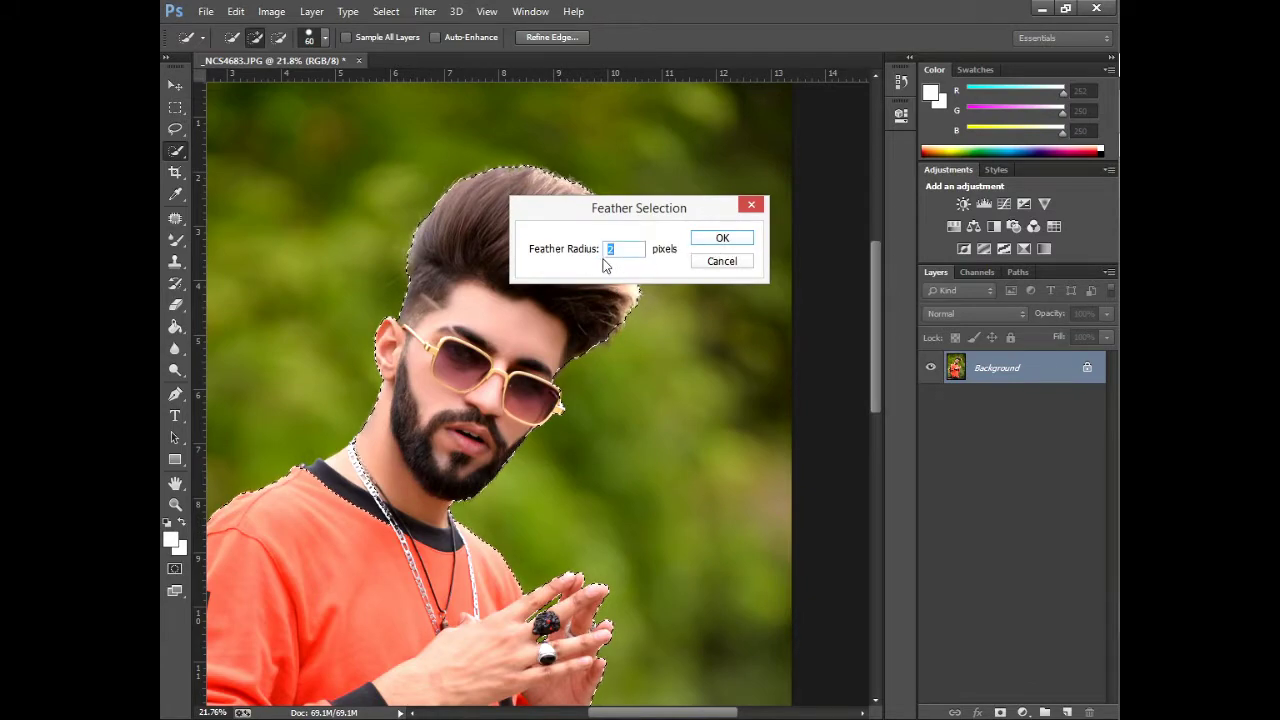
click(709, 237)
scroll(623, 366, down, 2)
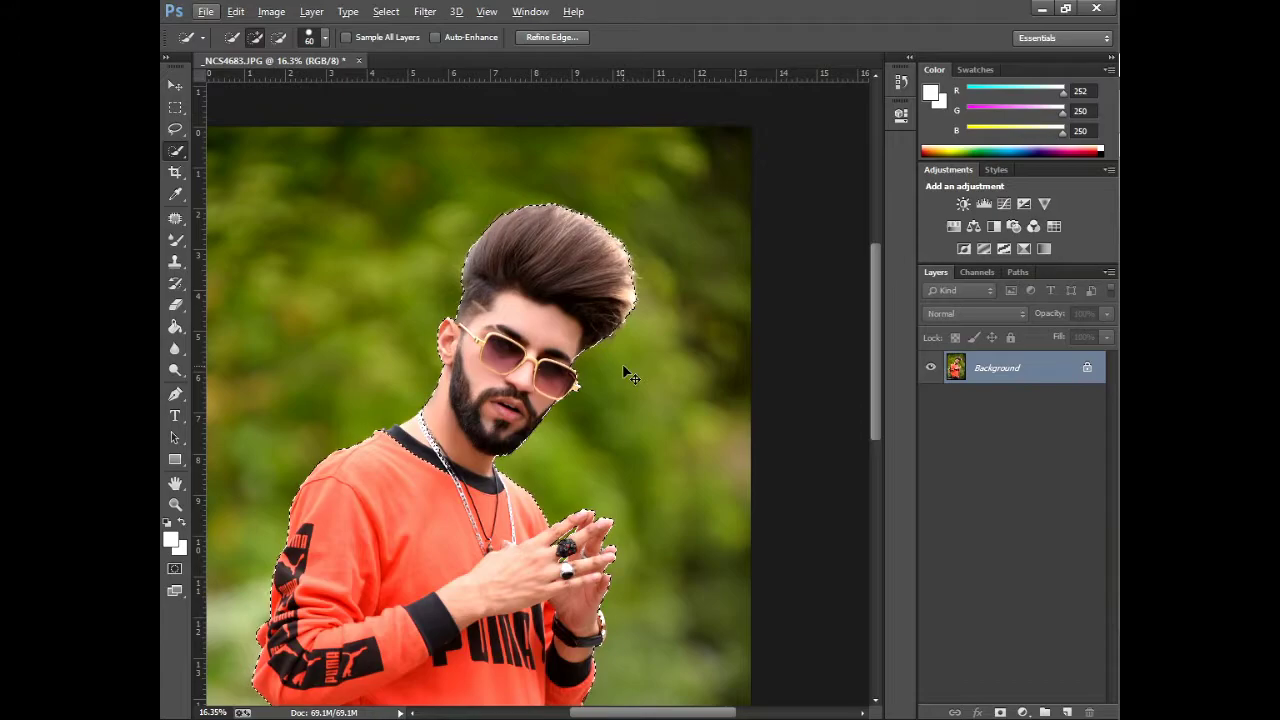
Step: Check the selection edge around the neck and shoulder and copy the selected man onto a new layer
scroll(448, 392, up, 4)
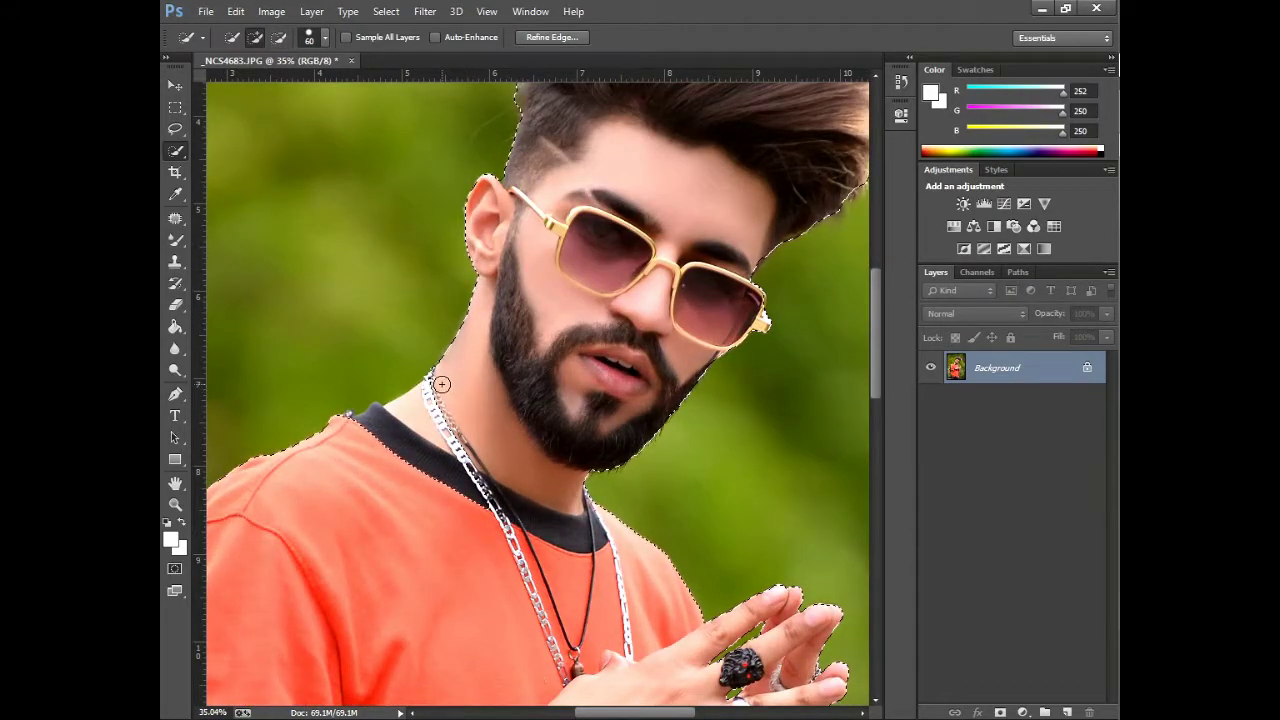
scroll(373, 425, down, 1)
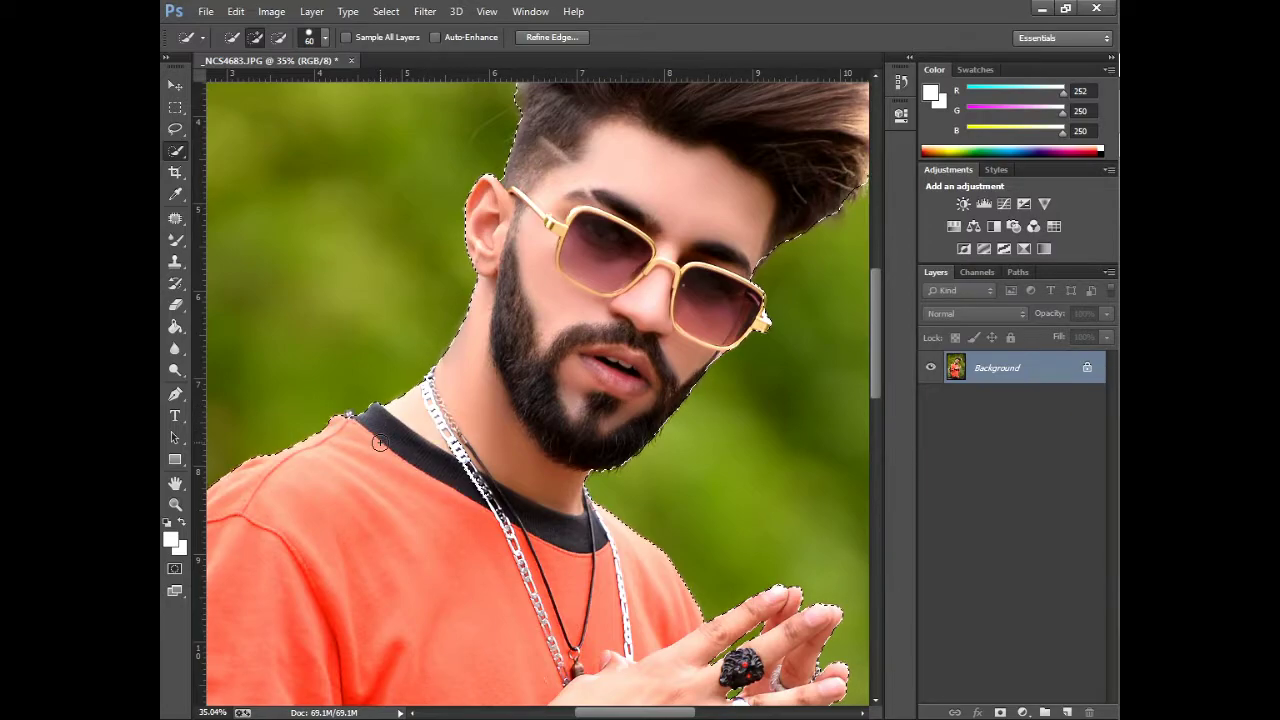
scroll(465, 477, down, 2)
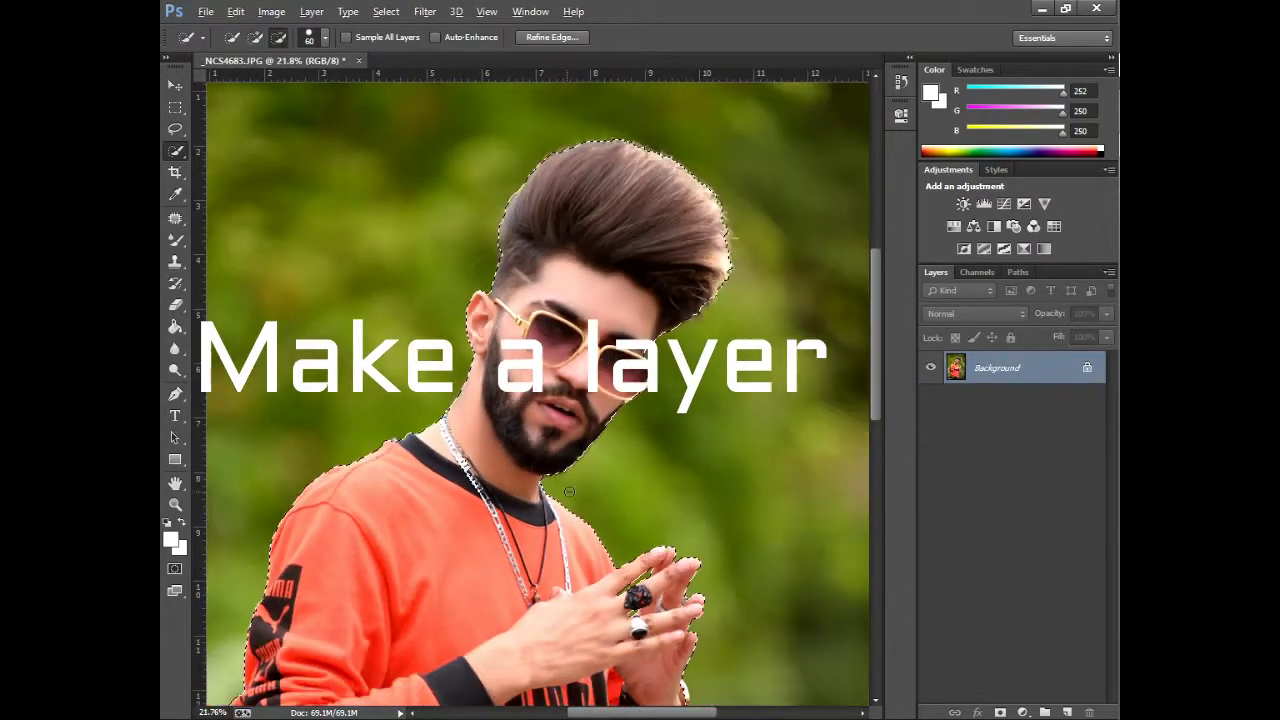
key(ctrl+shift+alt+n)
key(ctrl+shift+alt+e)
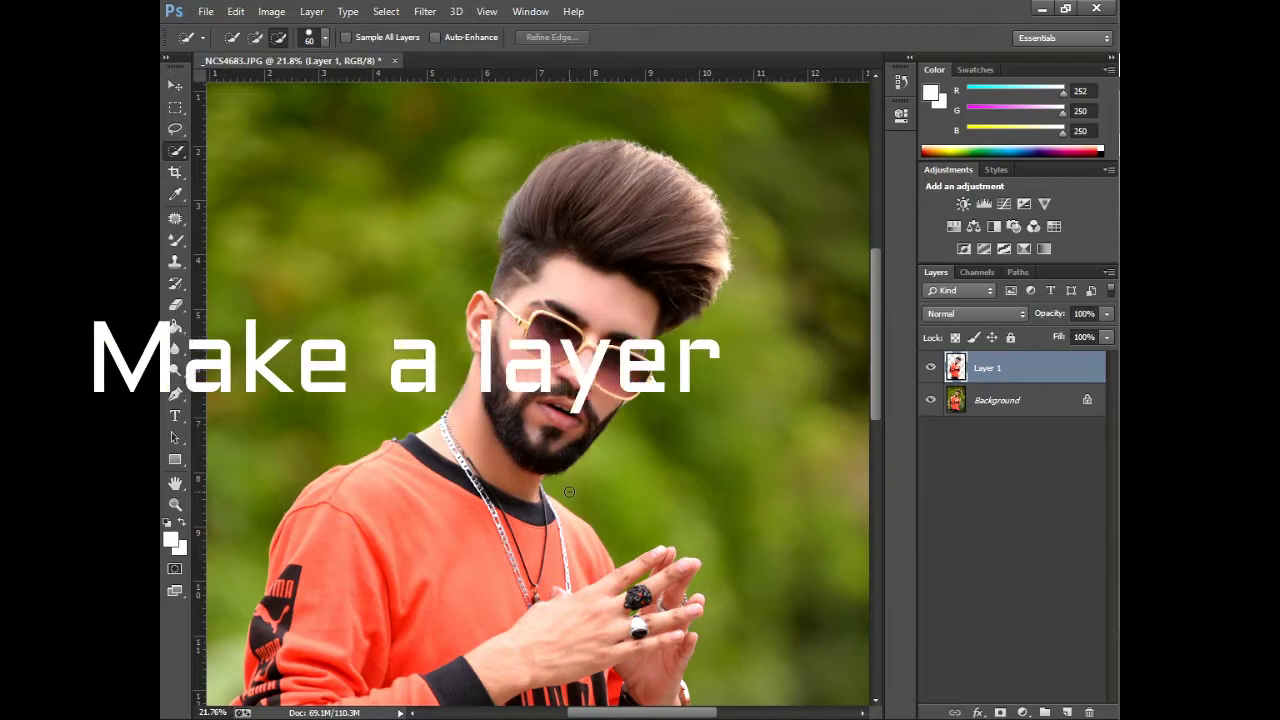
Step: Hide the original background layer and check the cutout's edge around the hair, ear and neck
scroll(568, 489, down, 3)
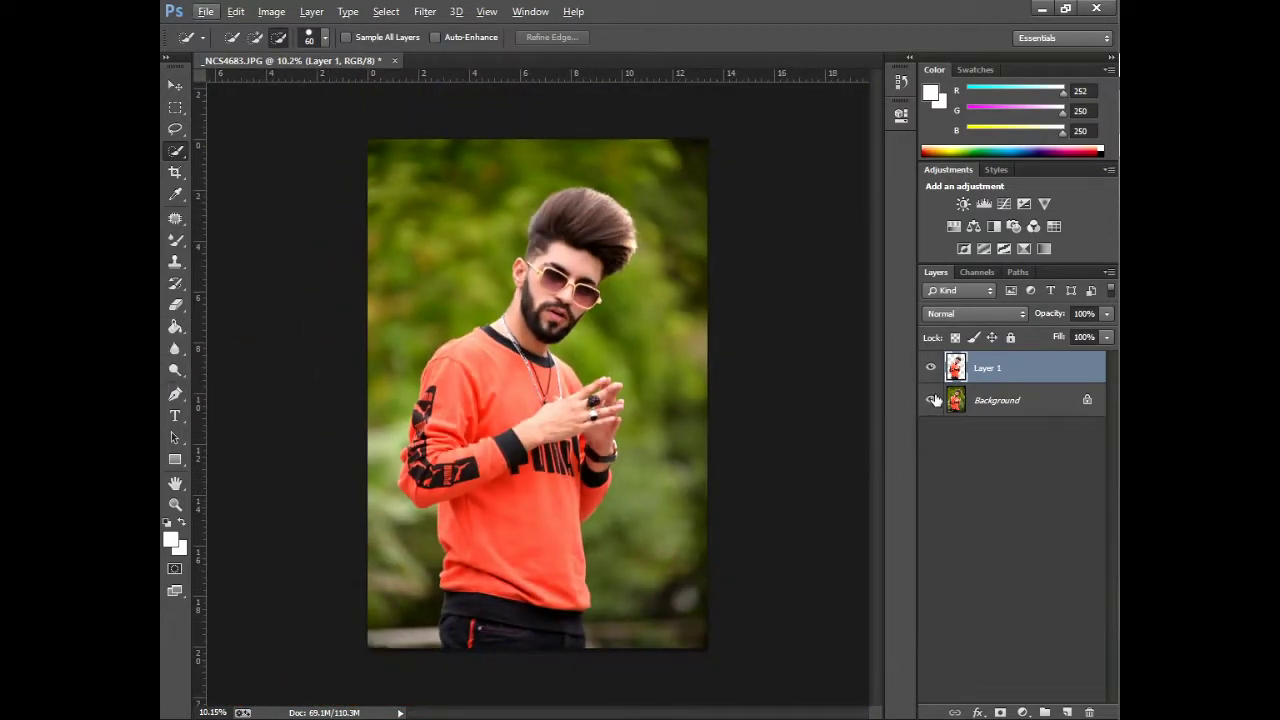
click(934, 400)
scroll(420, 307, up, 5)
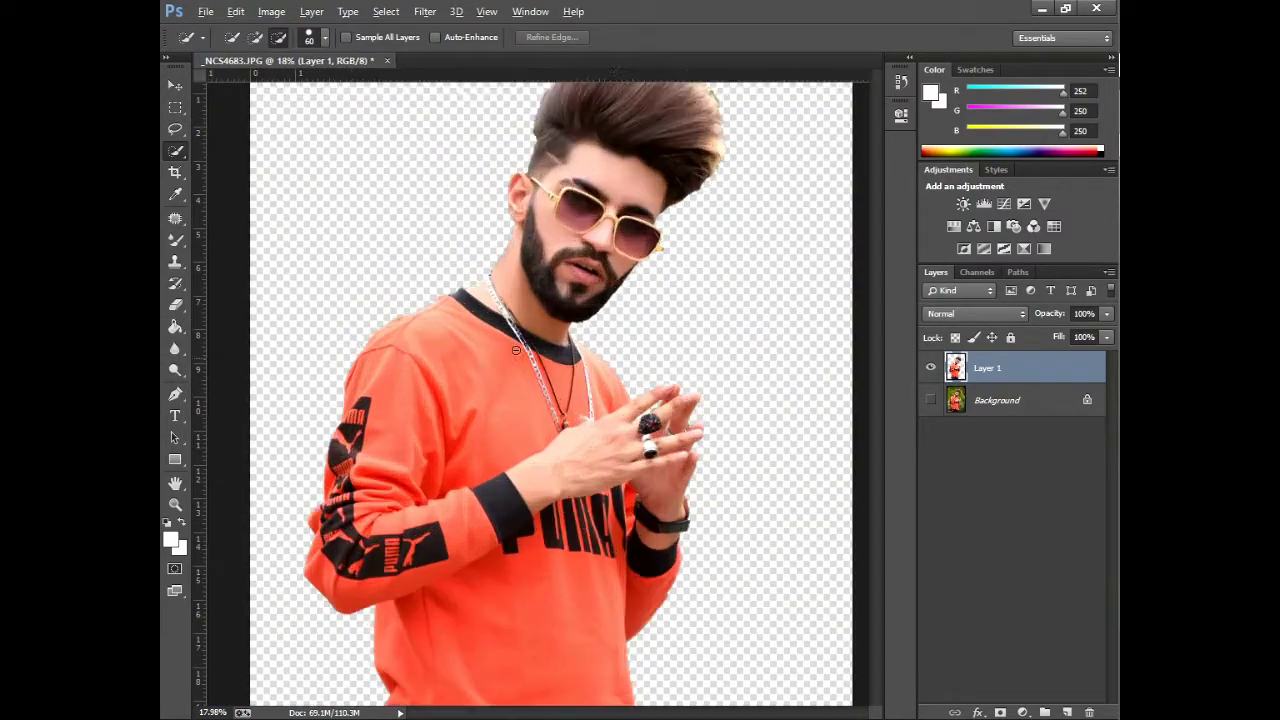
scroll(657, 134, up, 3)
scroll(680, 315, up, 6)
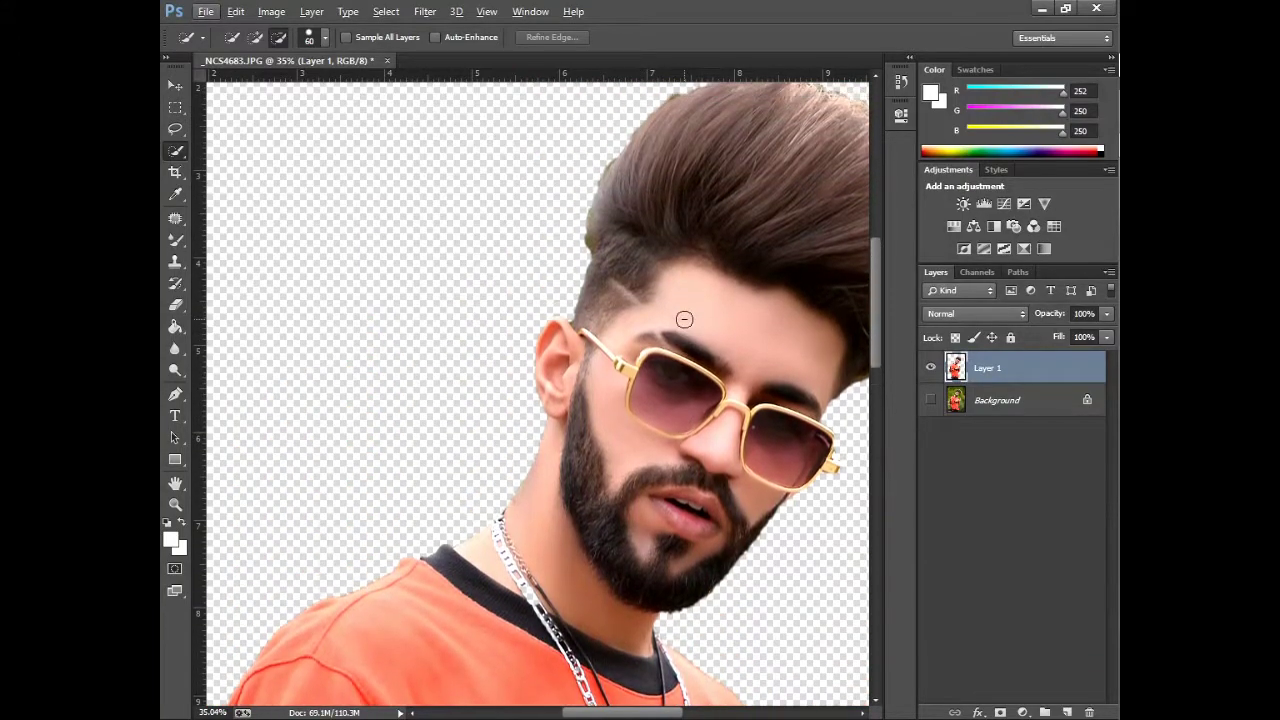
scroll(607, 414, up, 1)
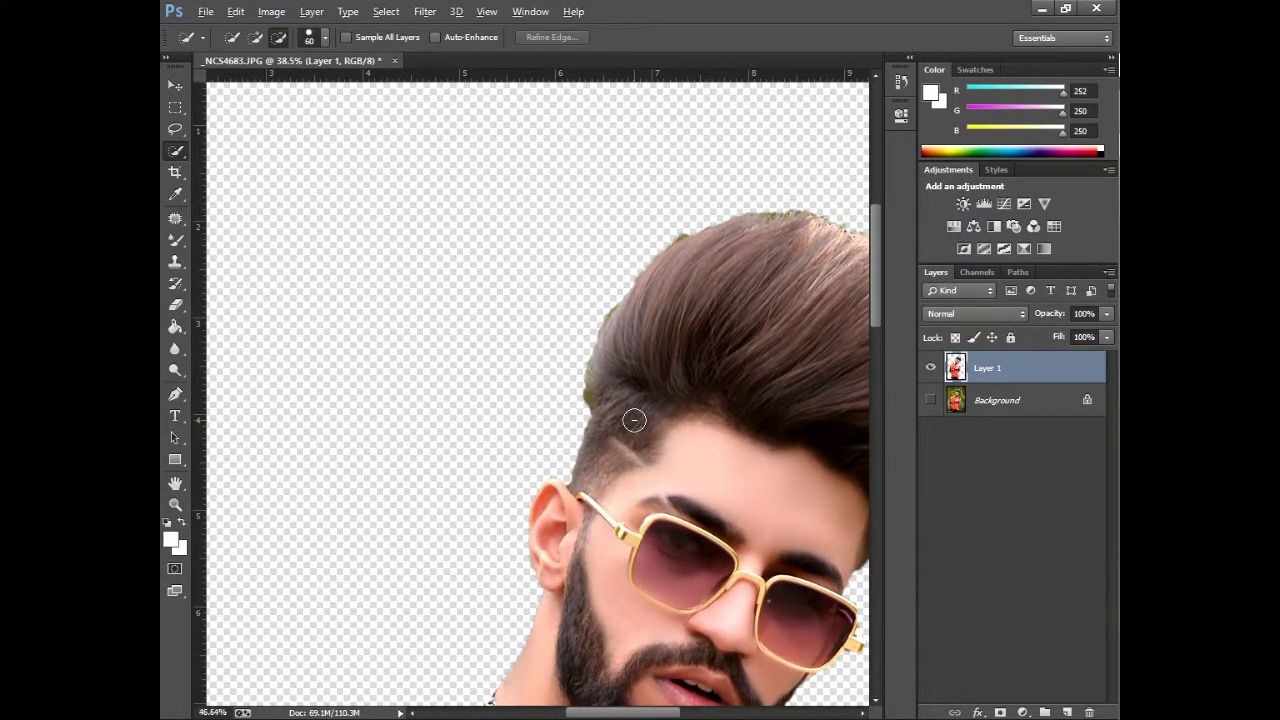
scroll(634, 420, up, 3)
Step: Erase the leftover green fringe along the back of the hair with a soft 25 px Eraser brush
click(176, 305)
click(244, 38)
click(244, 40)
click(244, 40)
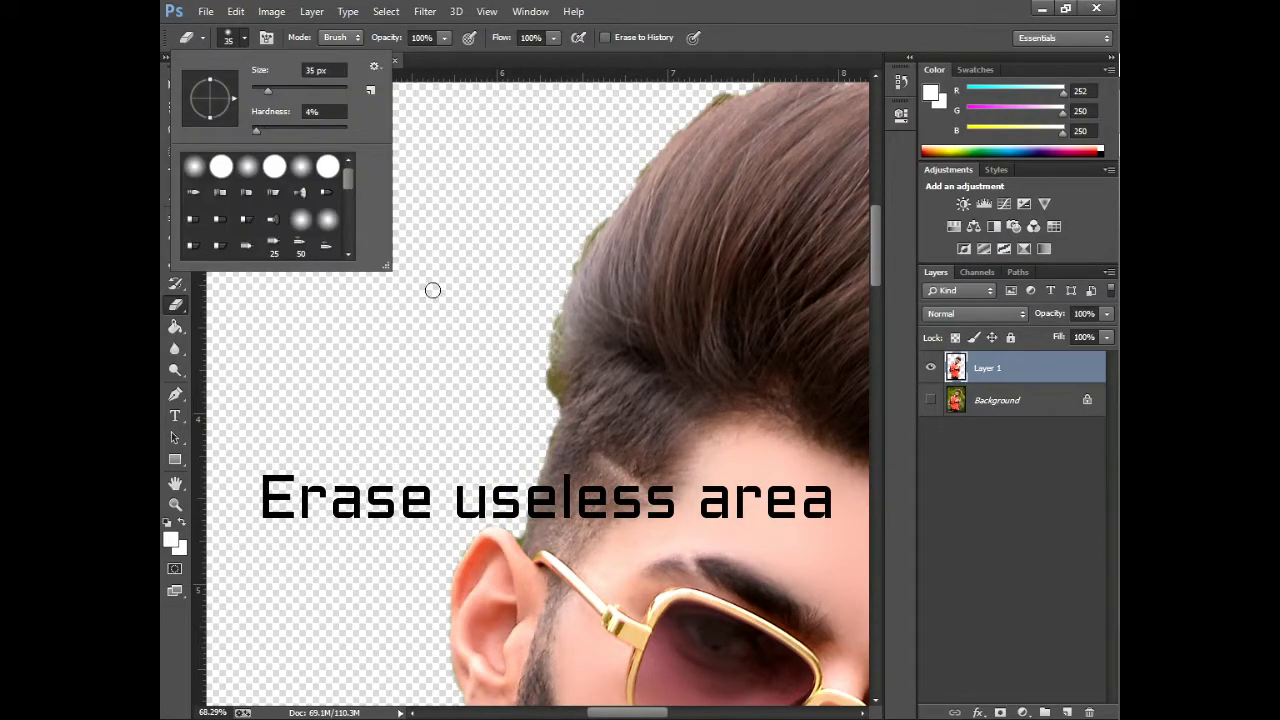
click(430, 291)
scroll(567, 412, up, 3)
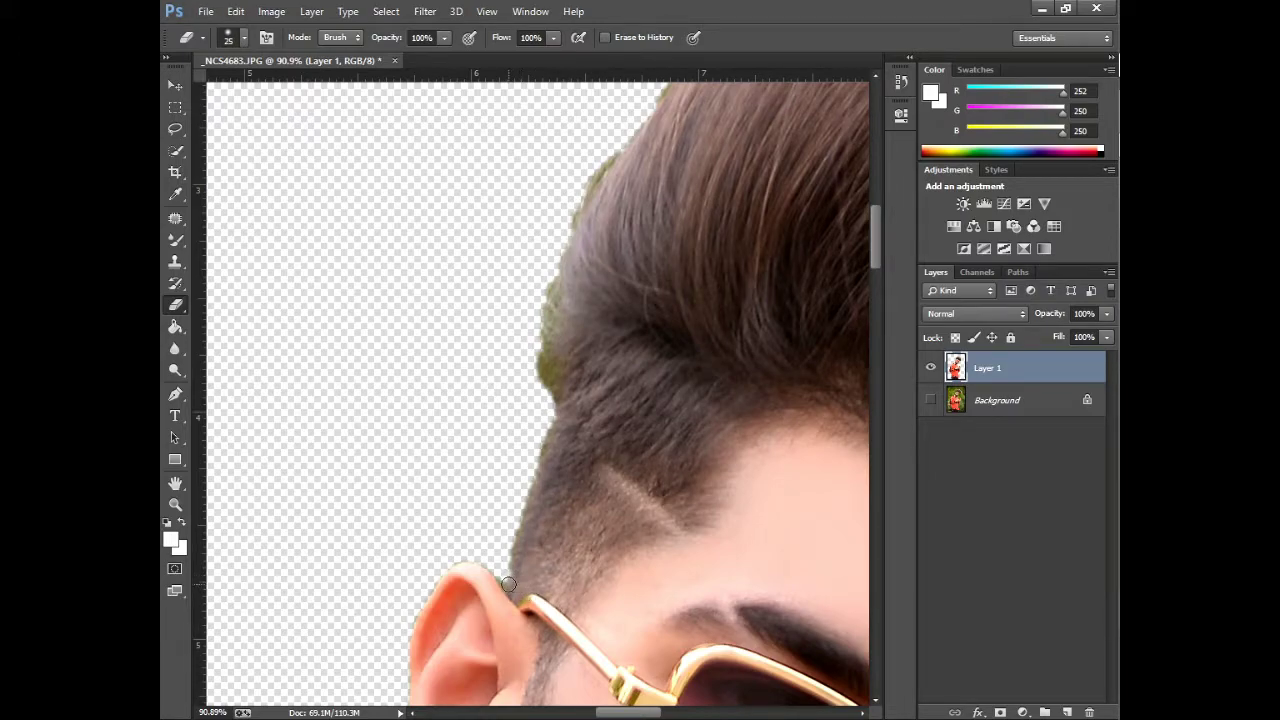
scroll(458, 555, up, 3)
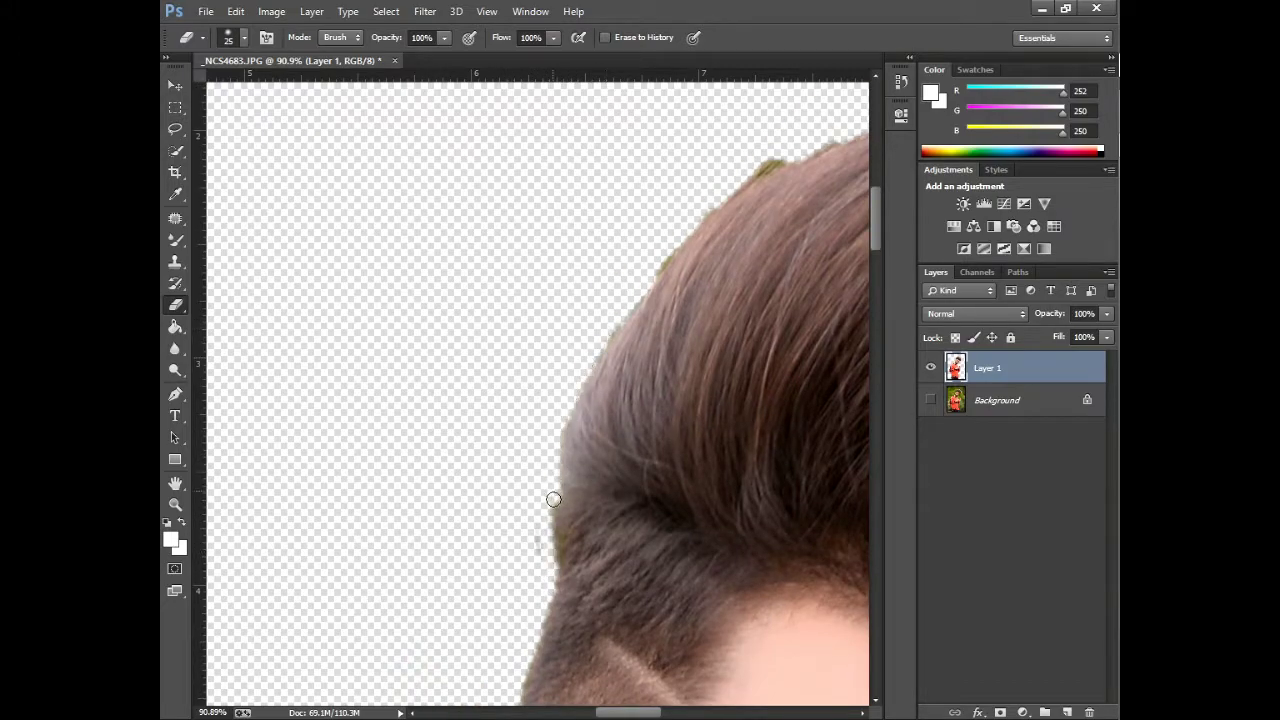
scroll(594, 437, up, 2)
scroll(618, 430, right, 1)
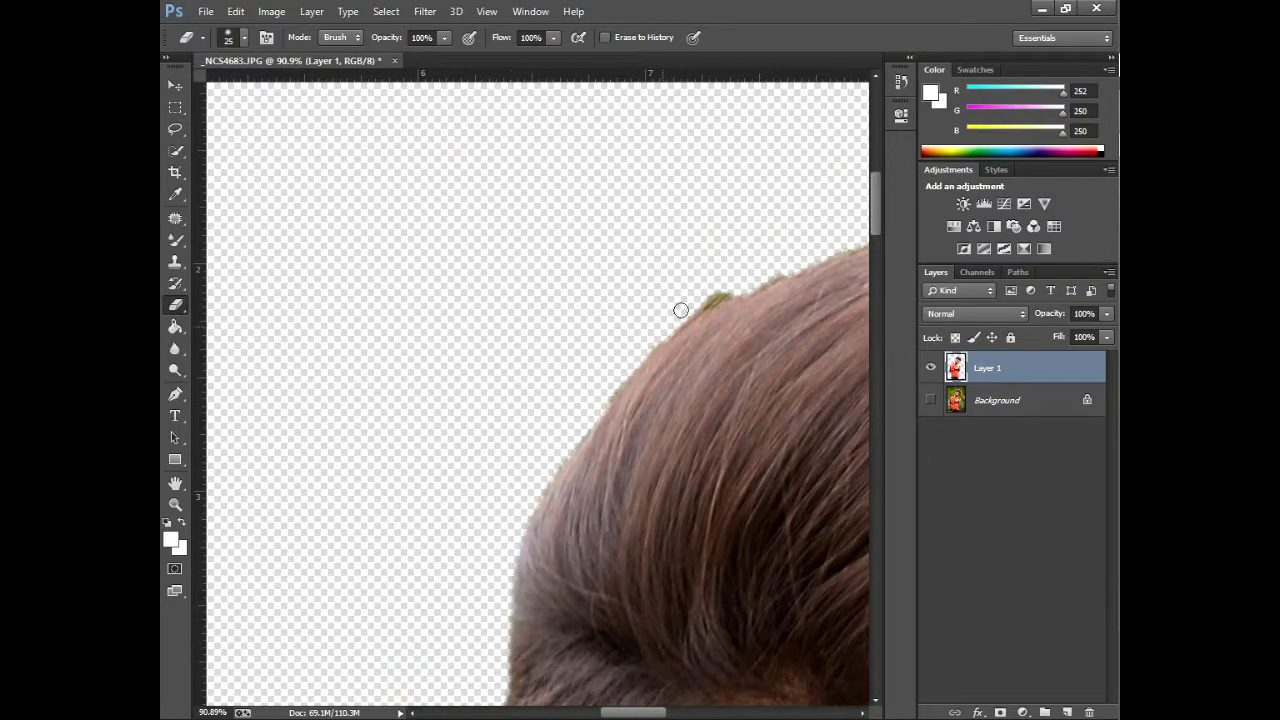
Step: Erase the green remnants along the top and front of the hair, using a 45 px Eraser brush
scroll(654, 344, down, 3)
scroll(677, 196, up, 2)
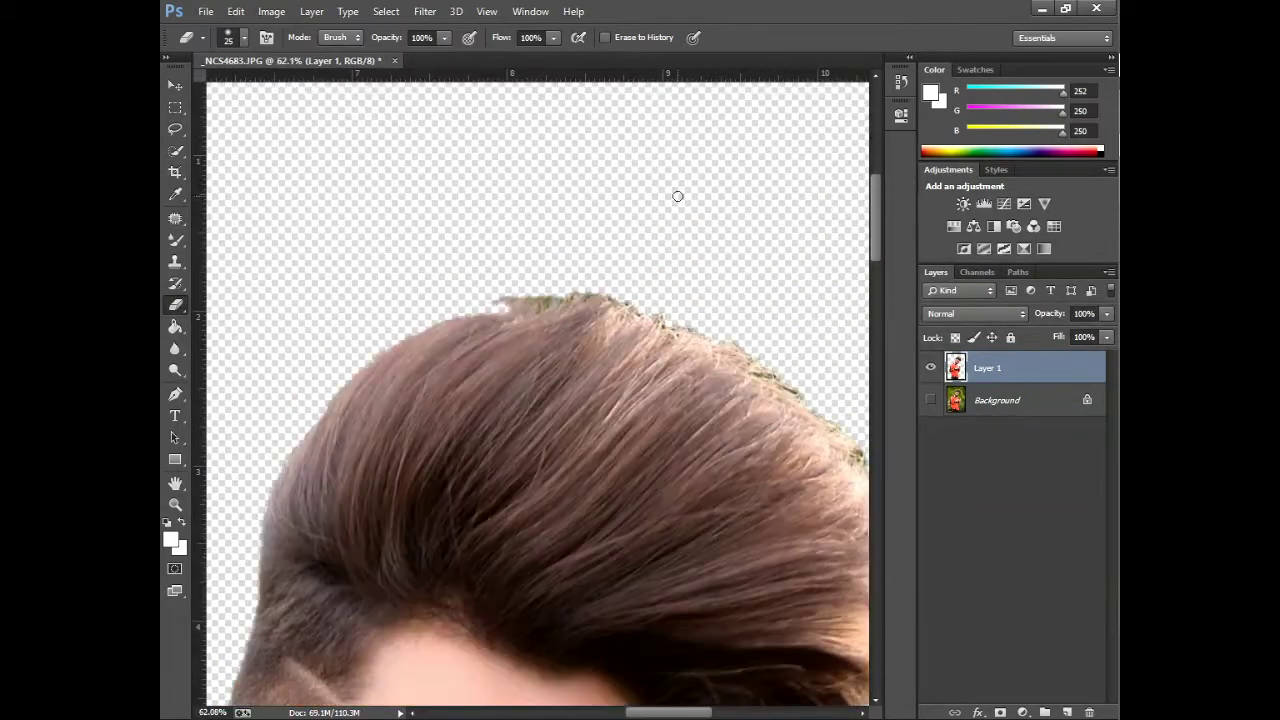
mouse_move(526, 301)
mouse_down()
mouse_move(657, 319)
mouse_move(819, 393)
mouse_move(657, 349)
mouse_move(685, 402)
mouse_up()
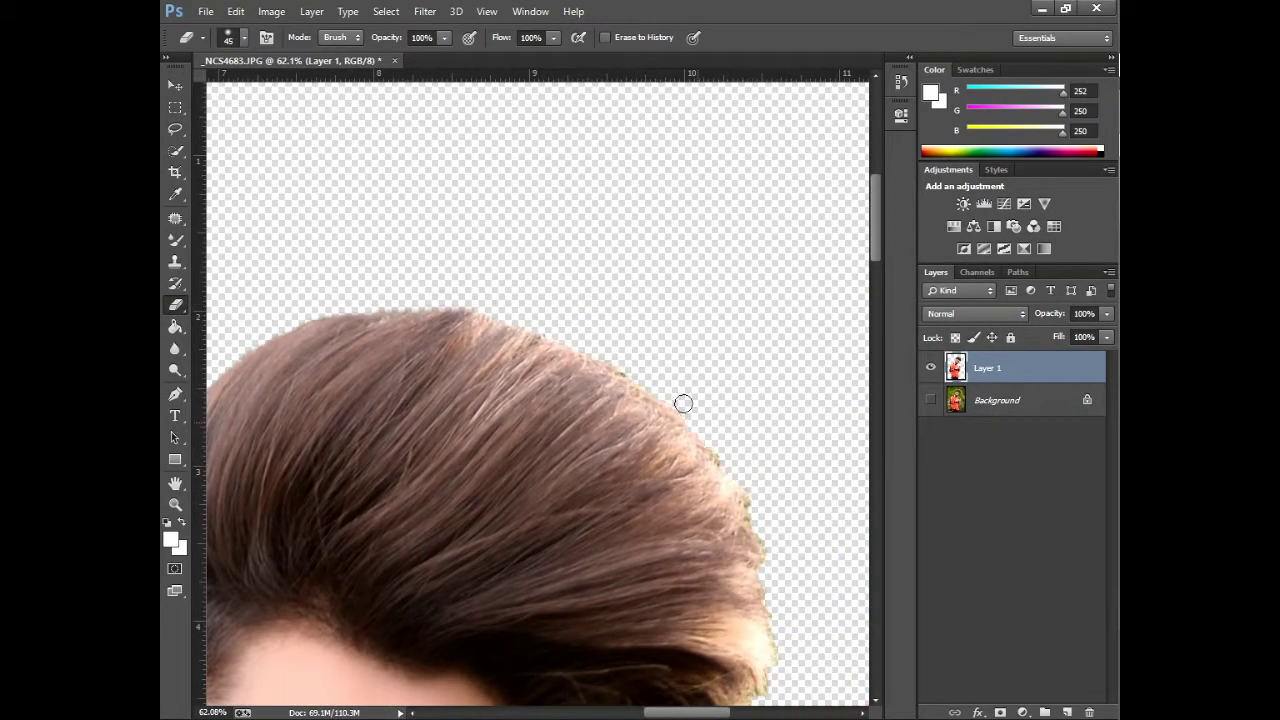
scroll(693, 415, down, 5)
scroll(693, 415, up, 2)
scroll(693, 415, down, 3)
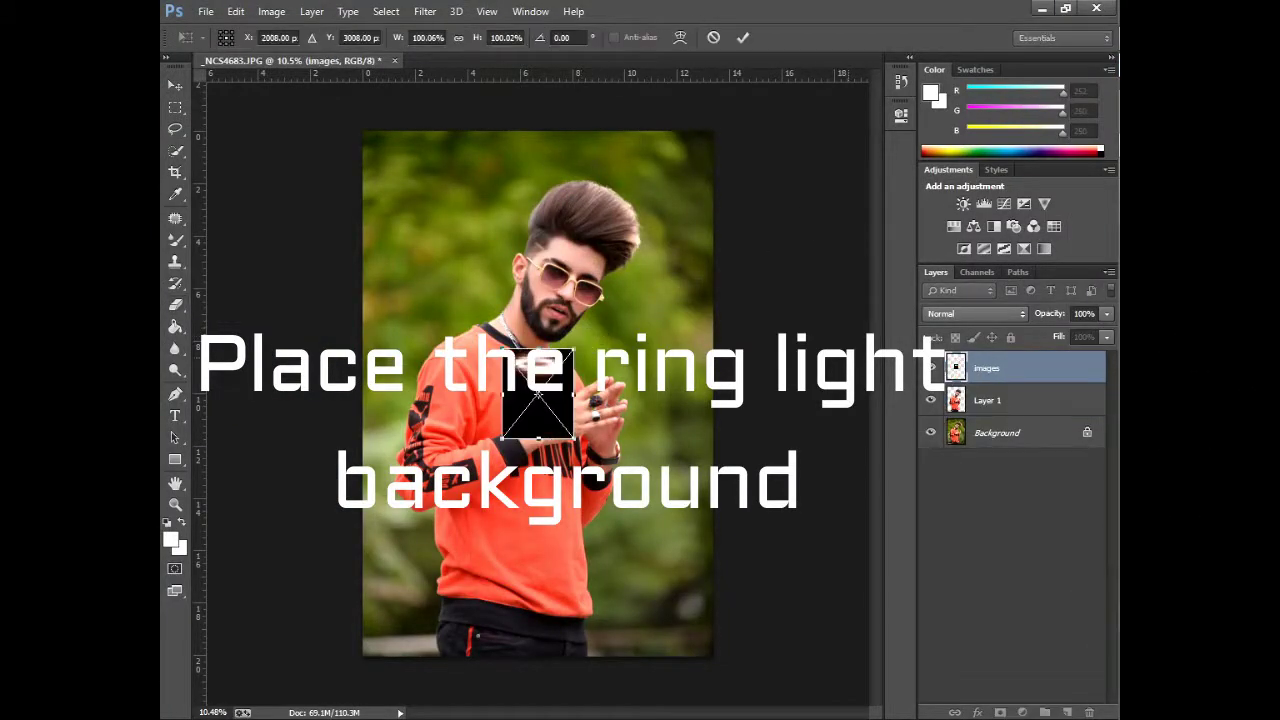
Step: Enlarge the placed ring light image to about 590% width and 640% height, covering the canvas, and move the man's layer above it
drag(574, 438, 754, 687)
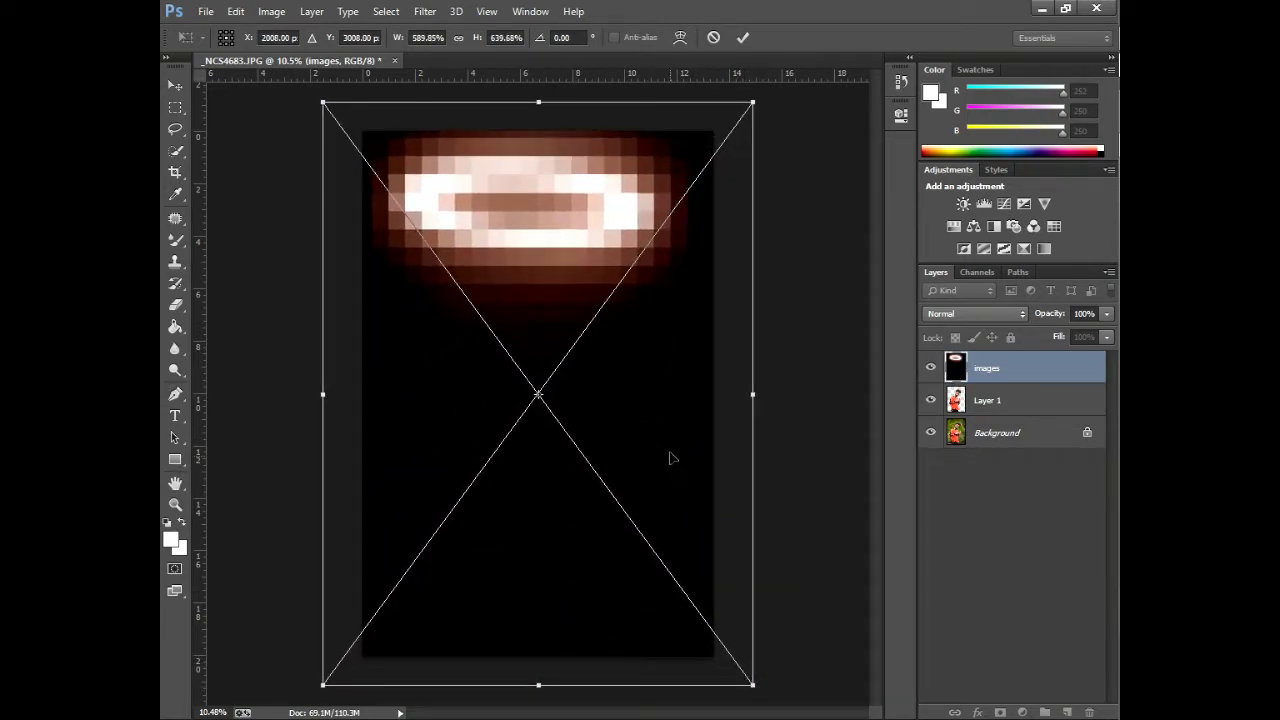
drag(1060, 407, 1054, 367)
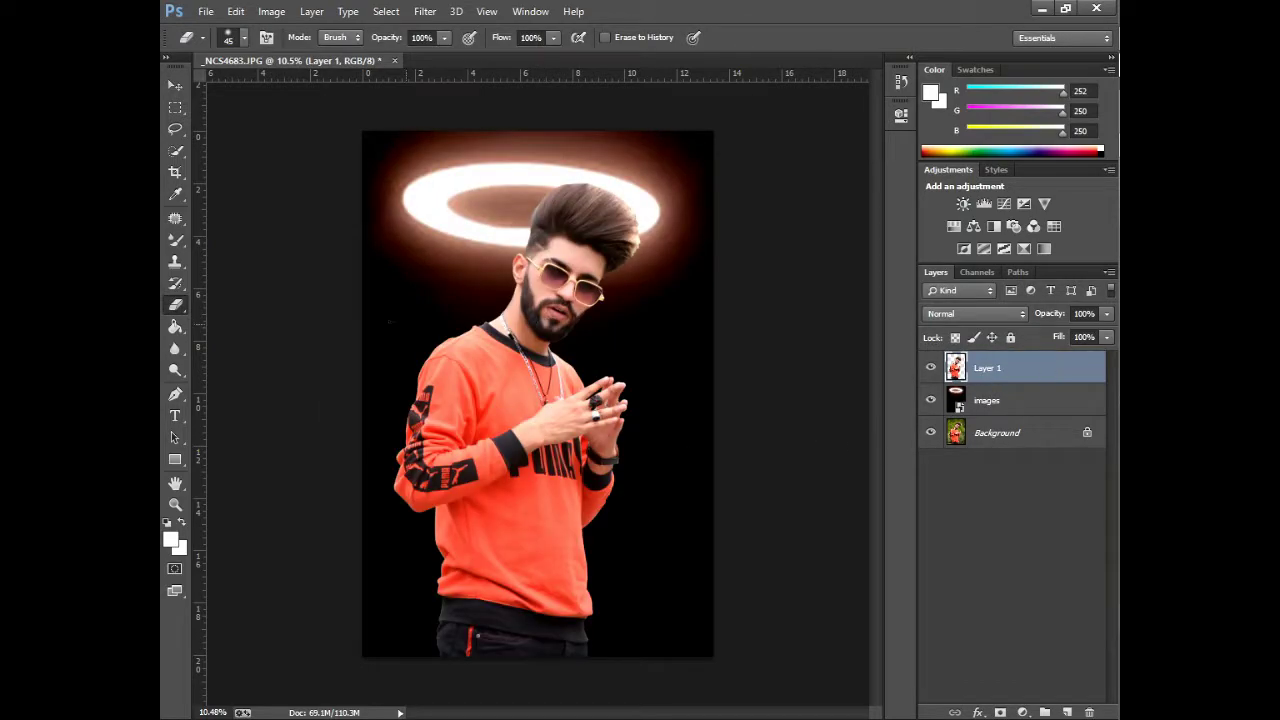
Step: Move the man slightly down and to the left, and shift the ring light image about 1.02 in to the right
click(169, 80)
drag(558, 357, 551, 395)
double_click(1023, 400)
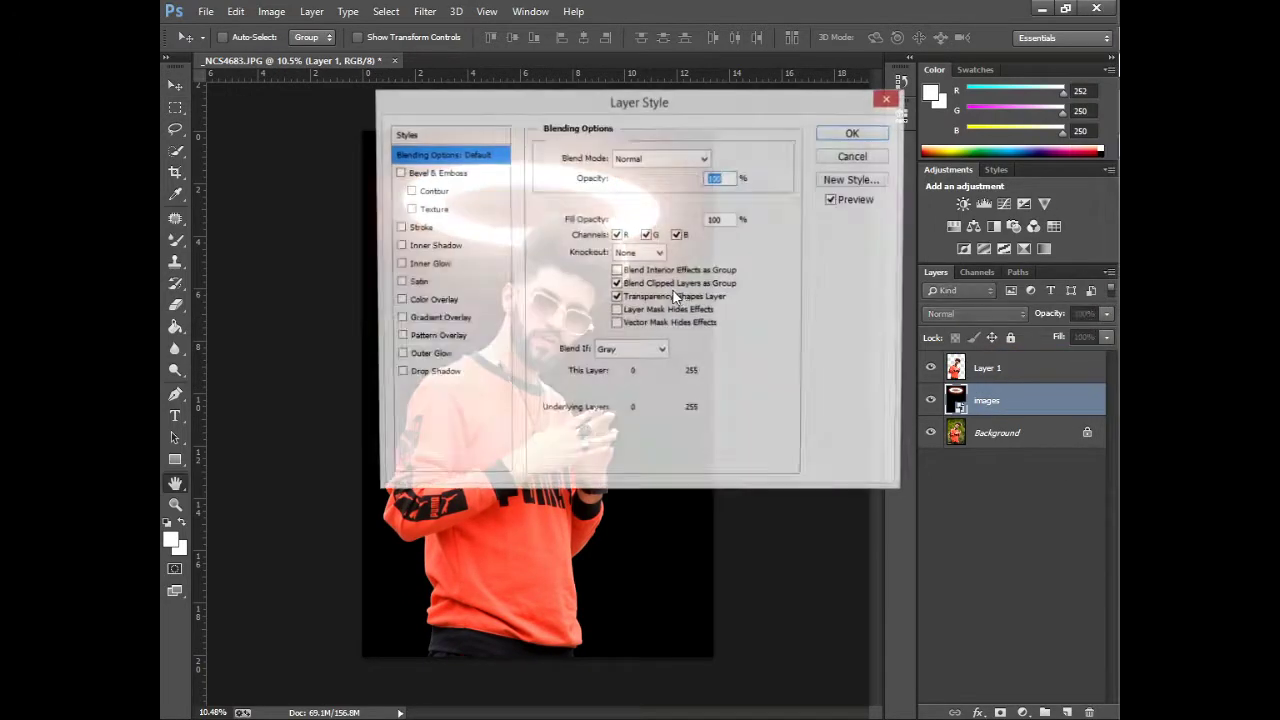
click(854, 160)
drag(667, 304, 692, 309)
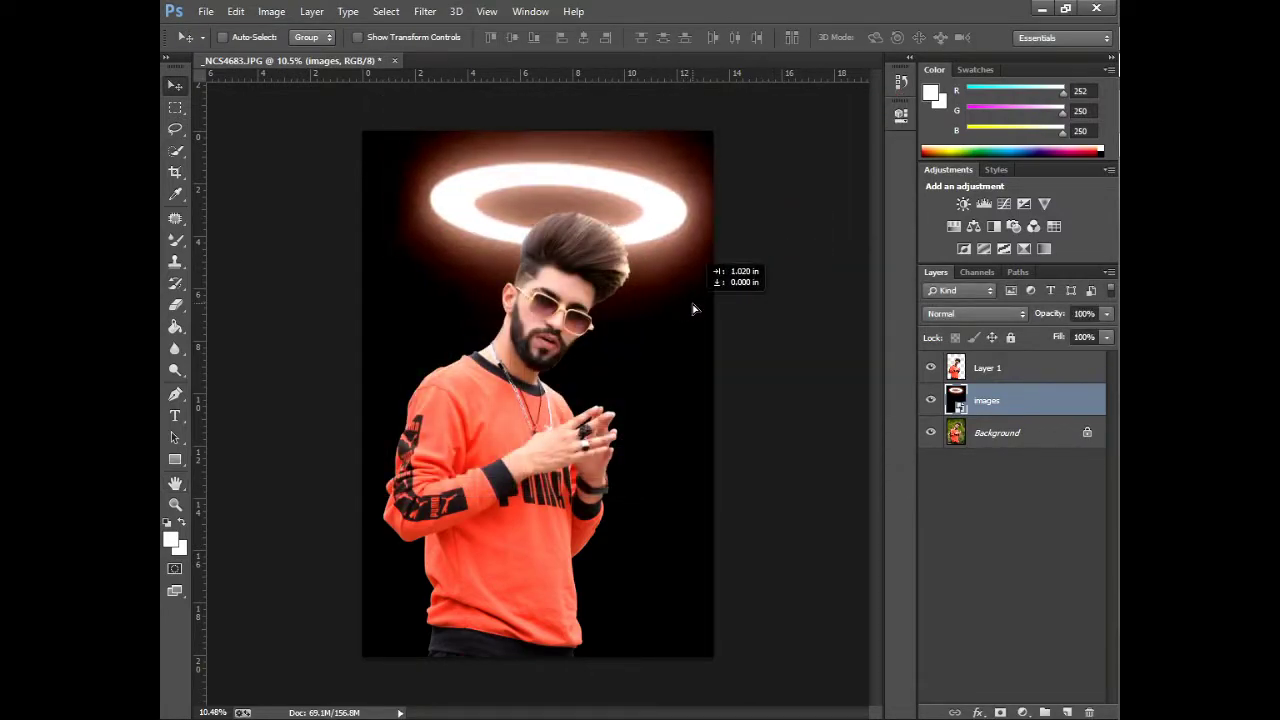
Step: Nudge the man slightly up and the ring light image slightly down so the ring sits behind his hair
click(1008, 371)
drag(523, 420, 520, 407)
click(1000, 400)
drag(637, 306, 641, 318)
scroll(643, 318, down, 1)
scroll(541, 254, up, 10)
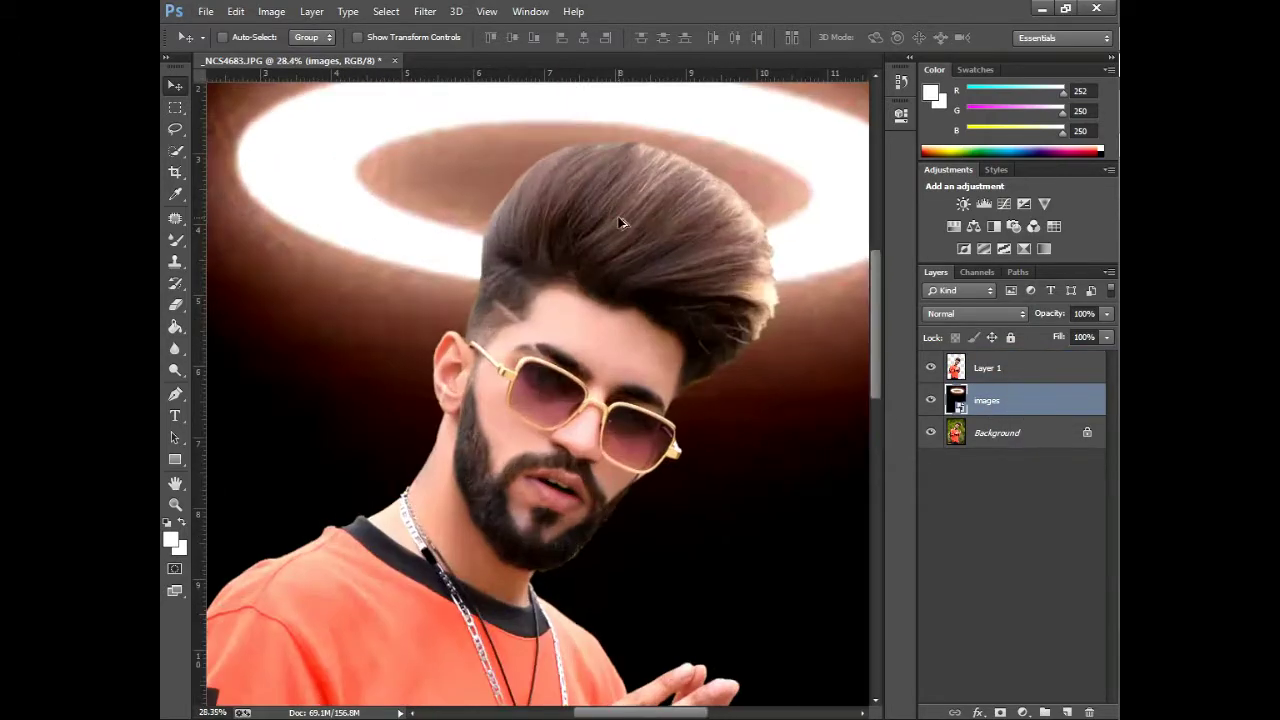
key(ctrl+0)
Step: Fine-tune the ring light's position behind the head and check the composition at different zoom levels
drag(683, 438, 668, 395)
scroll(687, 442, down, 6)
scroll(687, 442, up, 5)
click(989, 374)
scroll(652, 410, down, 3)
scroll(652, 410, up, 2)
click(988, 401)
scroll(670, 395, down, 3)
scroll(670, 396, up, 1)
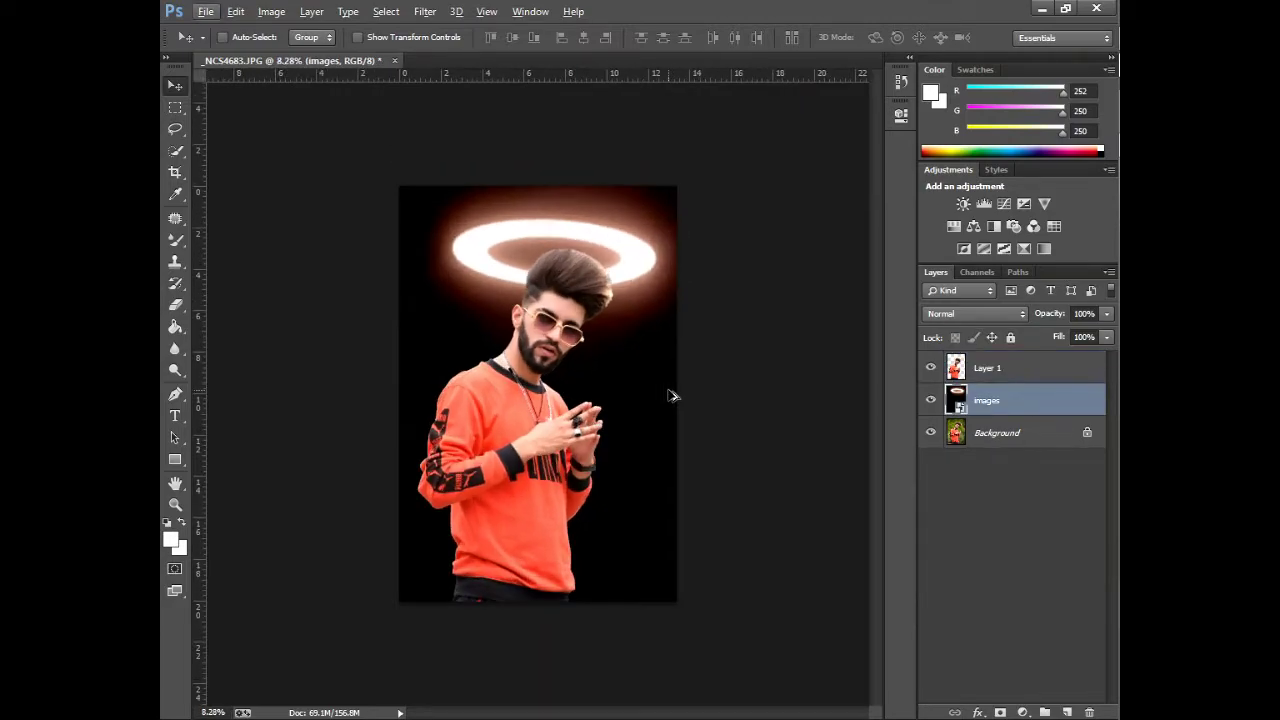
Step: Merge all layers and, in Camera Raw, set Exposure -0.20, Contrast +14, Highlights -19, Shadows +19 and Whites +29
key(ctrl+shift+e)
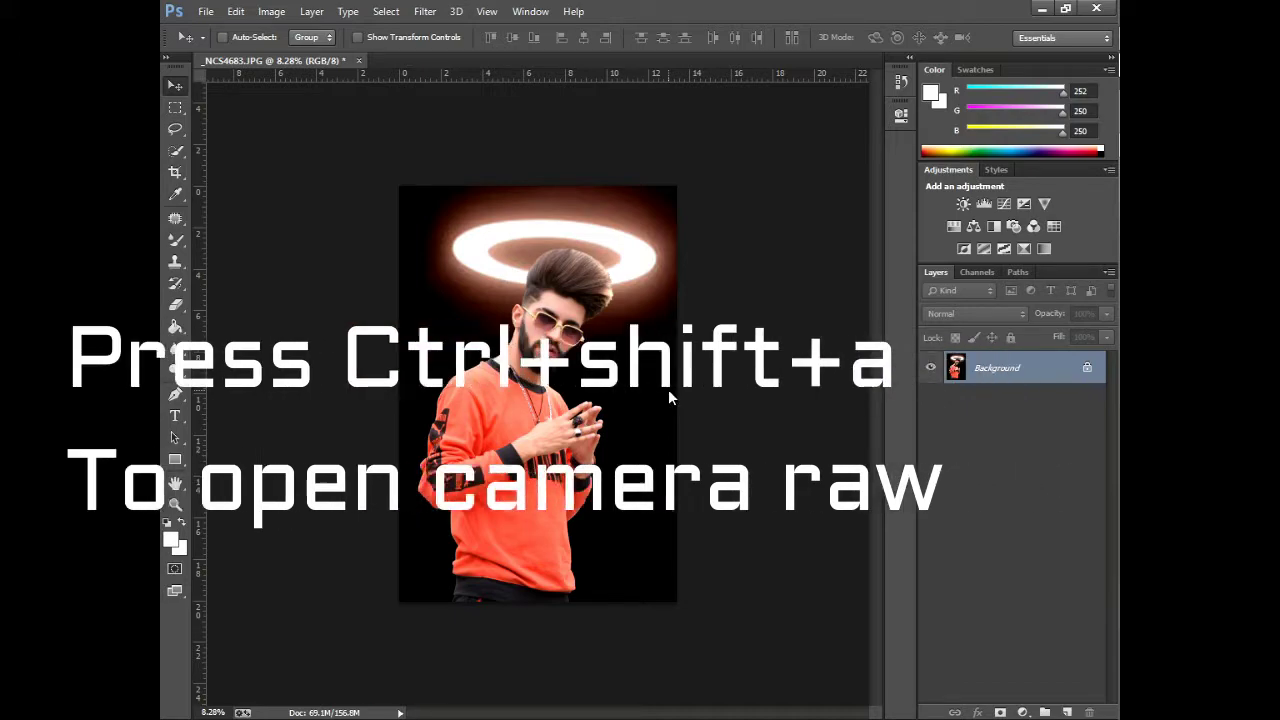
key(ctrl+shift+a)
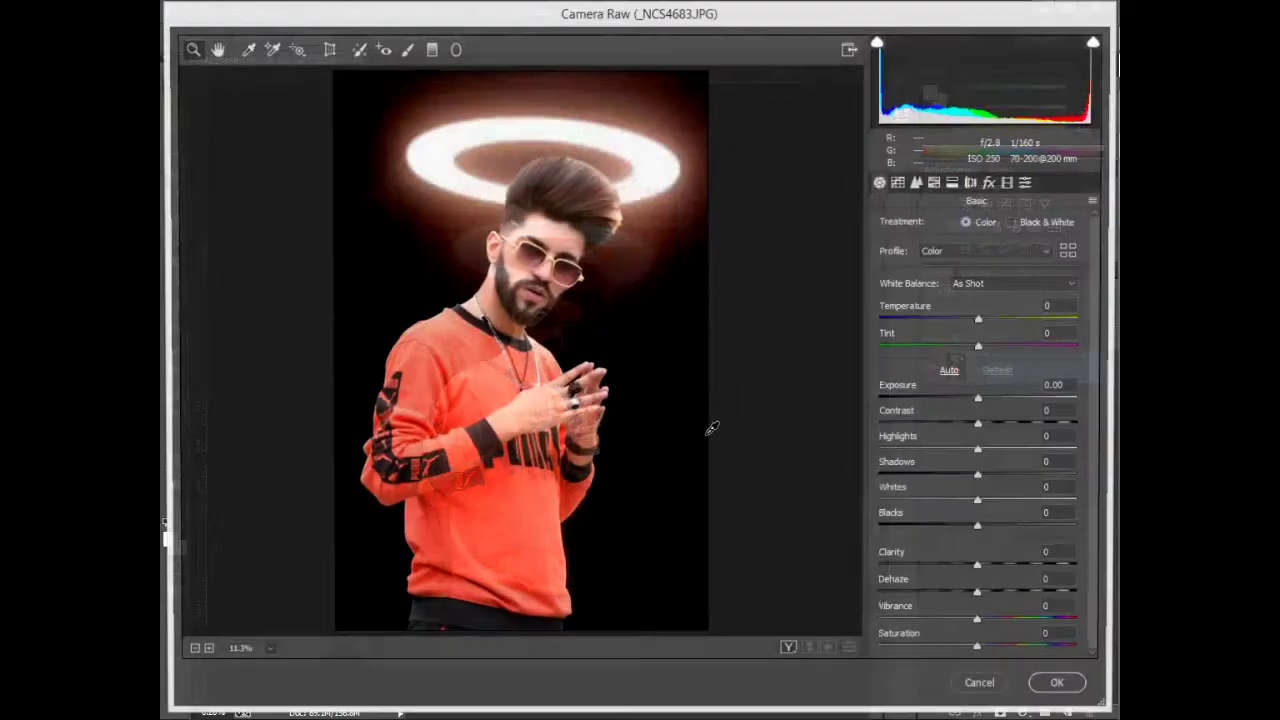
drag(982, 401, 977, 401)
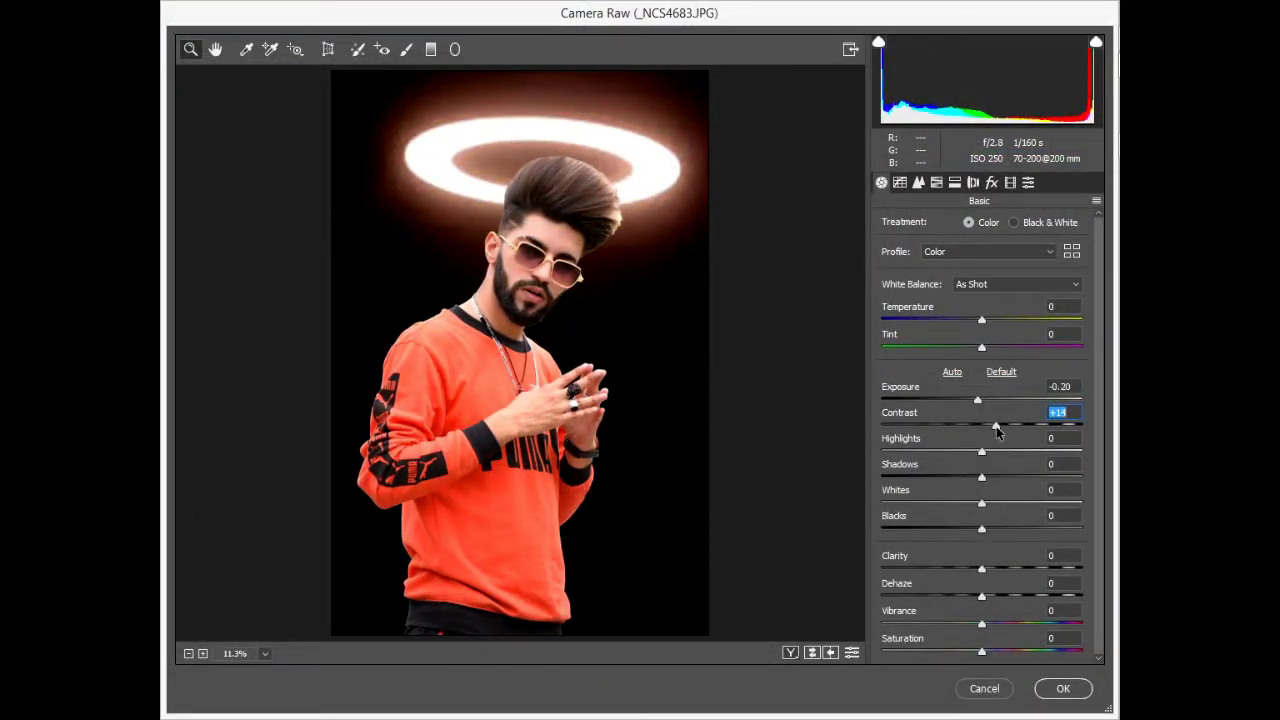
drag(987, 475, 1012, 503)
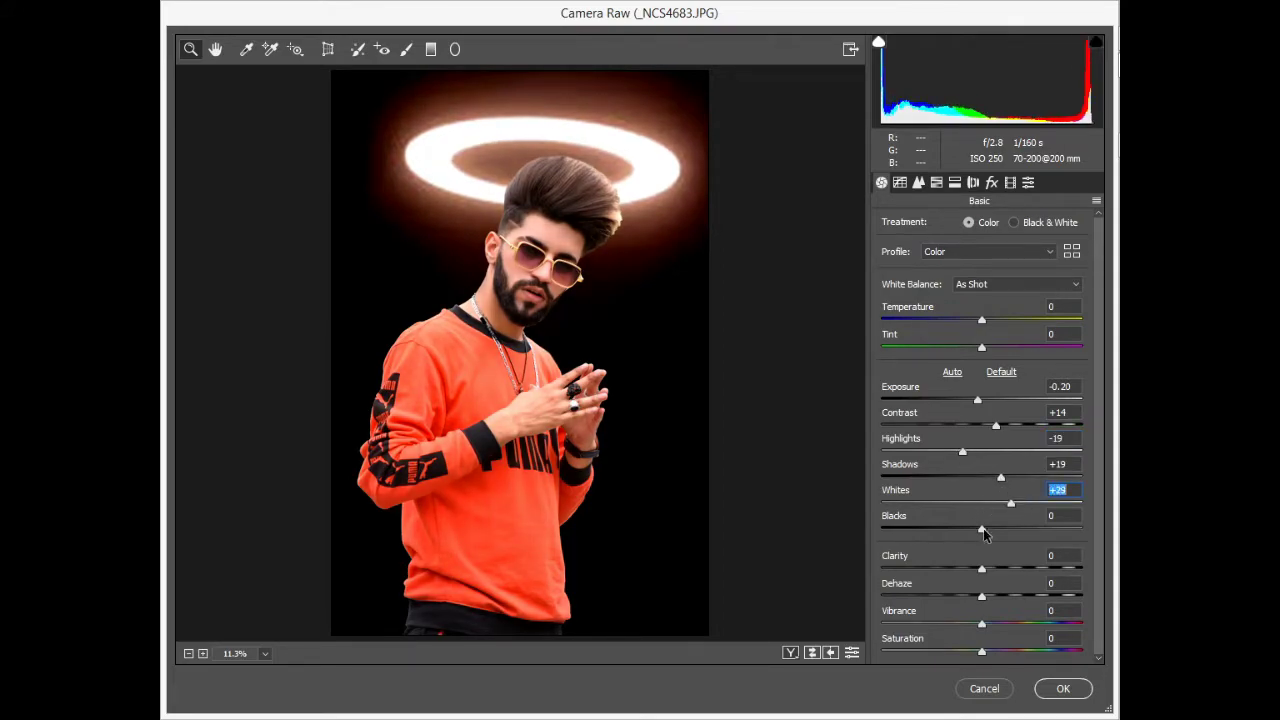
Step: Lower the oranges' saturation, set their hue to -16 and luminance to +2, and apply the Camera Raw adjustments
click(936, 184)
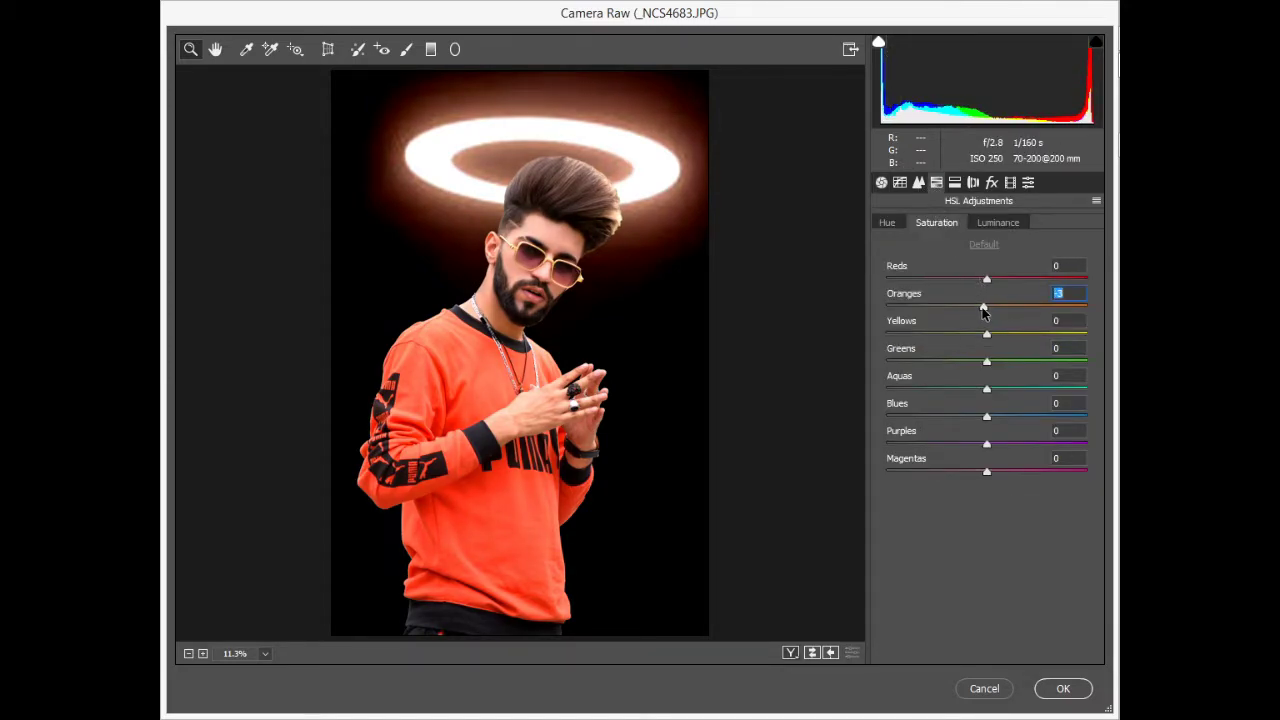
drag(979, 311, 964, 315)
click(889, 223)
drag(979, 309, 969, 309)
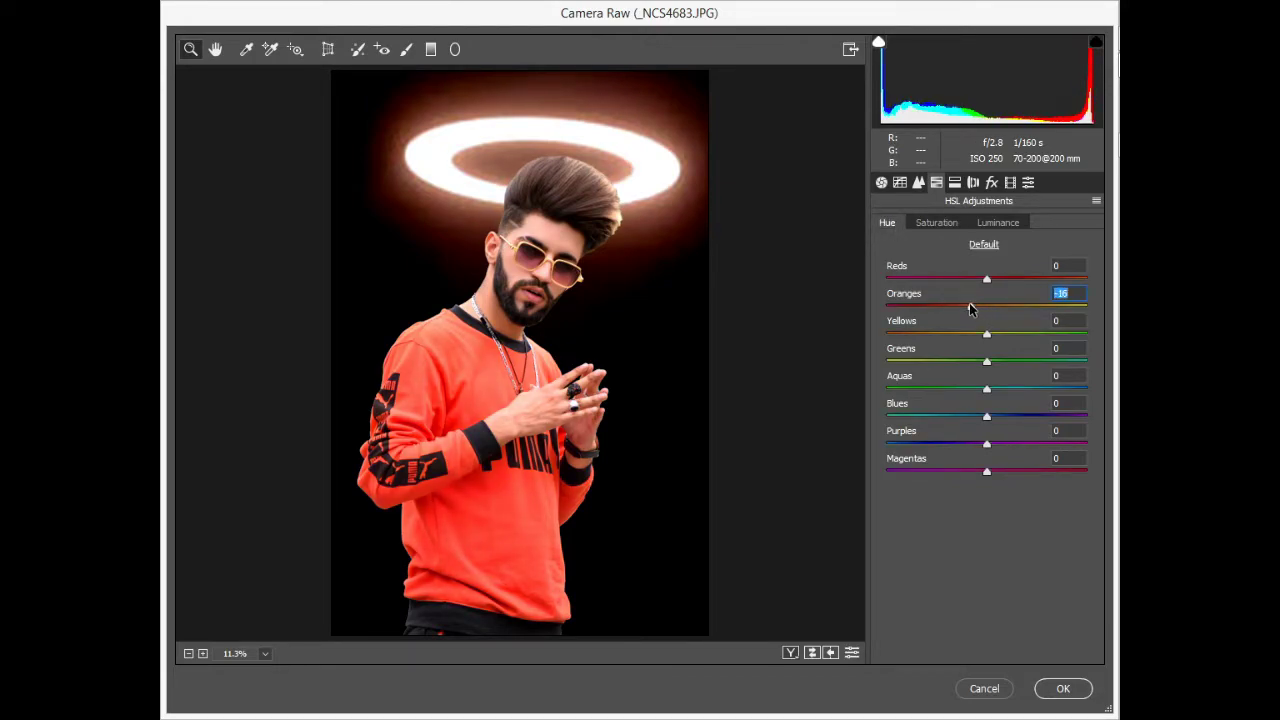
click(998, 224)
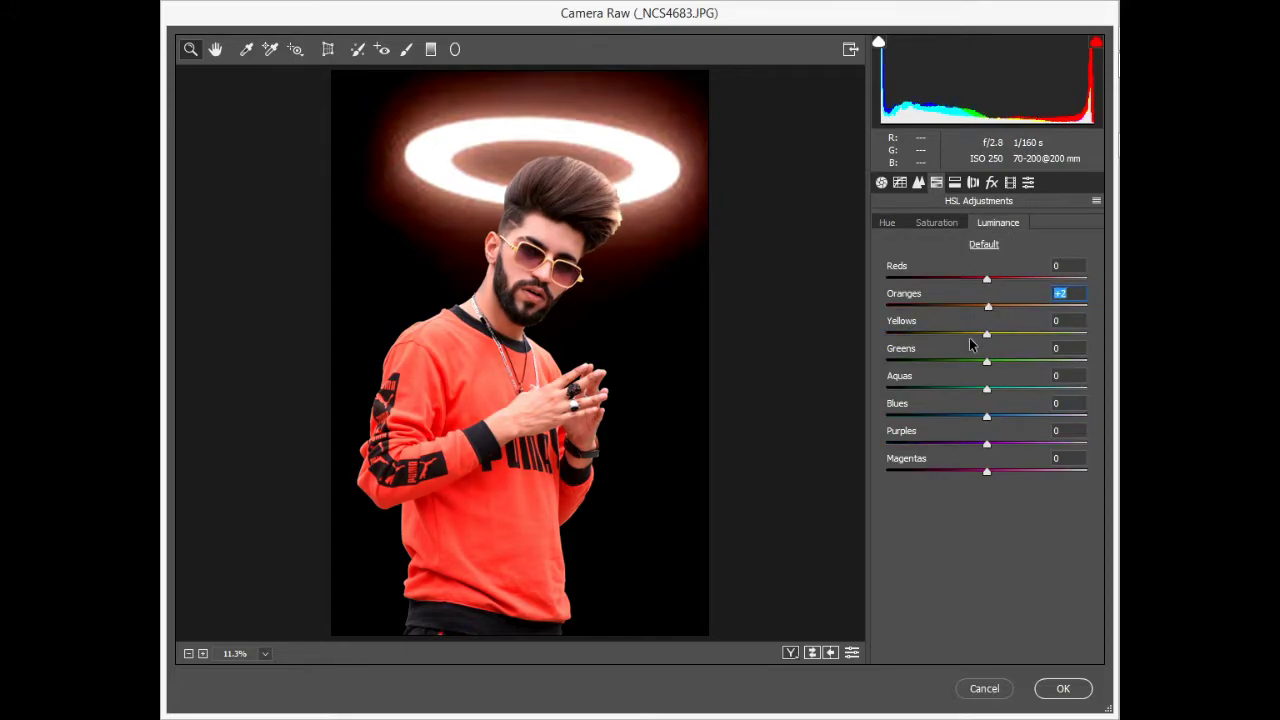
click(1063, 688)
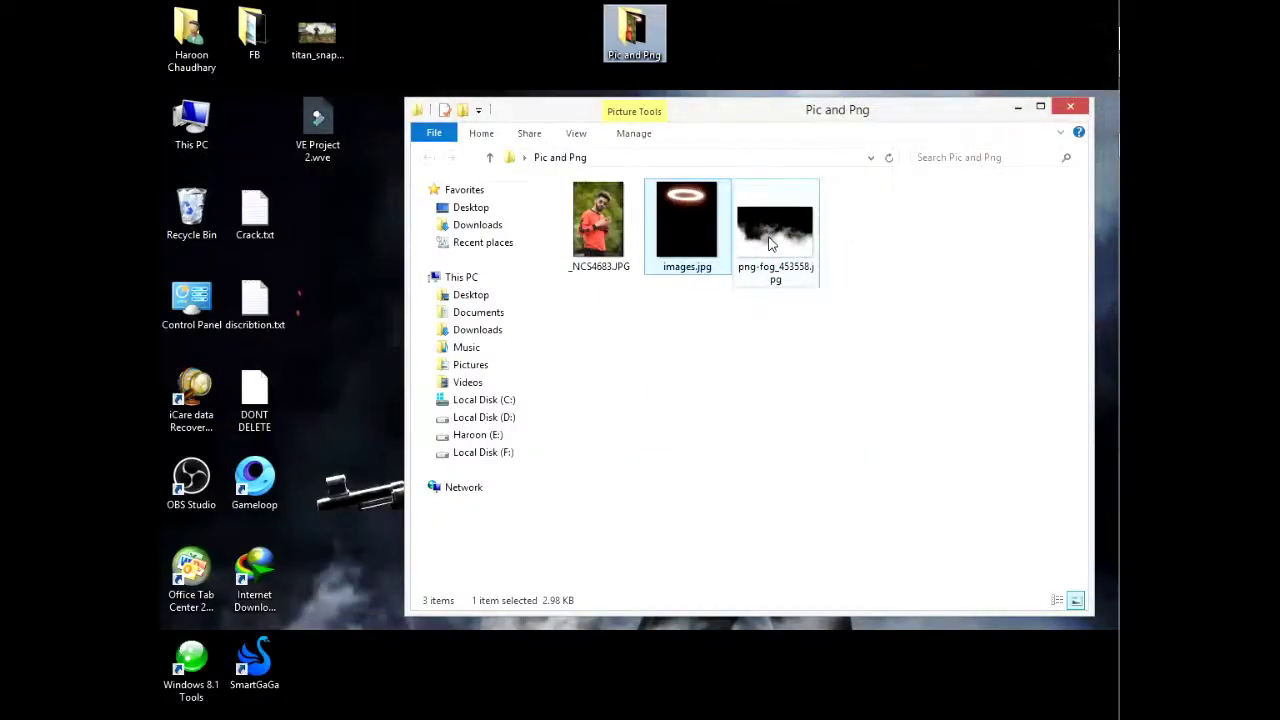
Step: Switch to the Pic and Png folder in File Explorer and place png-fog_453558.jpg into the portrait document
drag(780, 250, 1094, 64)
click(803, 349)
drag(800, 245, 1110, 56)
click(890, 428)
drag(795, 247, 565, 308)
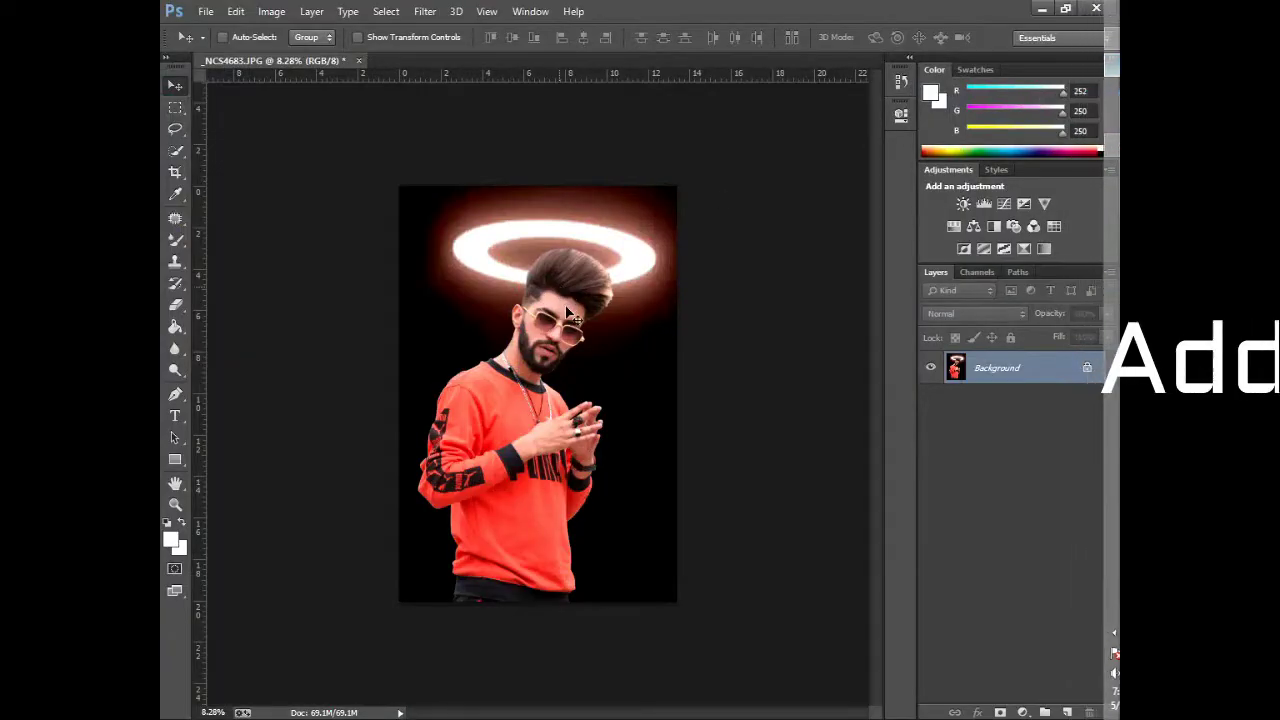
Step: Scale the fog image to about 219% width and 314% height and rotate it to -3.68 degrees
drag(625, 455, 721, 566)
drag(735, 470, 671, 425)
key(Return)
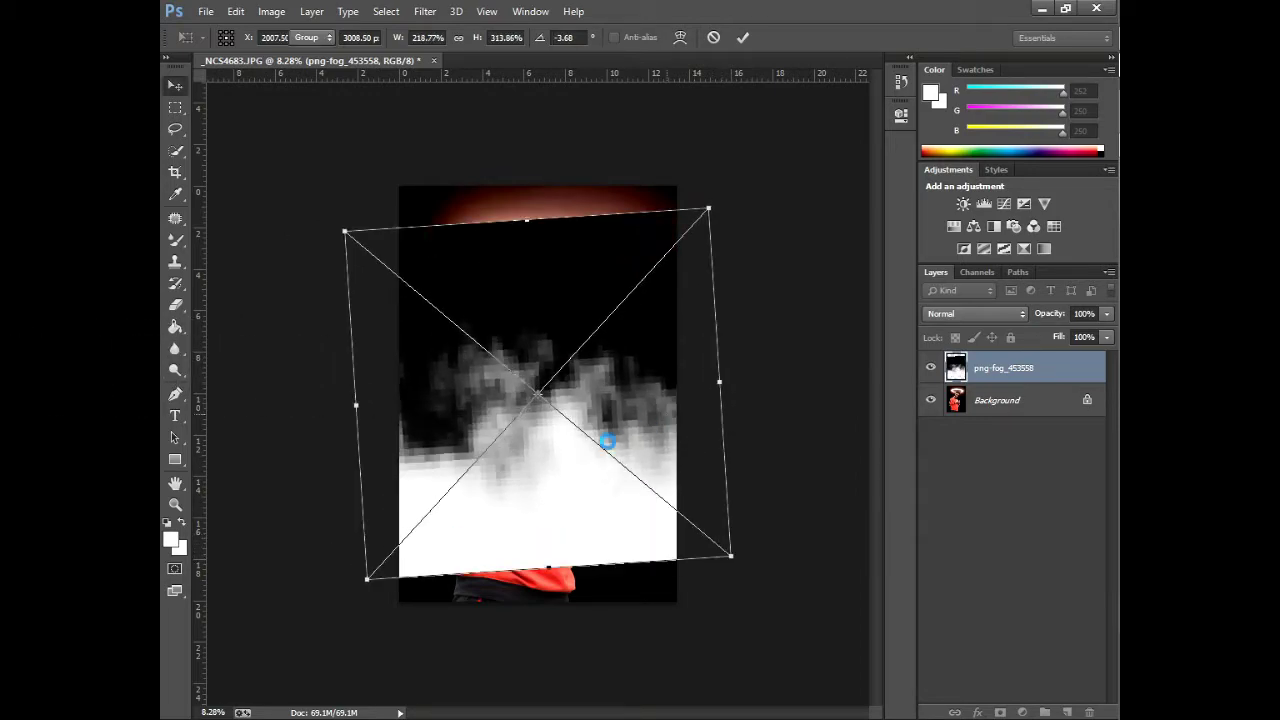
Step: Move the fog down over the man's lower body and set its blend mode to Screen
drag(609, 474, 626, 512)
click(956, 316)
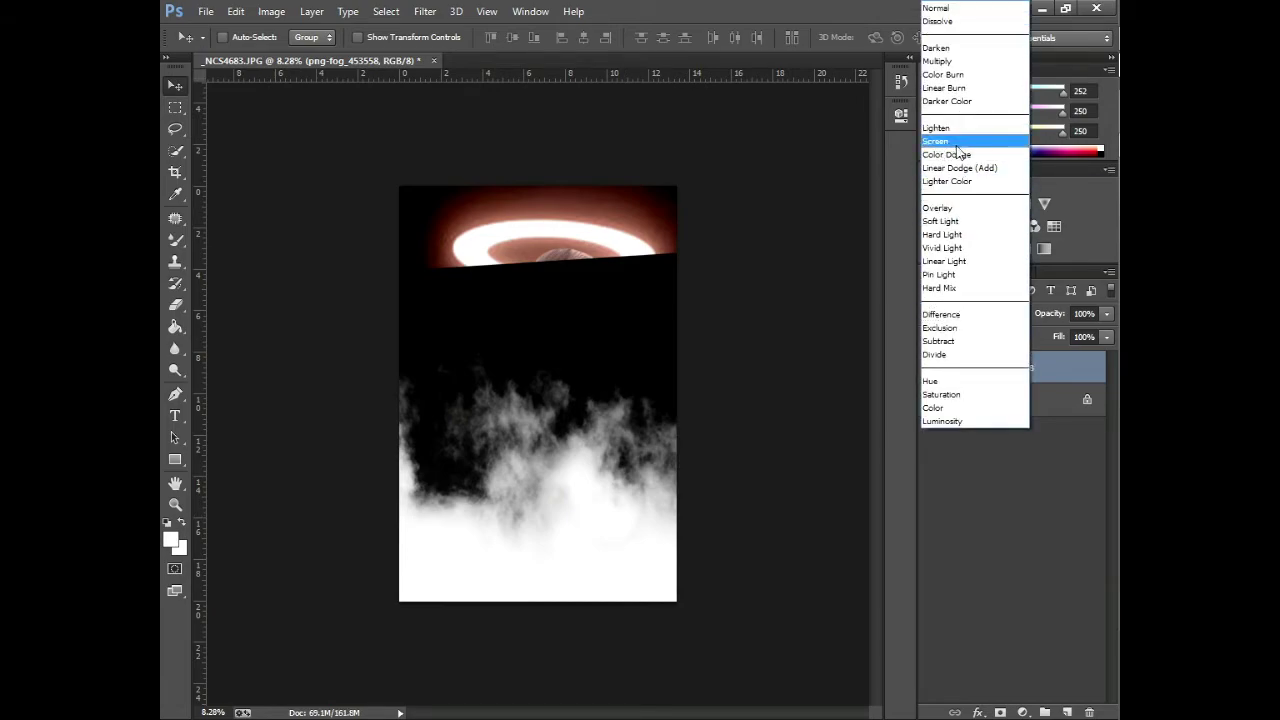
click(950, 142)
mouse_move(609, 521)
mouse_down()
mouse_move(604, 538)
mouse_move(641, 541)
mouse_move(600, 542)
mouse_up()
Step: Duplicate the fog layer, rotate the copy to about -51 degrees and place it along the canvas's right side
key(ctrl+j)
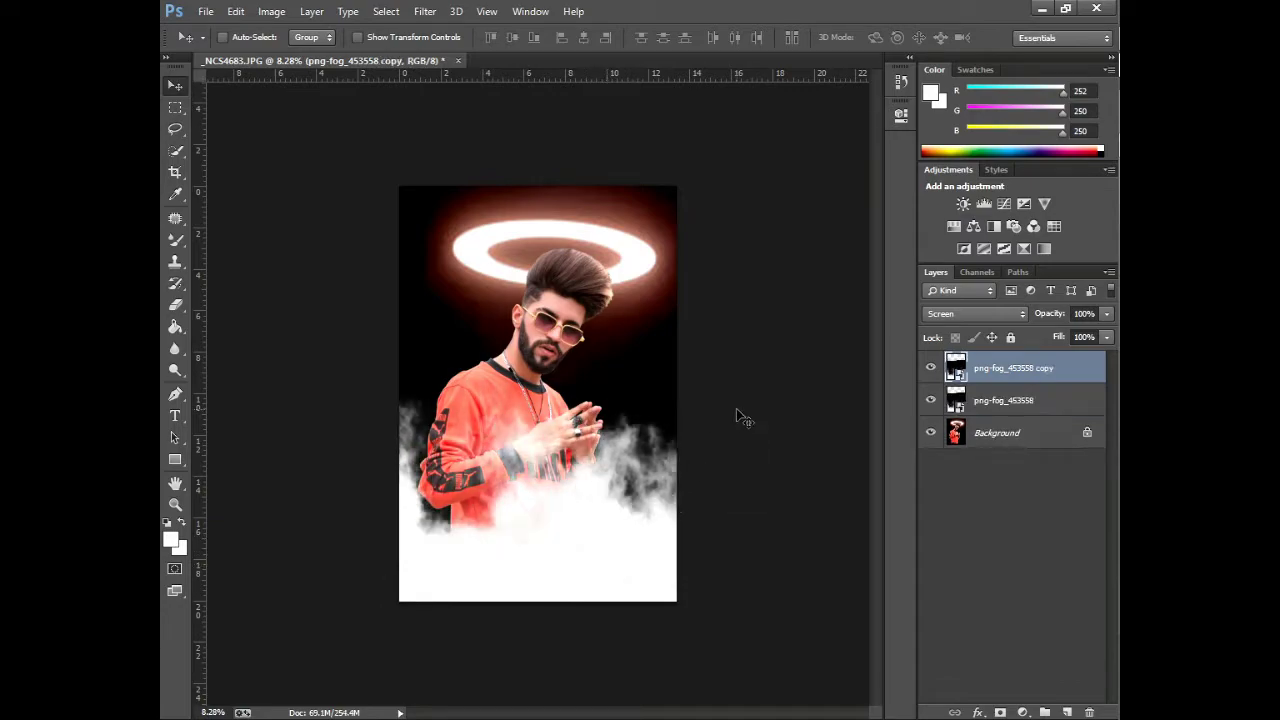
key(ctrl+t)
drag(740, 418, 759, 457)
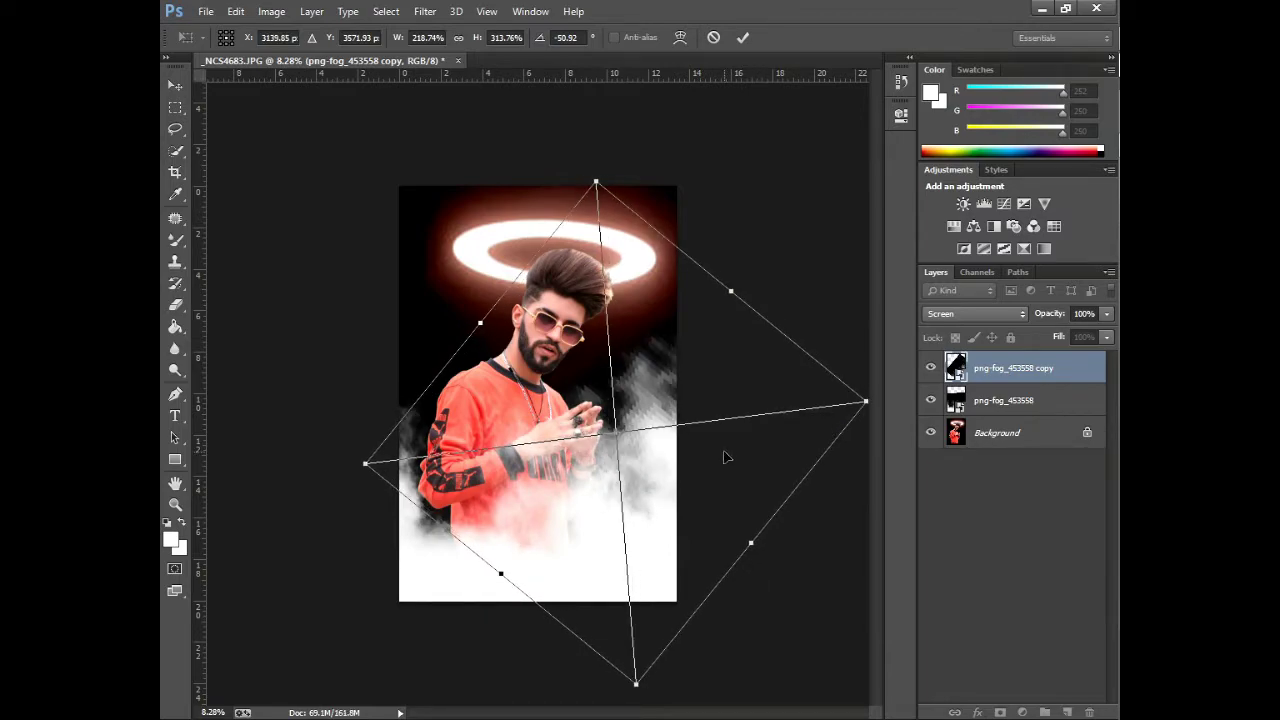
key(Return)
key(Return)
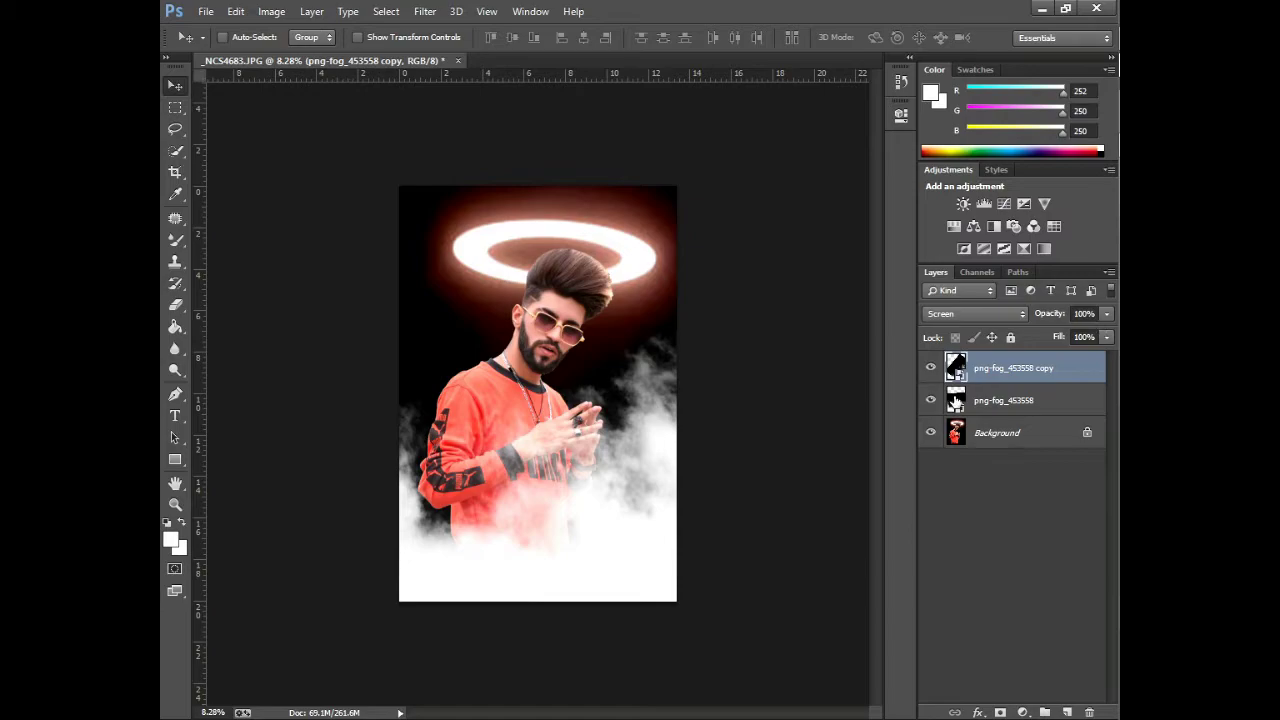
Step: Duplicate the rotated fog layer again, turn the new copy the opposite way and place it along the canvas's left side
key(ctrl+j)
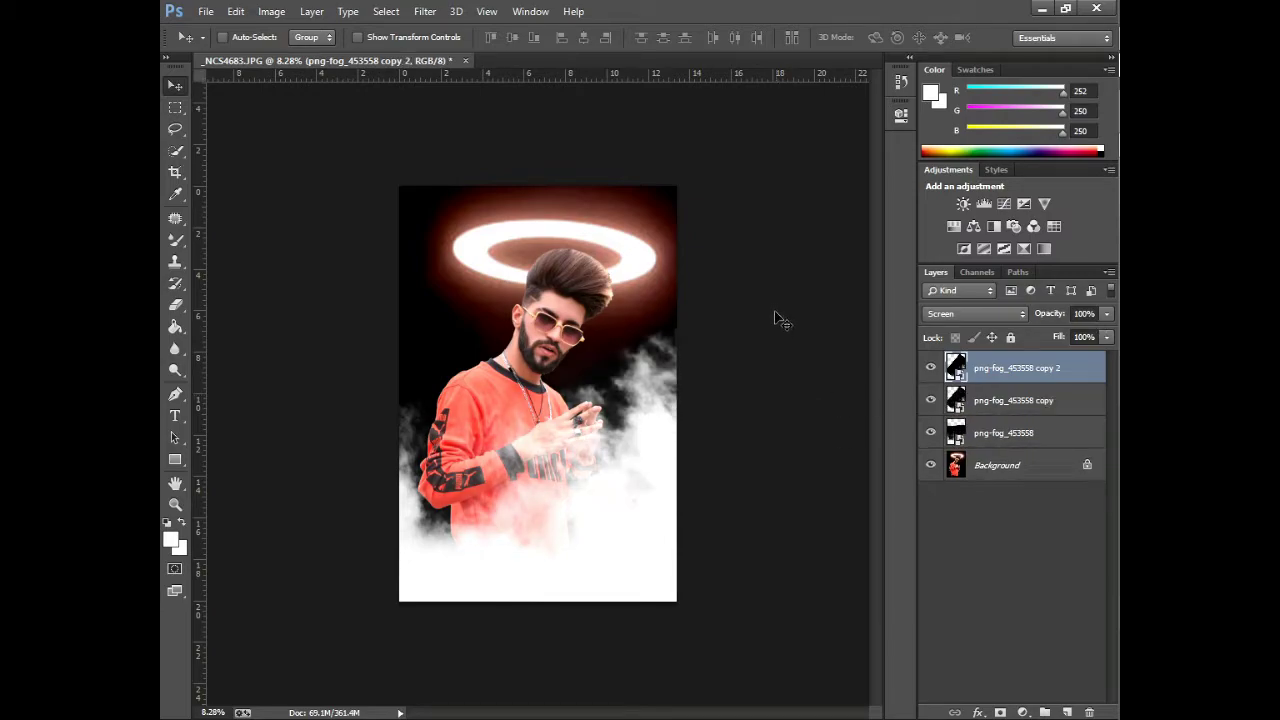
key(ctrl+t)
drag(355, 365, 682, 305)
drag(681, 437, 466, 403)
key(Return)
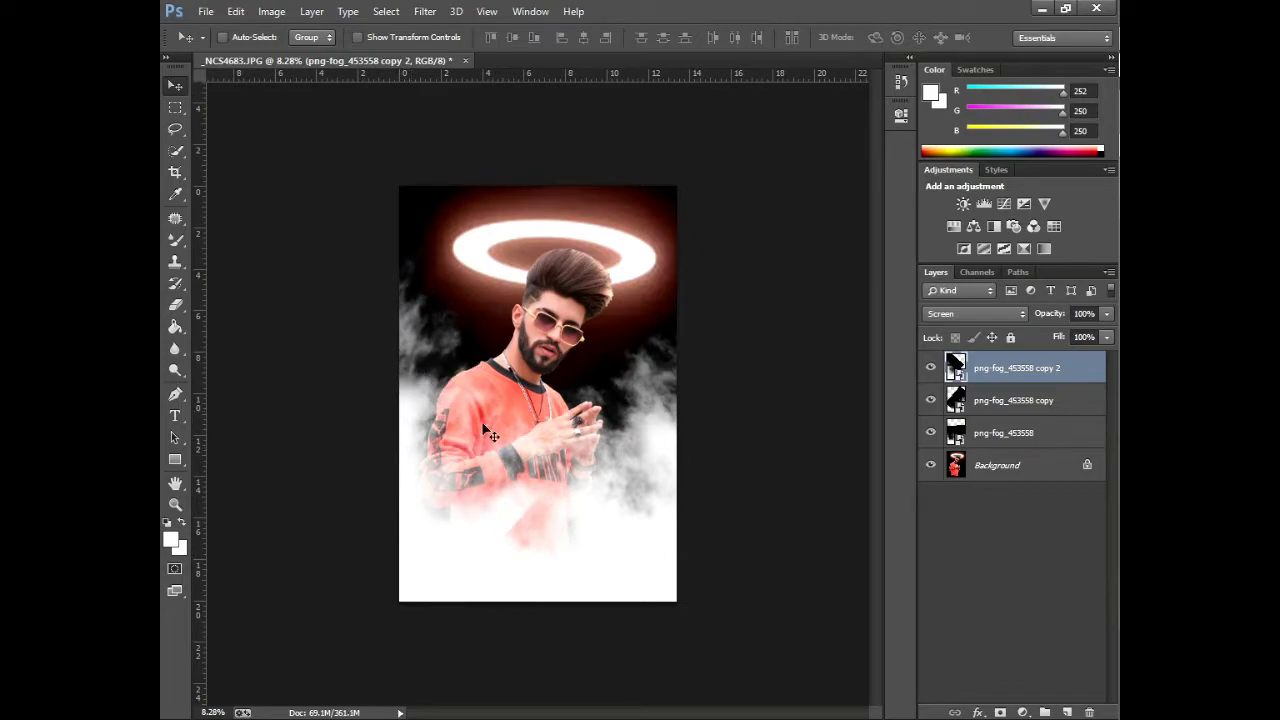
Step: Rasterize the topmost fog copy so that the Eraser can be used on it
click(176, 305)
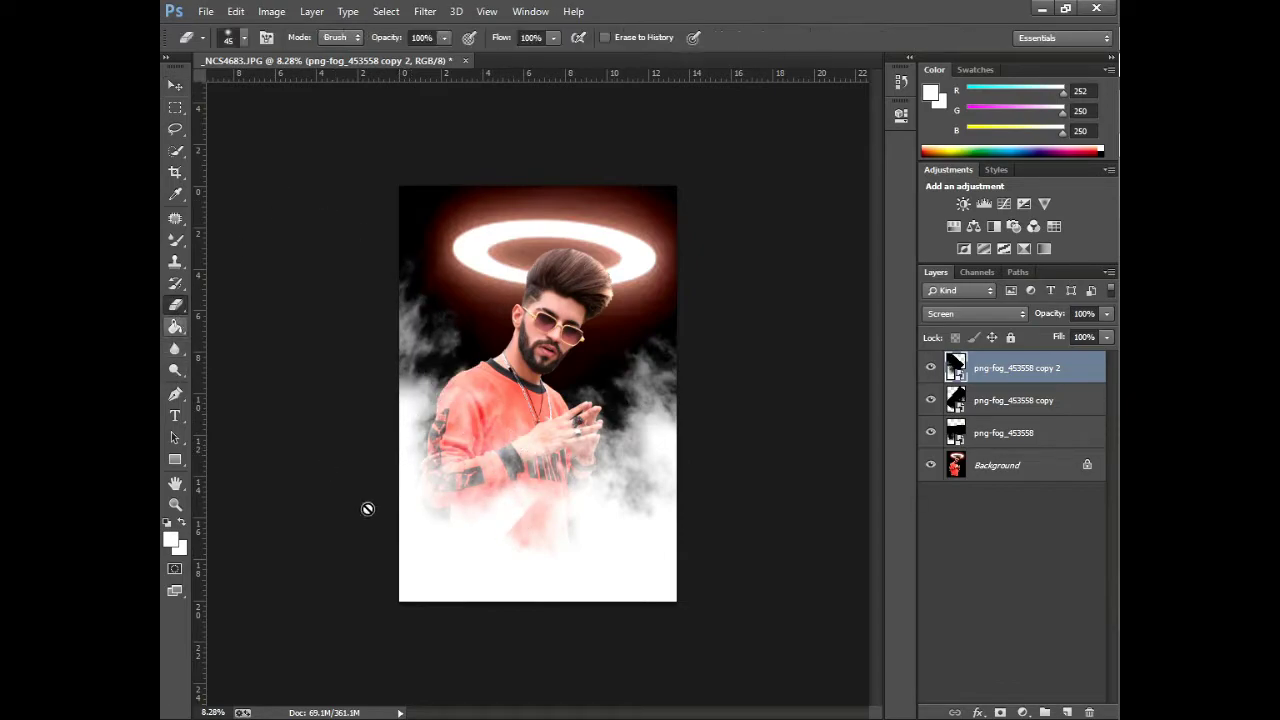
click(521, 552)
click(651, 292)
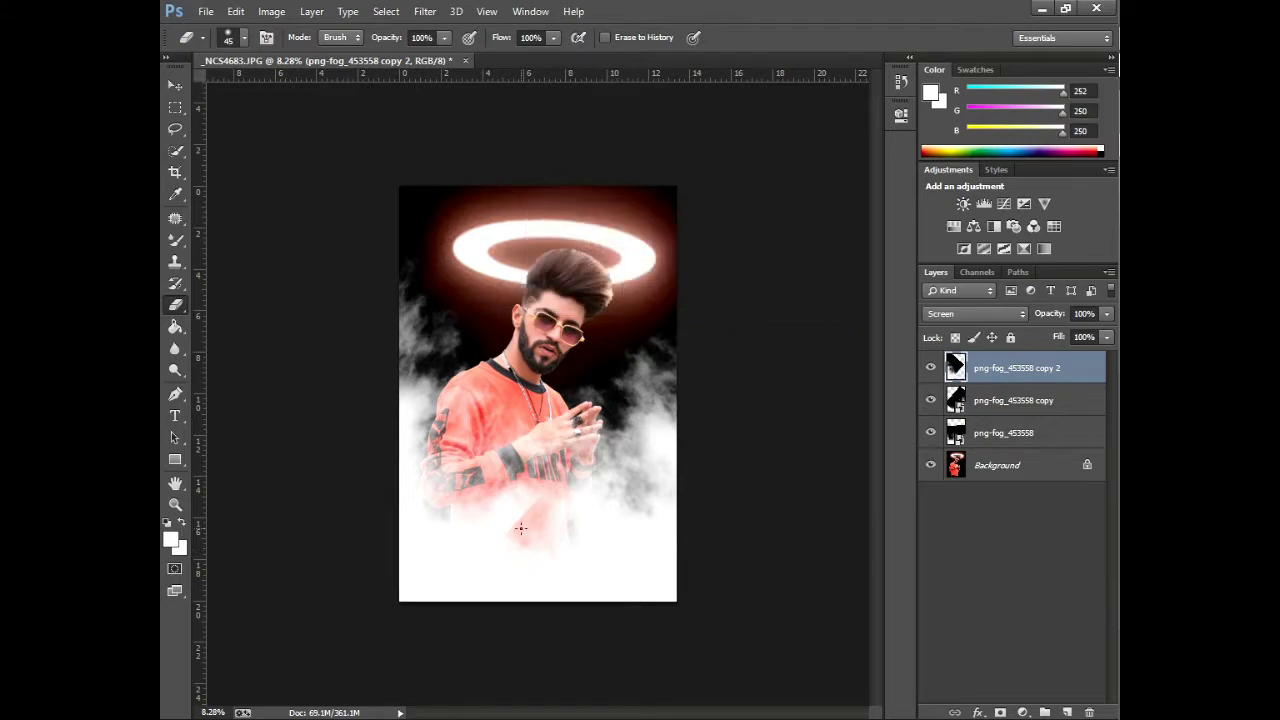
Step: Enlarge the Eraser to 1000 px and erase the topmost fog copy over the man's lower body
key(bracketright)
key(bracketright)
key(bracketright)
key(bracketright)
key(bracketright)
key(bracketright)
key(bracketright)
key(bracketright)
key(bracketright)
key(bracketright)
key(bracketright)
key(bracketright)
key(bracketright)
key(bracketright)
key(bracketright)
key(bracketright)
key(bracketright)
key(bracketright)
mouse_move(444, 599)
mouse_down()
mouse_move(481, 560)
mouse_move(415, 663)
mouse_up()
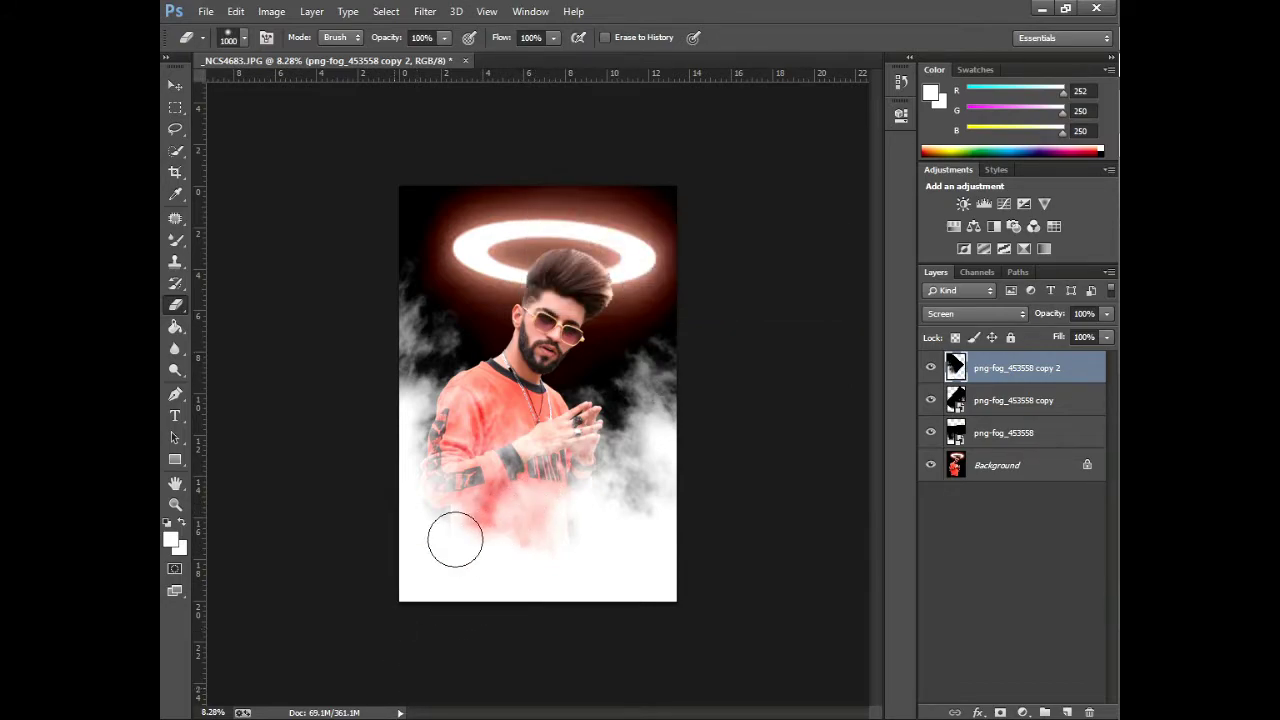
Step: Rasterize the other rotated fog copy and erase its fog over the man's lower body
click(1008, 402)
click(461, 525)
click(650, 292)
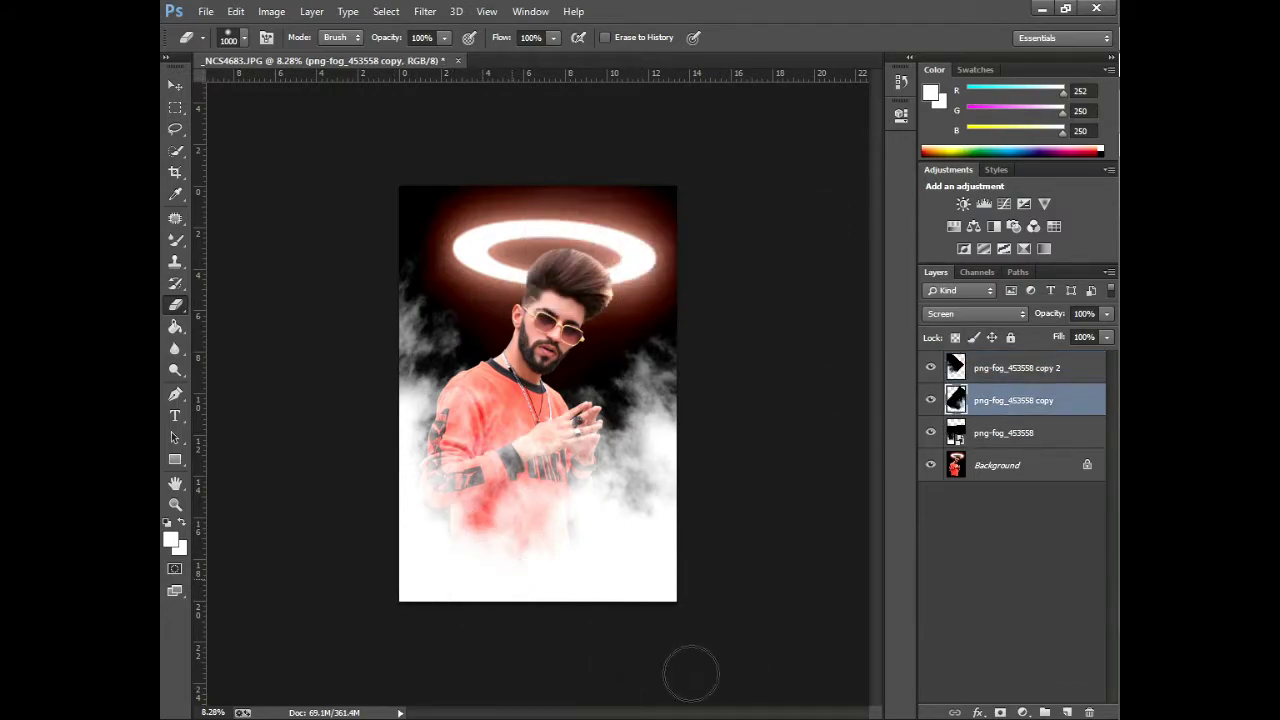
Step: Shift both rotated fog copies slightly to adjust how they sit around the man
click(174, 84)
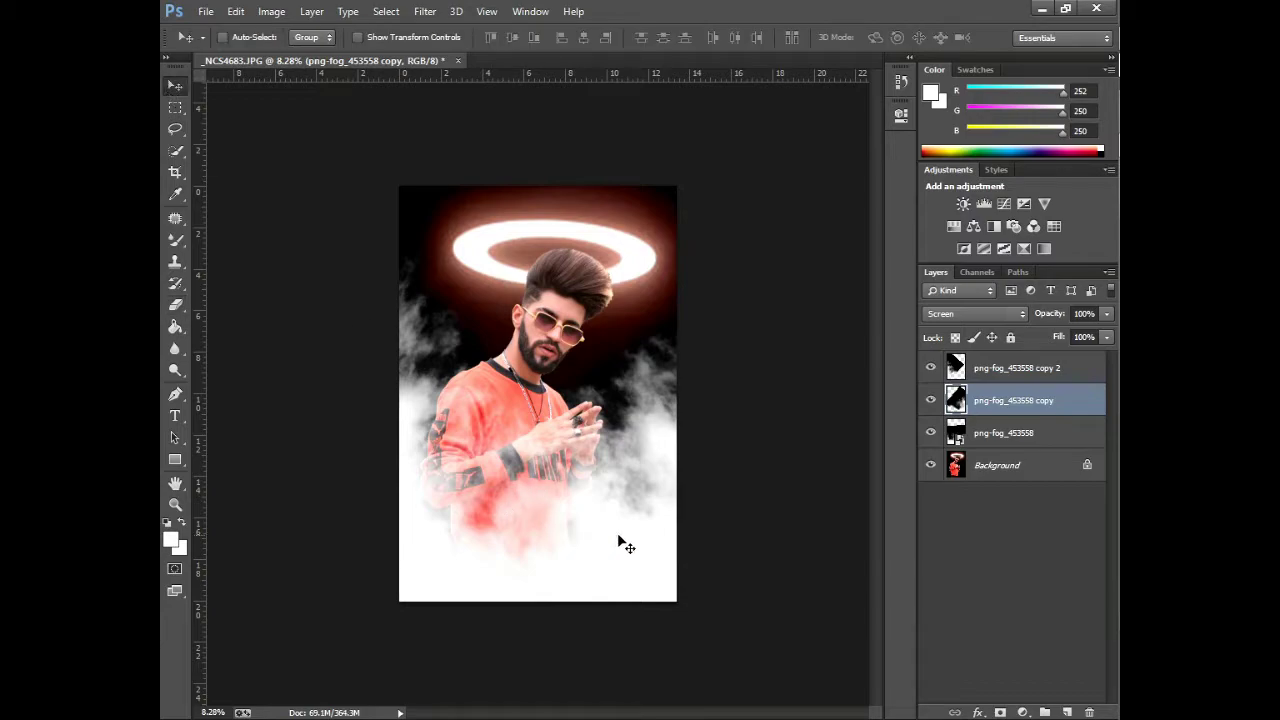
drag(421, 495, 424, 484)
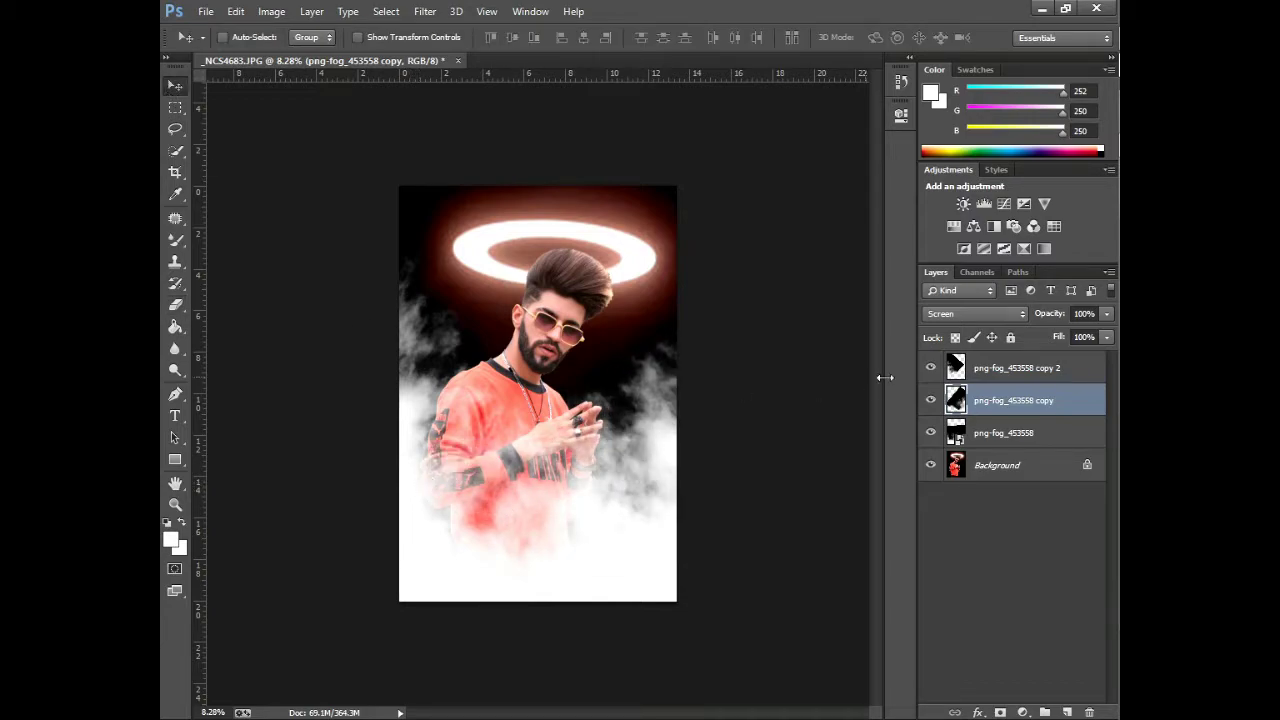
click(1012, 367)
drag(412, 336, 407, 295)
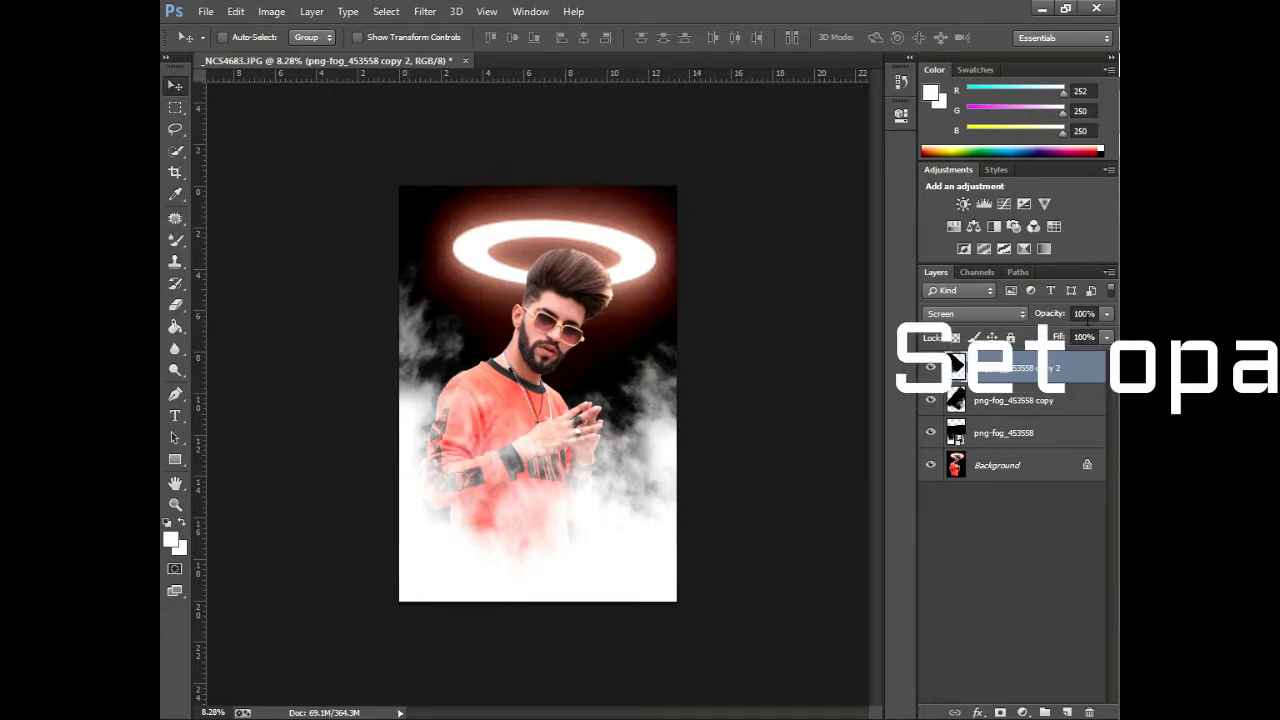
Step: Lower the topmost fog copy's opacity to about 78% and set the rotated copy beneath it to 66%
click(1106, 314)
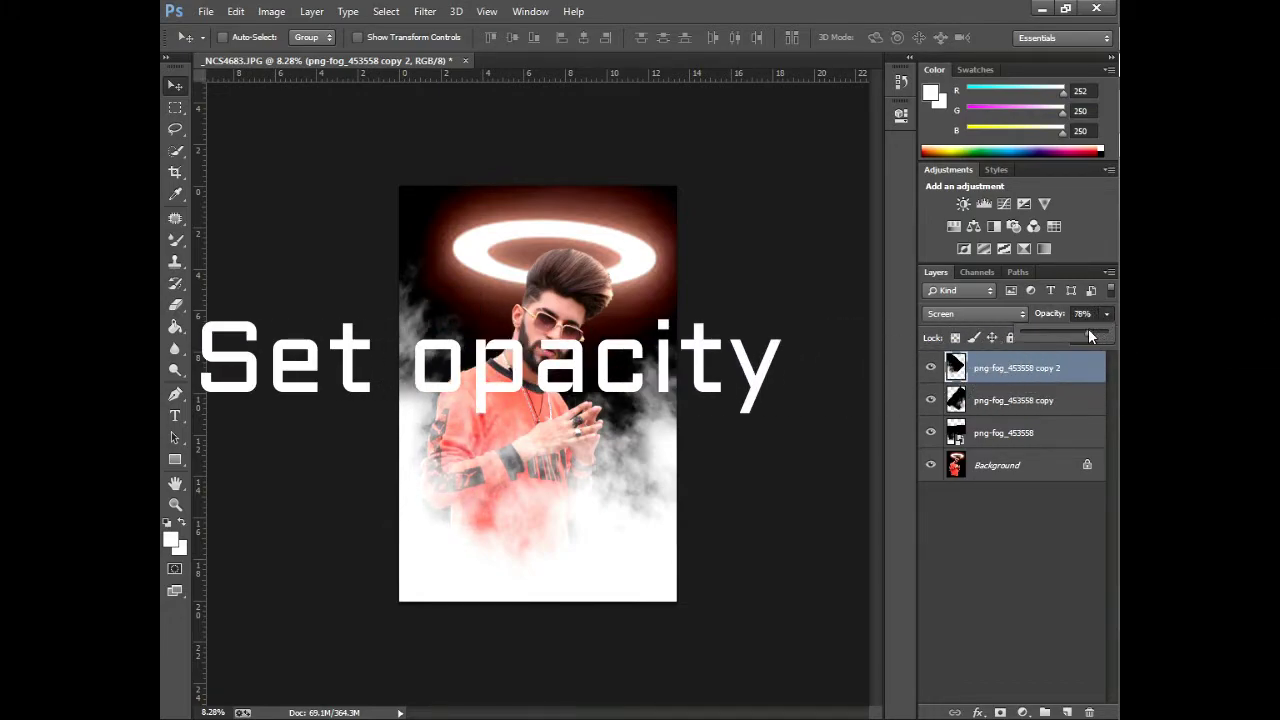
click(1080, 400)
click(1106, 314)
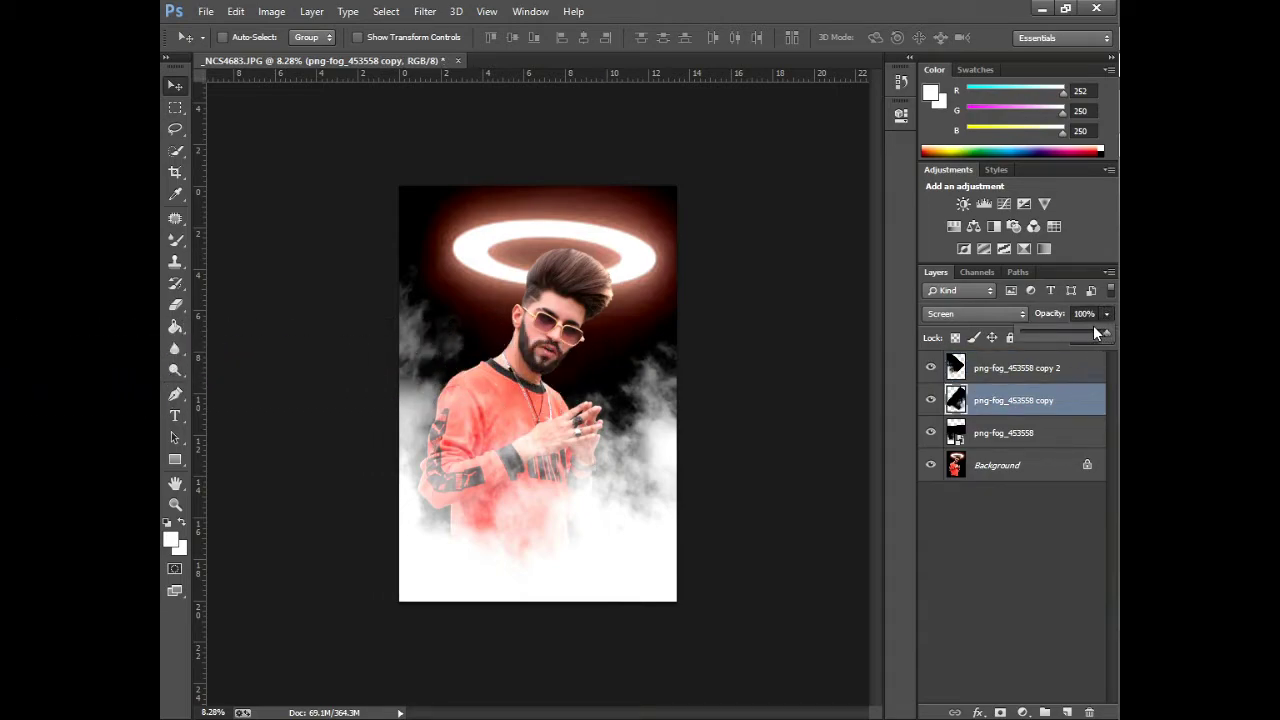
click(1062, 330)
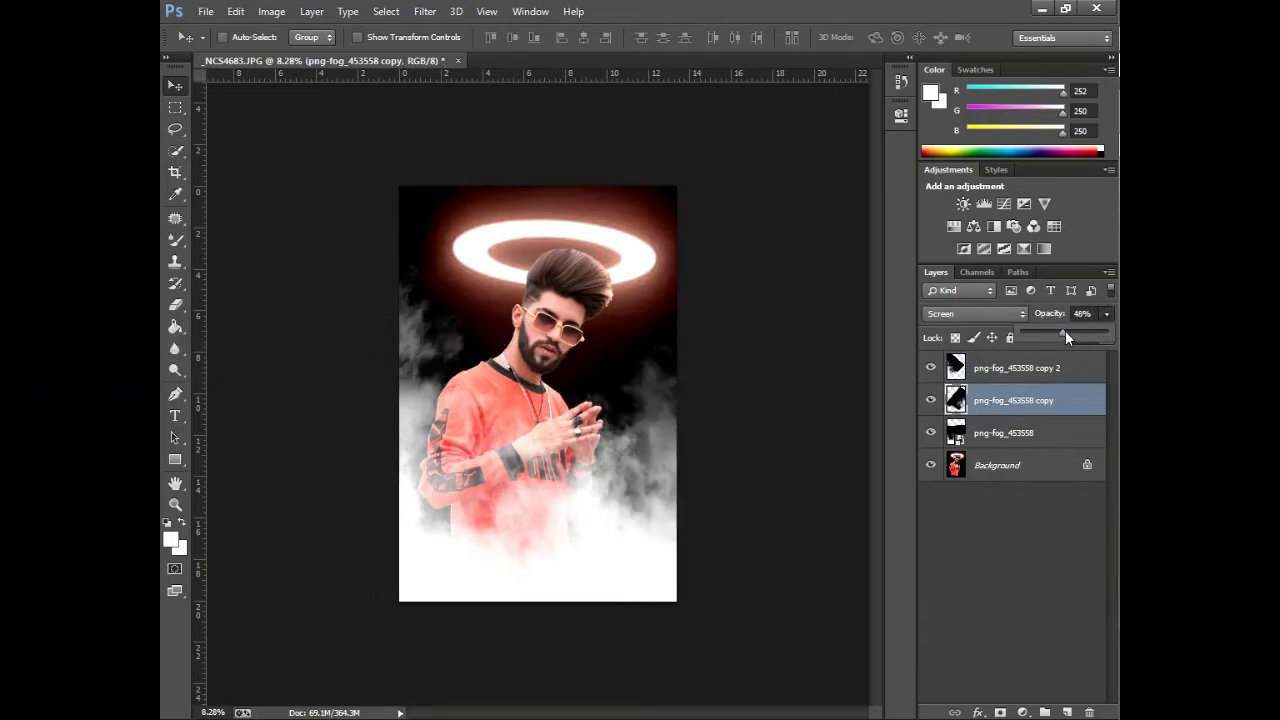
drag(1092, 334, 1077, 334)
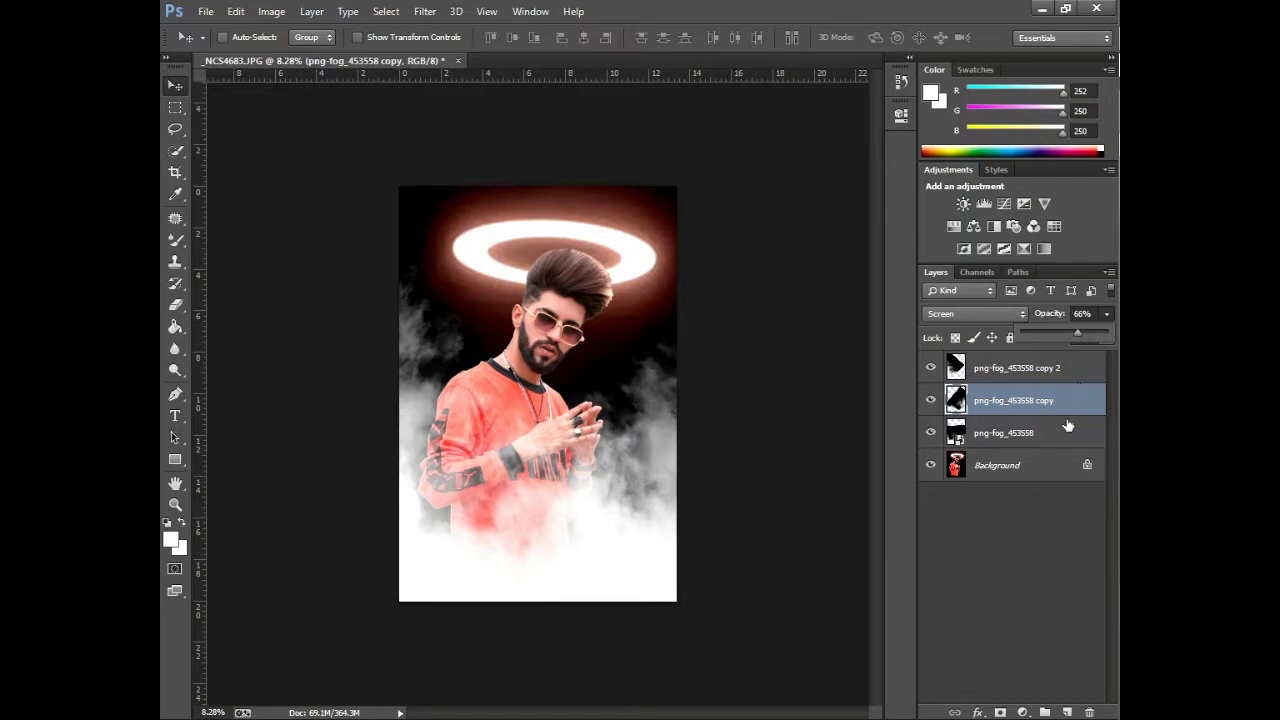
Step: Try a lower opacity on the original fog layer and return it to 100%
click(1065, 448)
click(1106, 314)
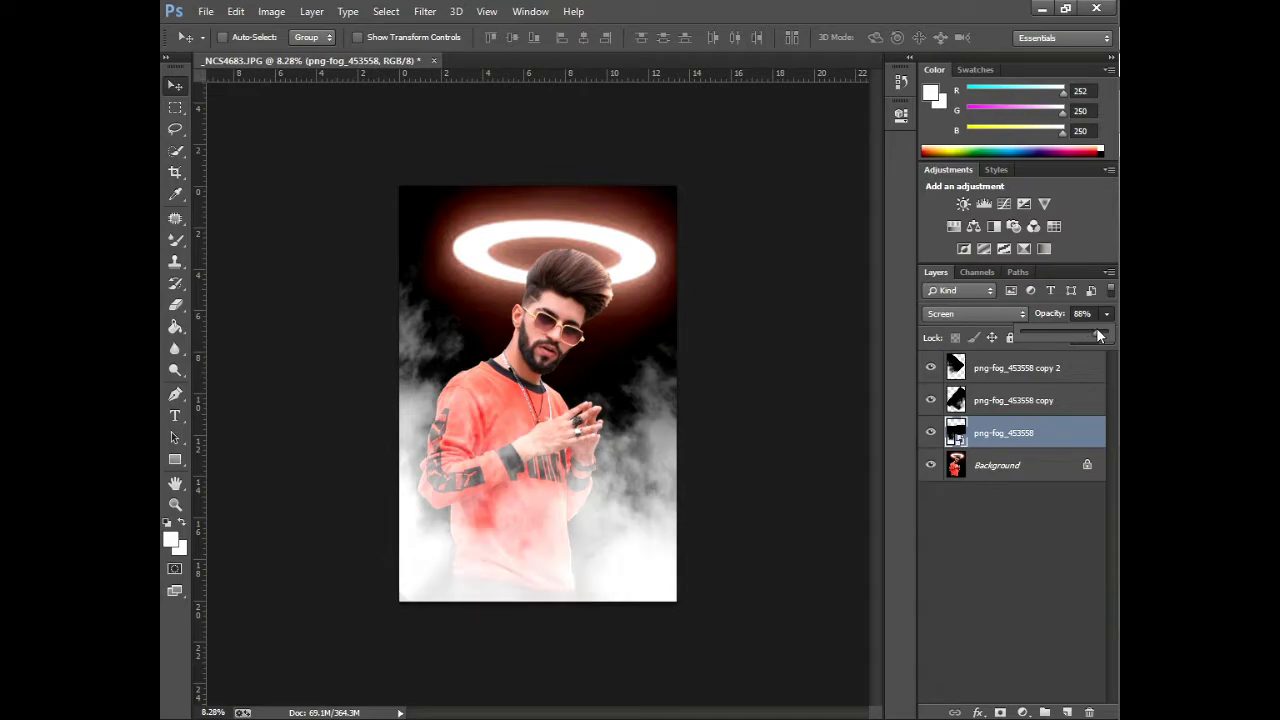
drag(1104, 335, 1108, 335)
scroll(490, 390, down, 2)
scroll(510, 361, up, 2)
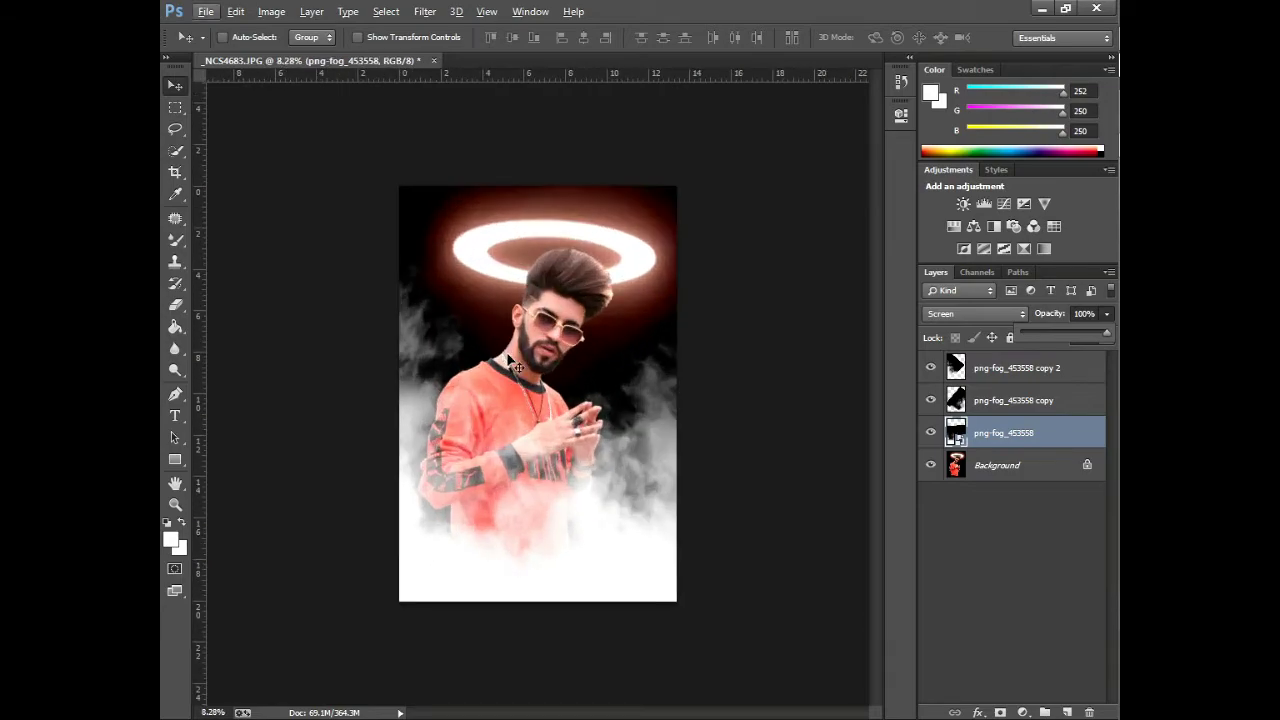
Step: Merge all visible layers and apply the Camera Raw filter with Temperature +12 and Tint +12
key(ctrl+shift+e)
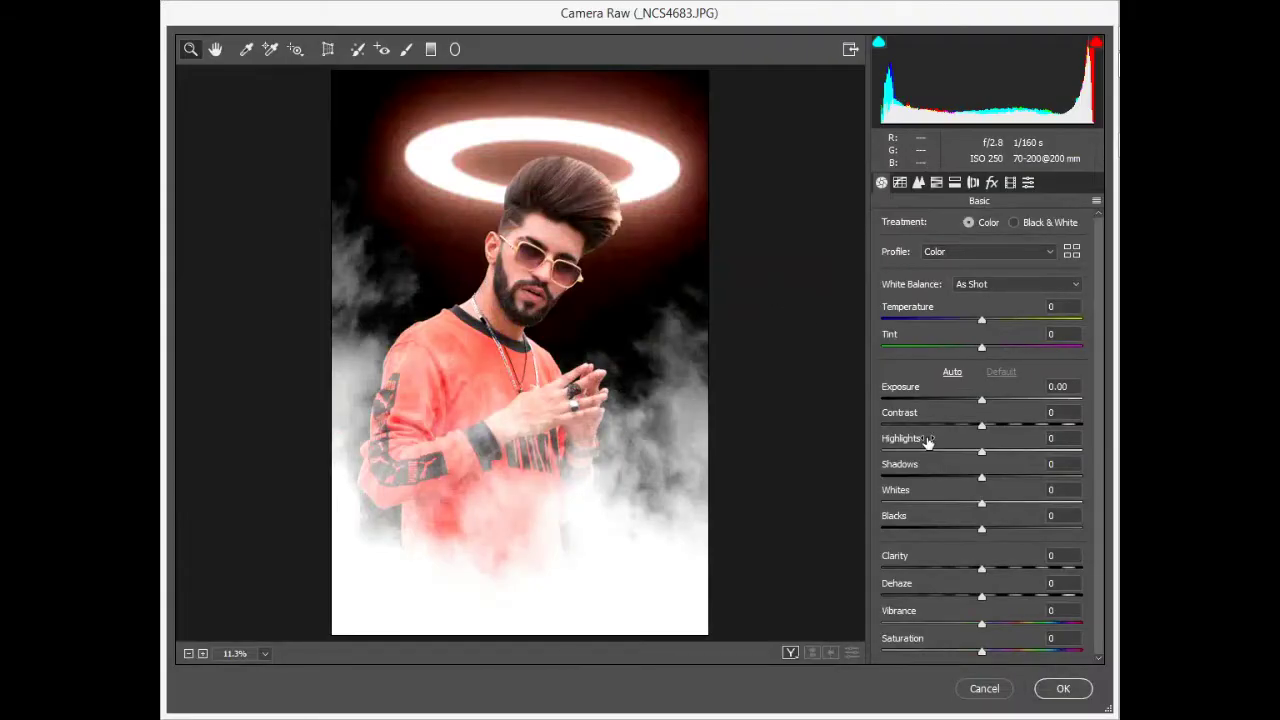
drag(980, 322, 996, 323)
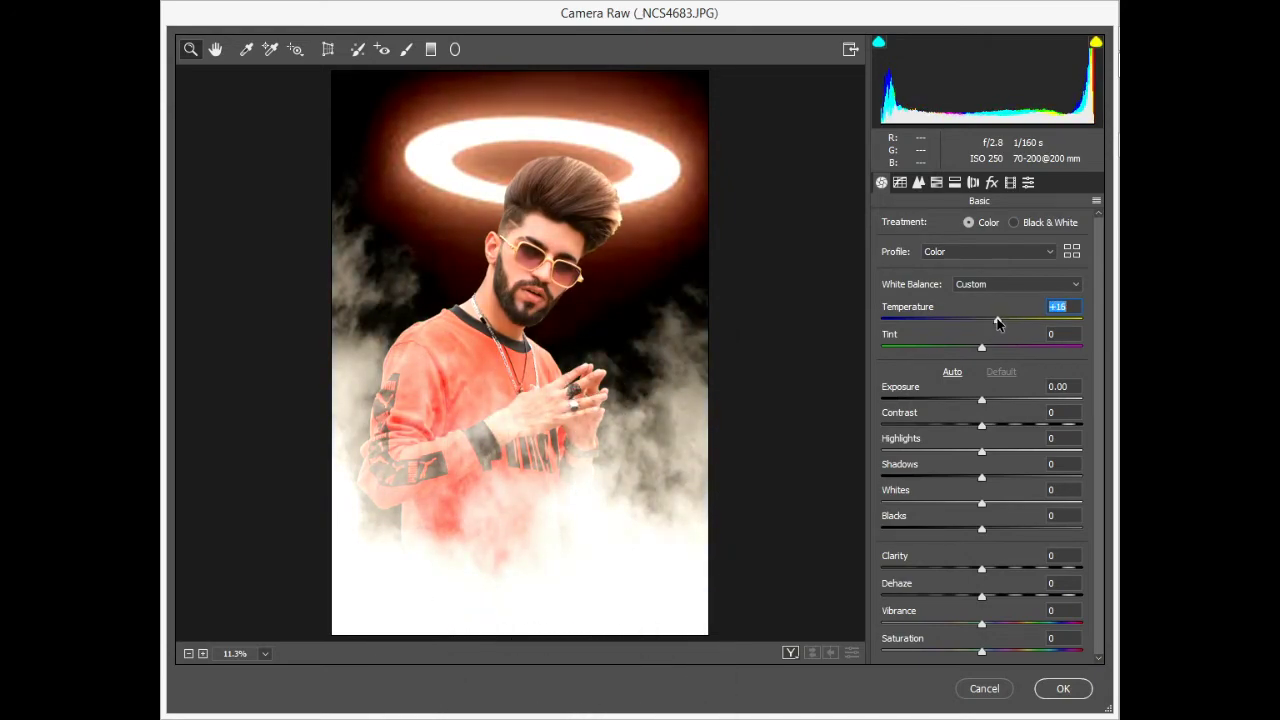
drag(996, 322, 996, 350)
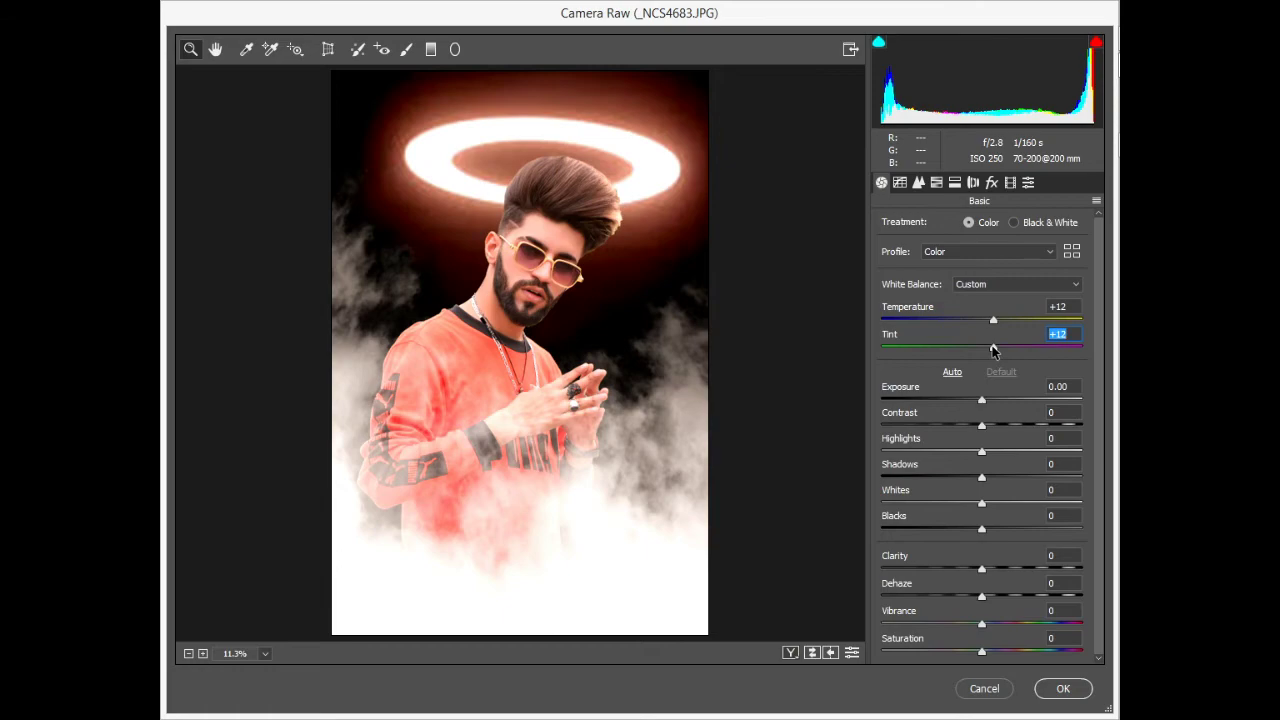
click(1055, 687)
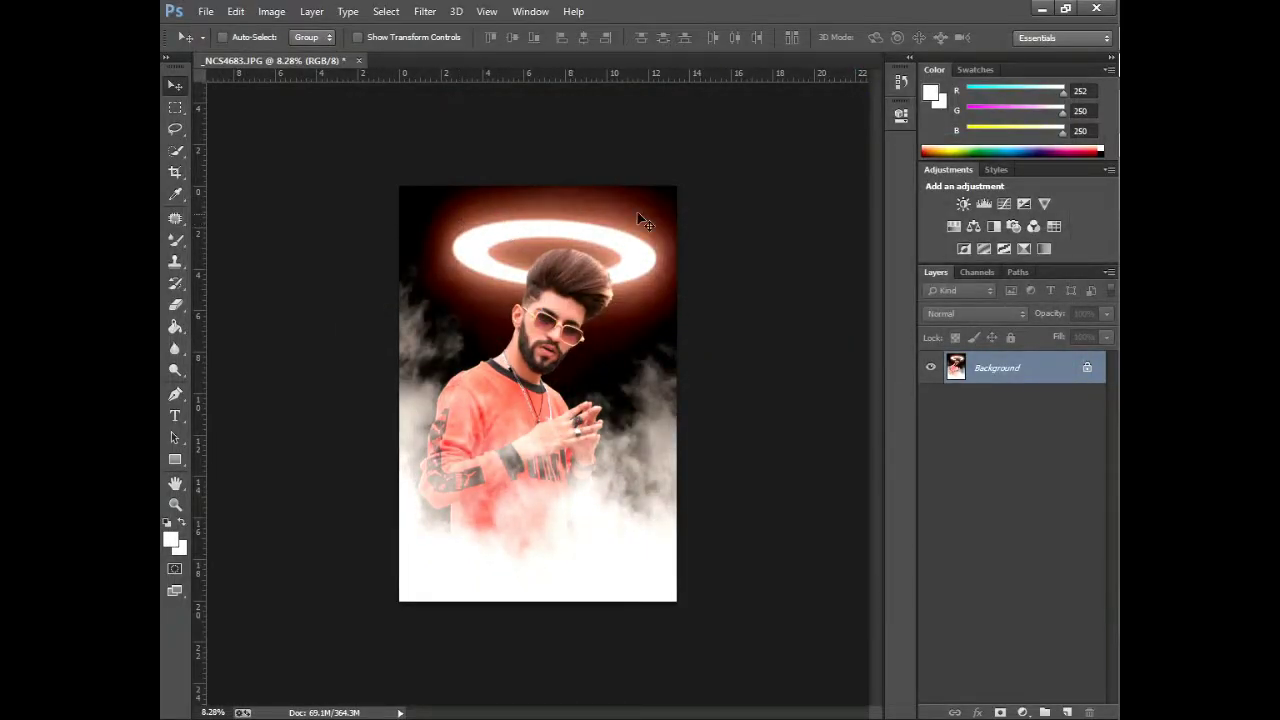
Step: Compare the original photo with the finished edit by switching between the opening snapshot and the last Camera Raw Filter history state
scroll(706, 207, up, 1)
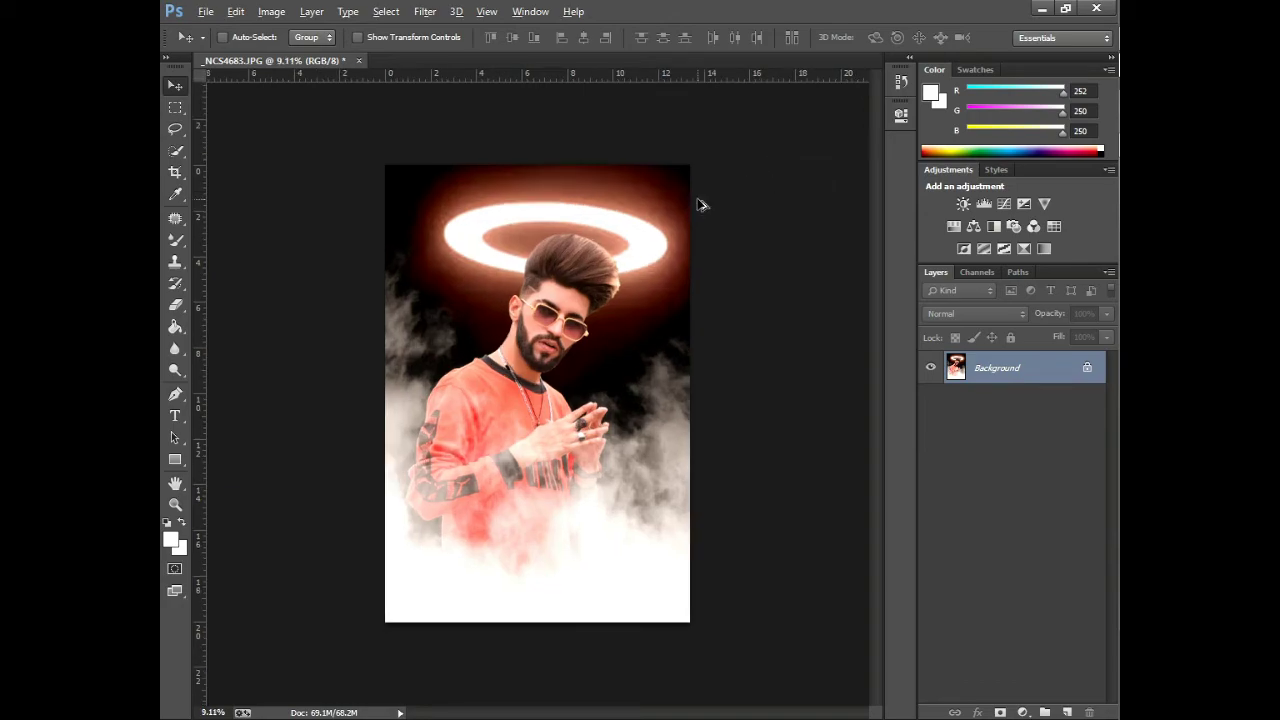
click(909, 58)
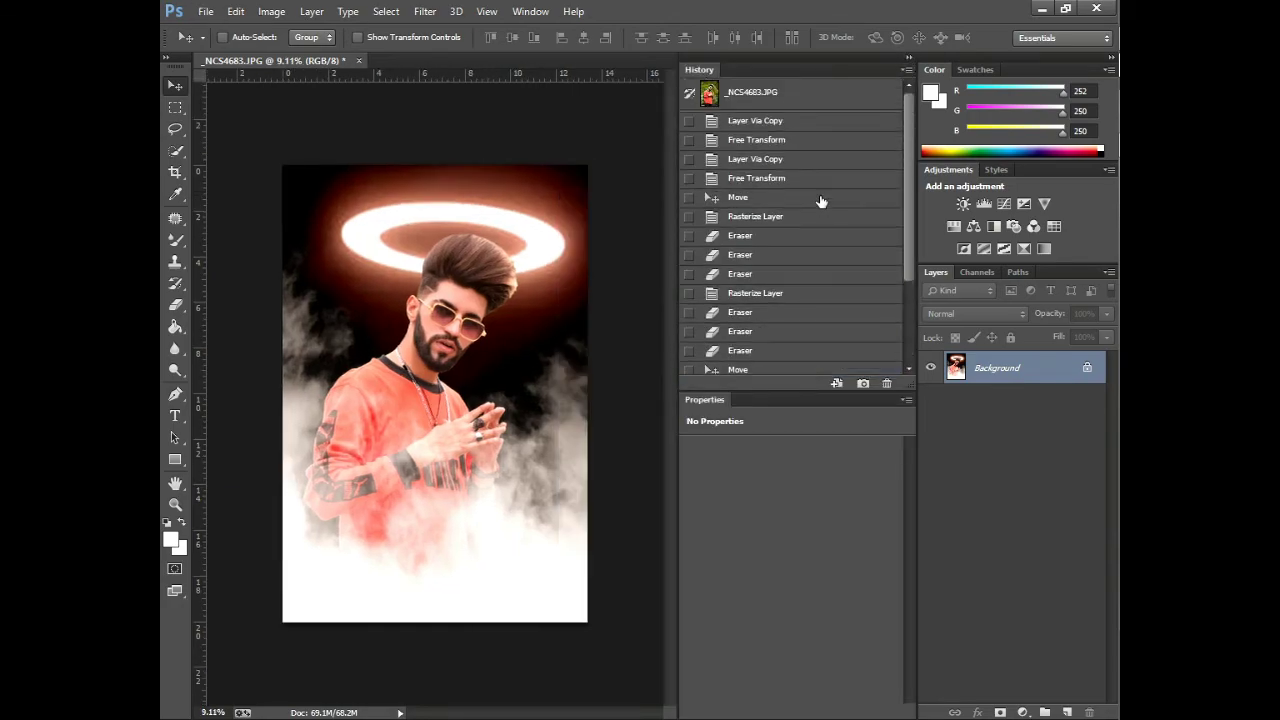
double_click(797, 92)
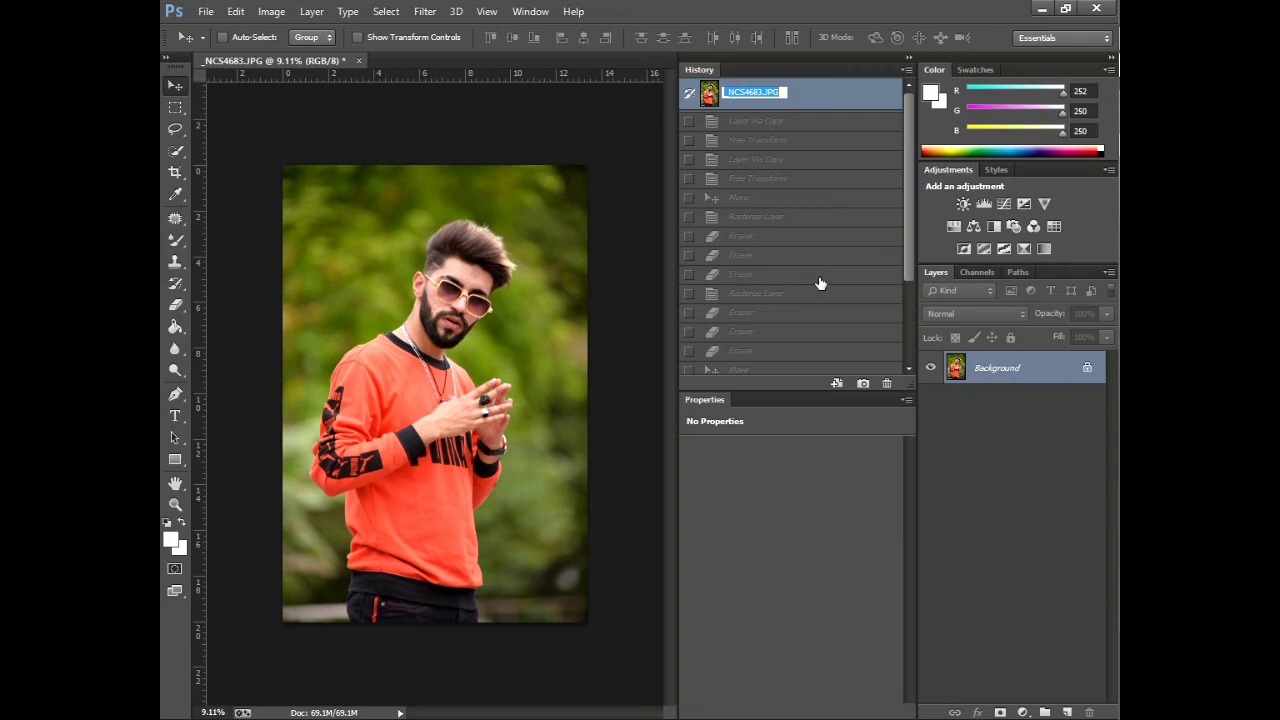
click(818, 333)
scroll(818, 340, down, 2)
click(760, 364)
scroll(794, 314, up, 5)
click(813, 97)
scroll(860, 250, down, 3)
click(836, 362)
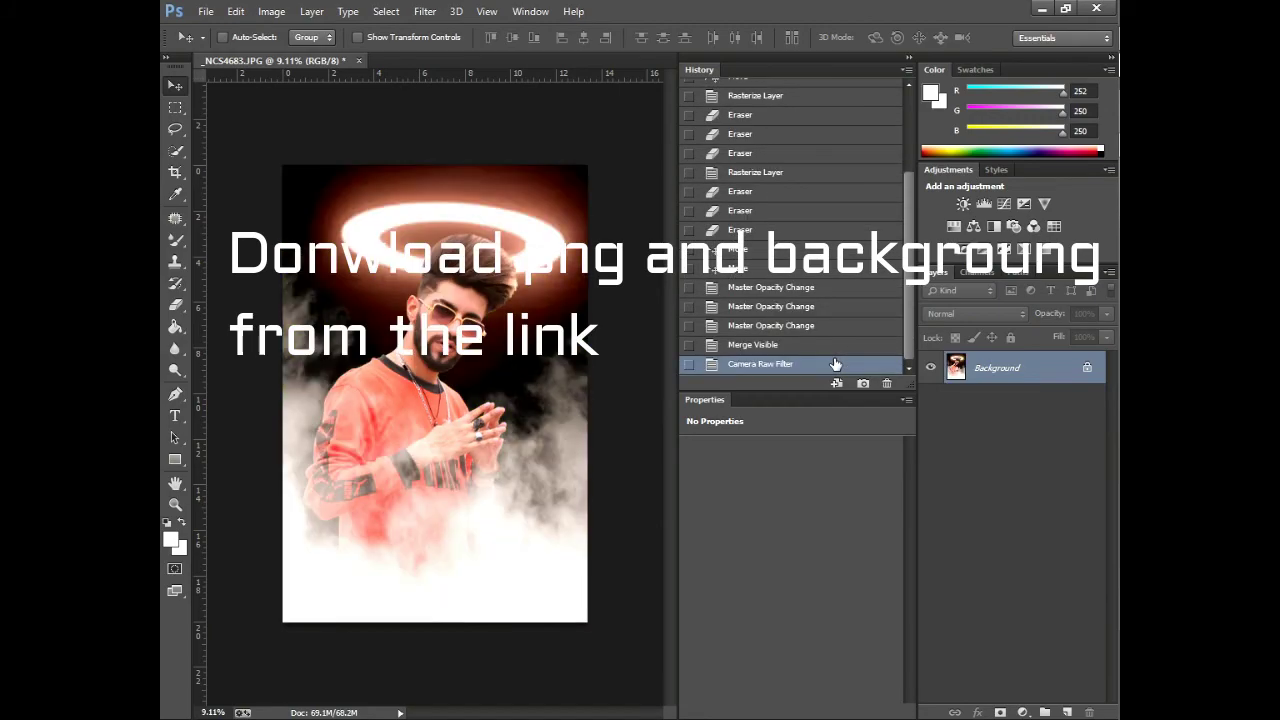
scroll(836, 362, up, 3)
click(800, 94)
scroll(838, 369, down, 3)
click(838, 366)
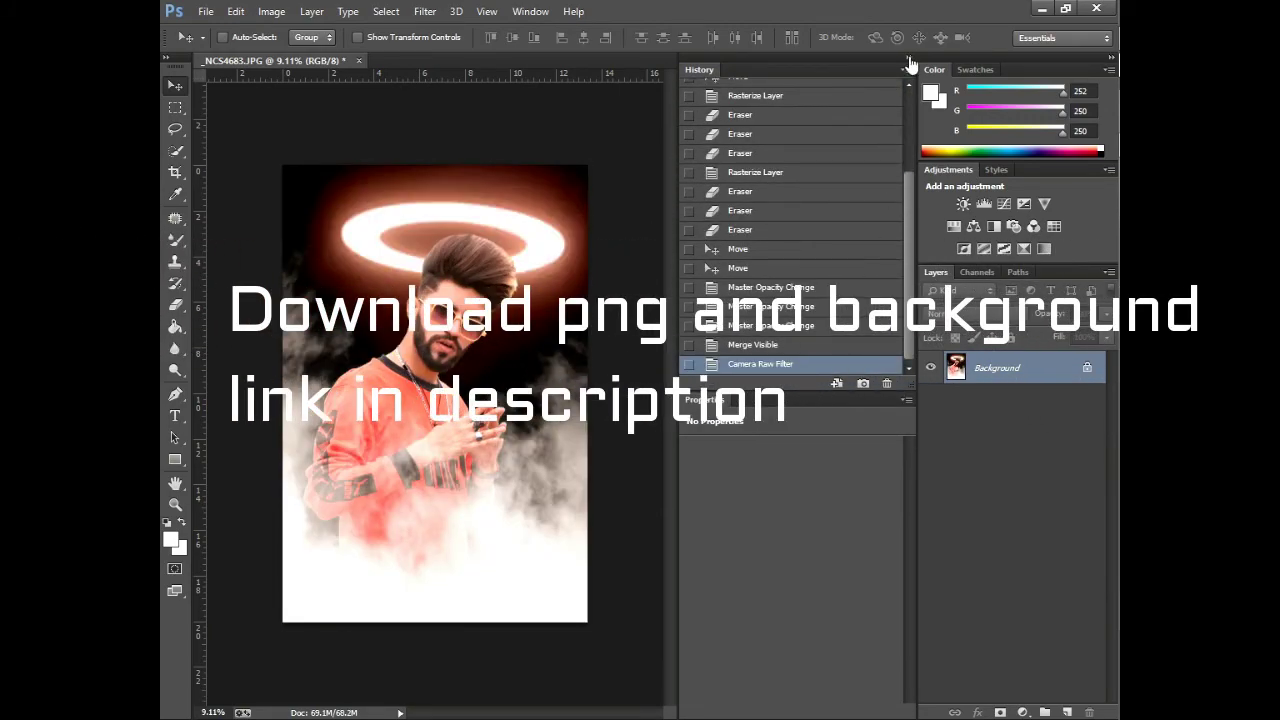